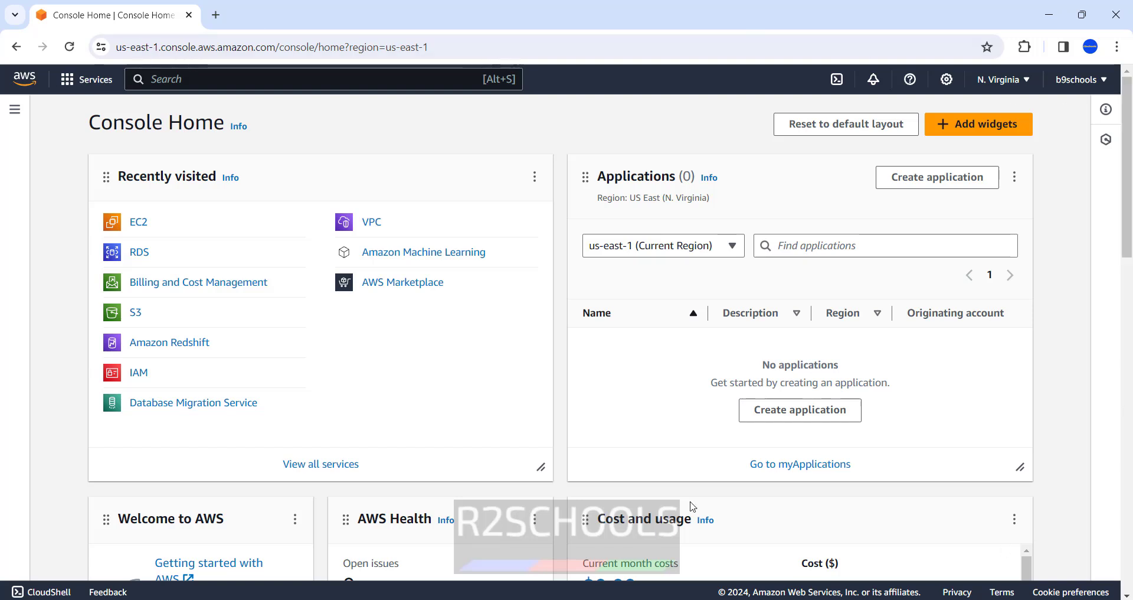
click(1014, 87)
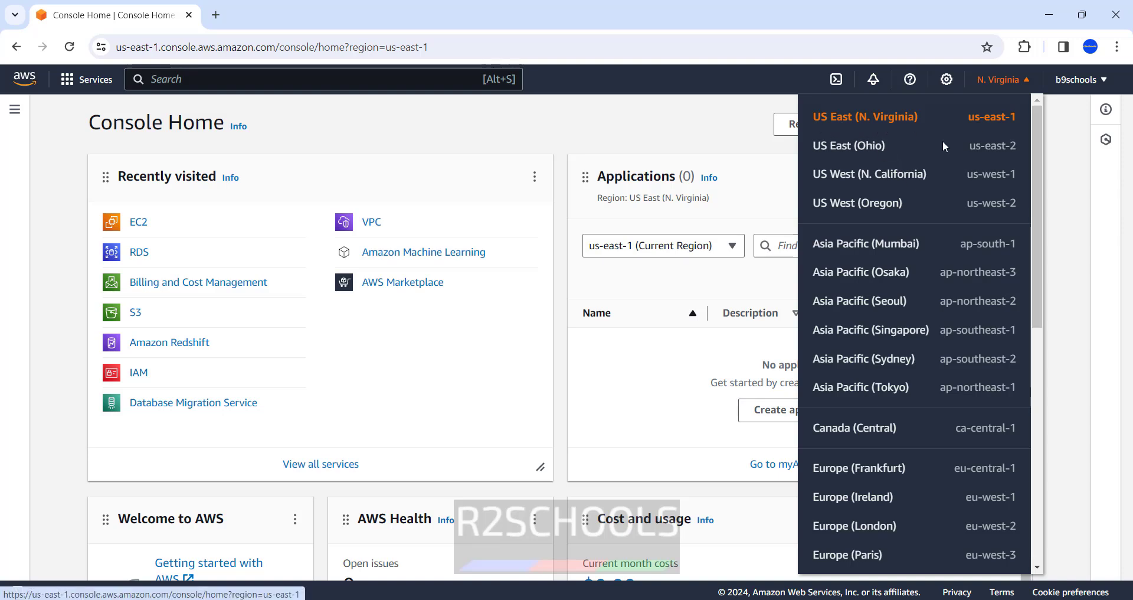
click(76, 136)
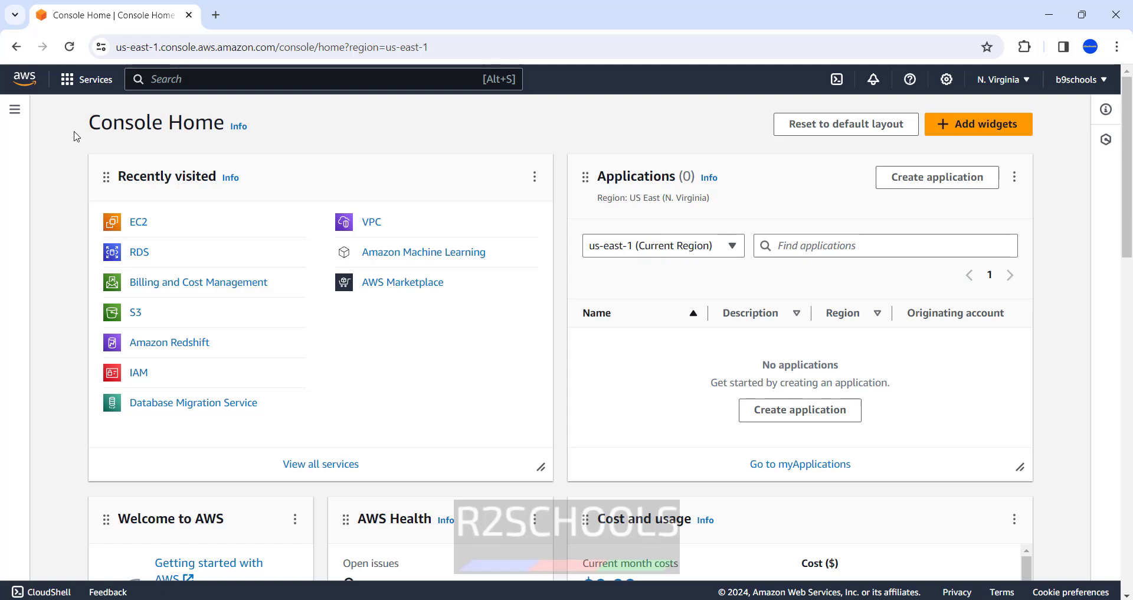
click(85, 83)
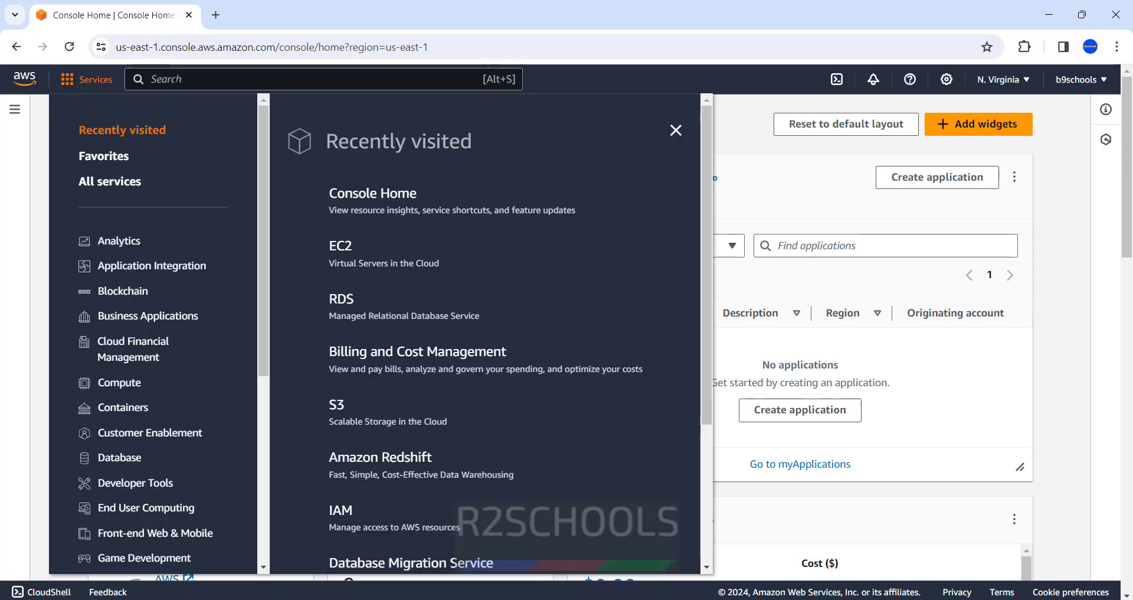
Step: Search the services for "rds" and open the RDS service
click(176, 79)
text(rds)
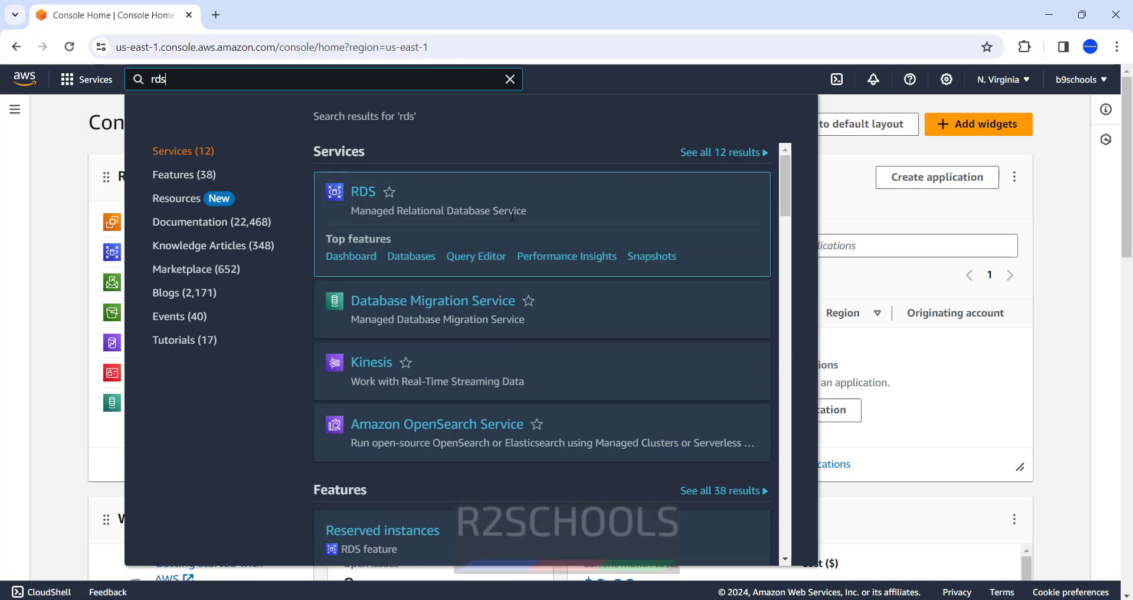
click(362, 190)
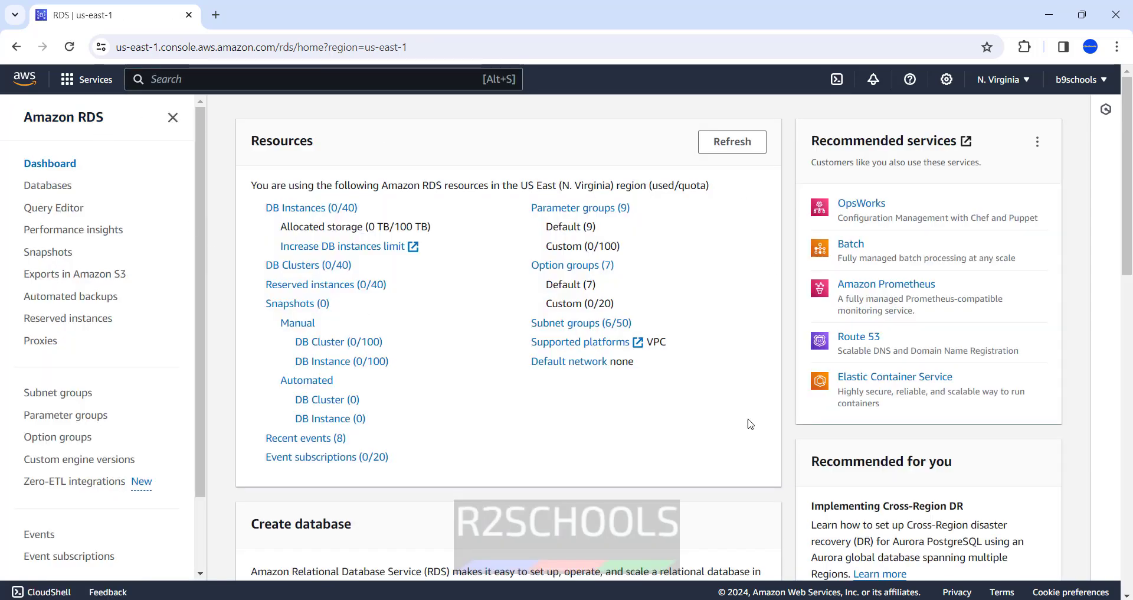
Step: Open the list of RDS DB instances and start creating a new database
click(64, 193)
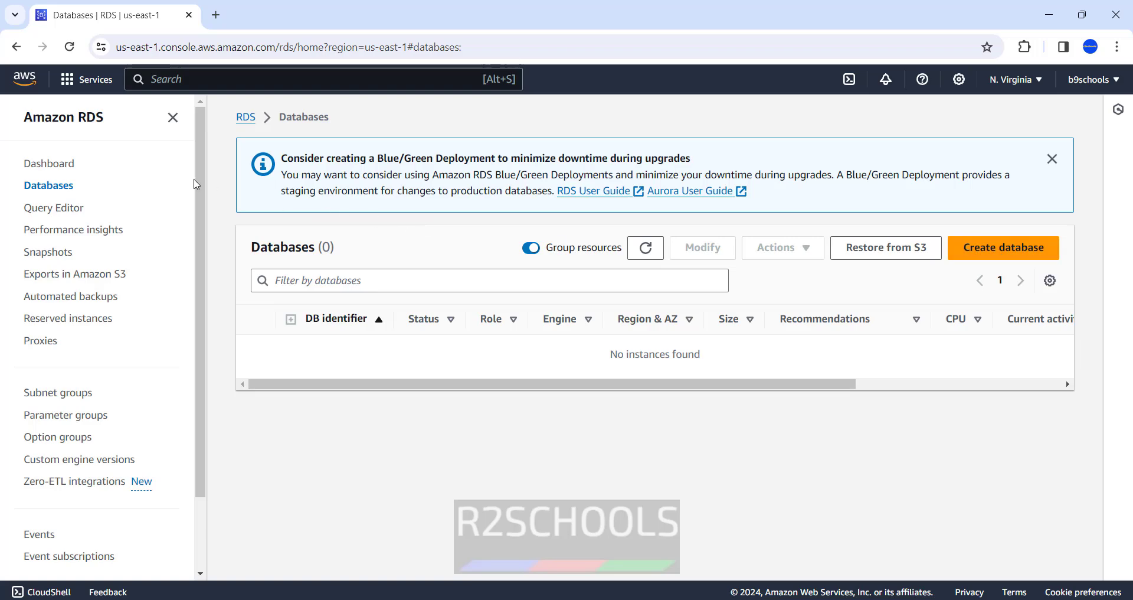
click(48, 163)
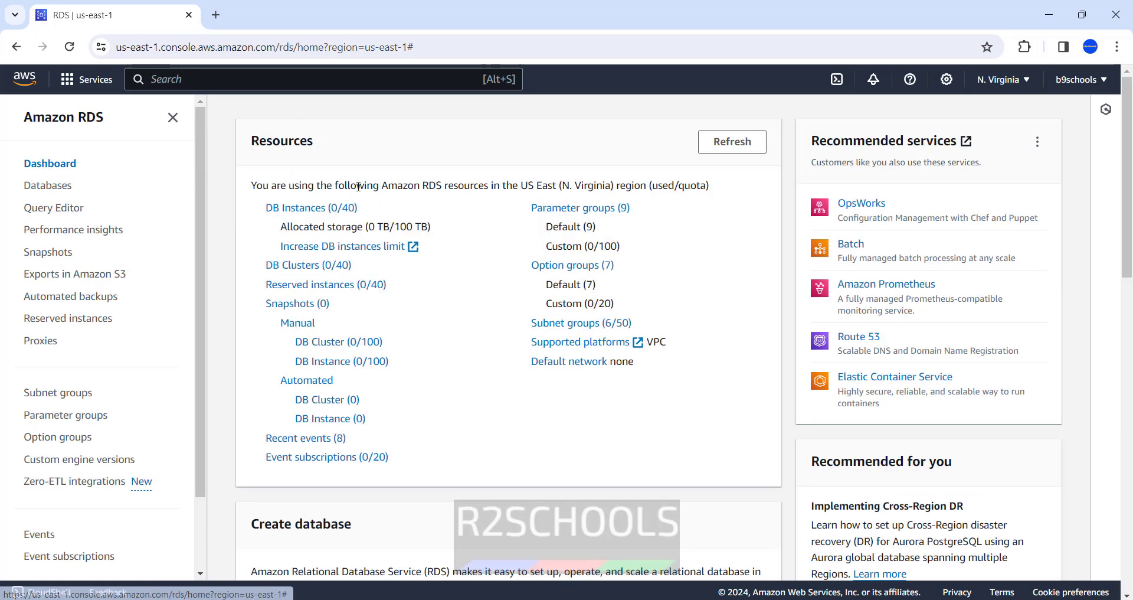
click(296, 208)
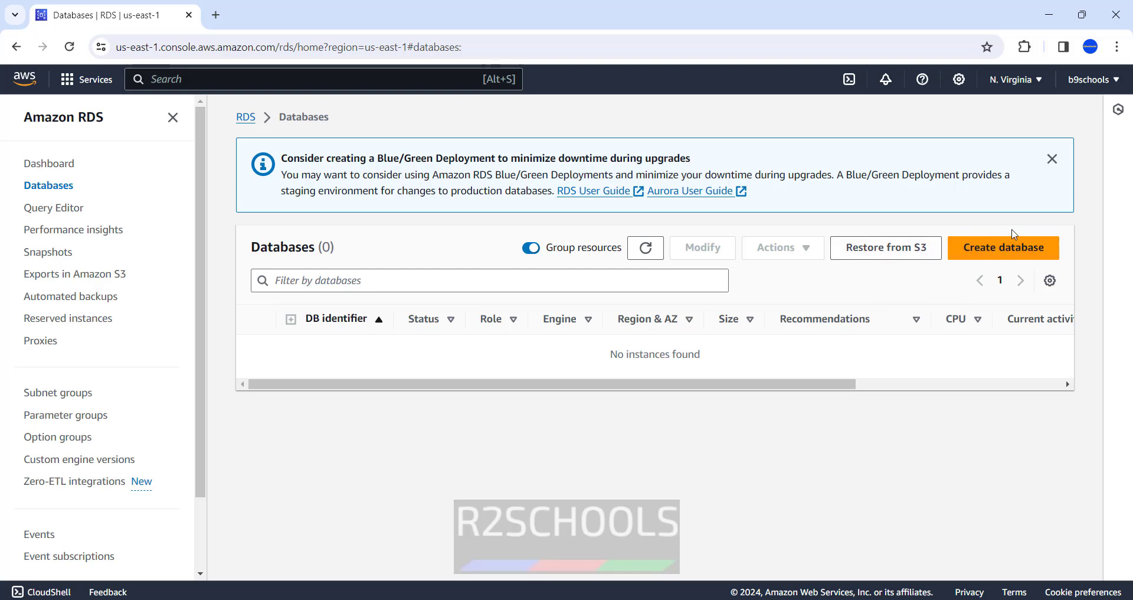
click(991, 256)
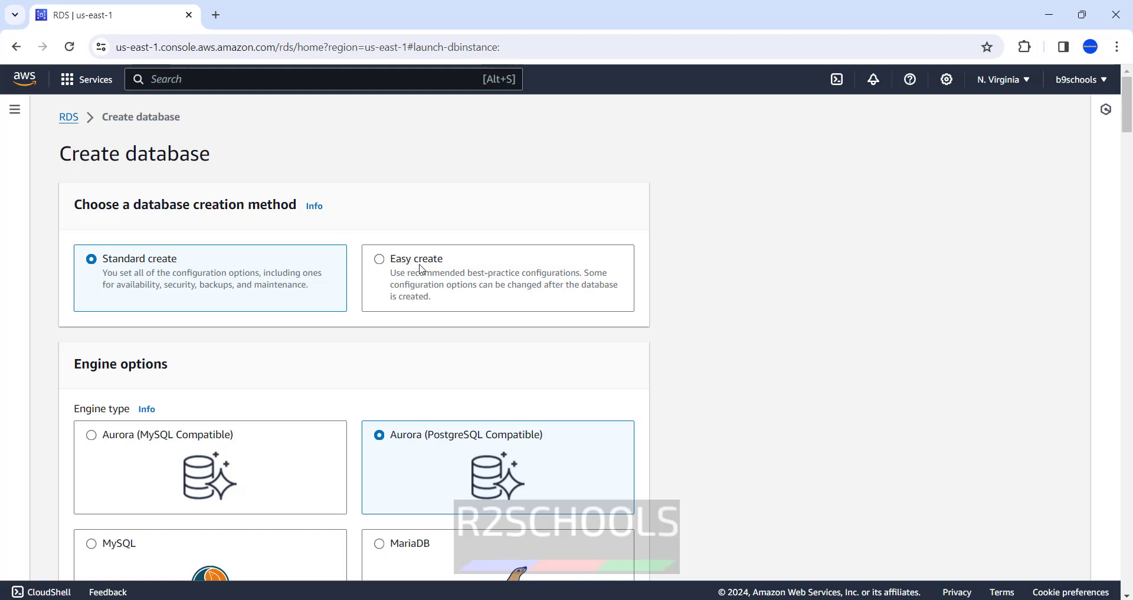
Step: Compare the settings offered by the Easy create and Standard create methods, ending with Standard create selected
click(382, 277)
scroll(726, 443, down, 15)
scroll(726, 443, up, 13)
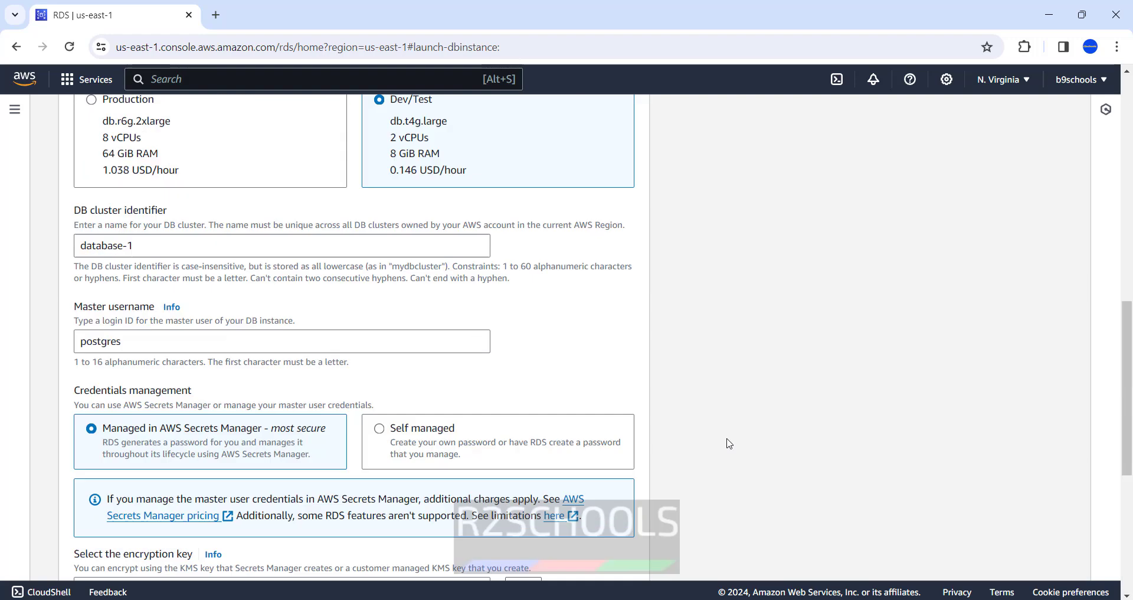
scroll(721, 443, up, 2)
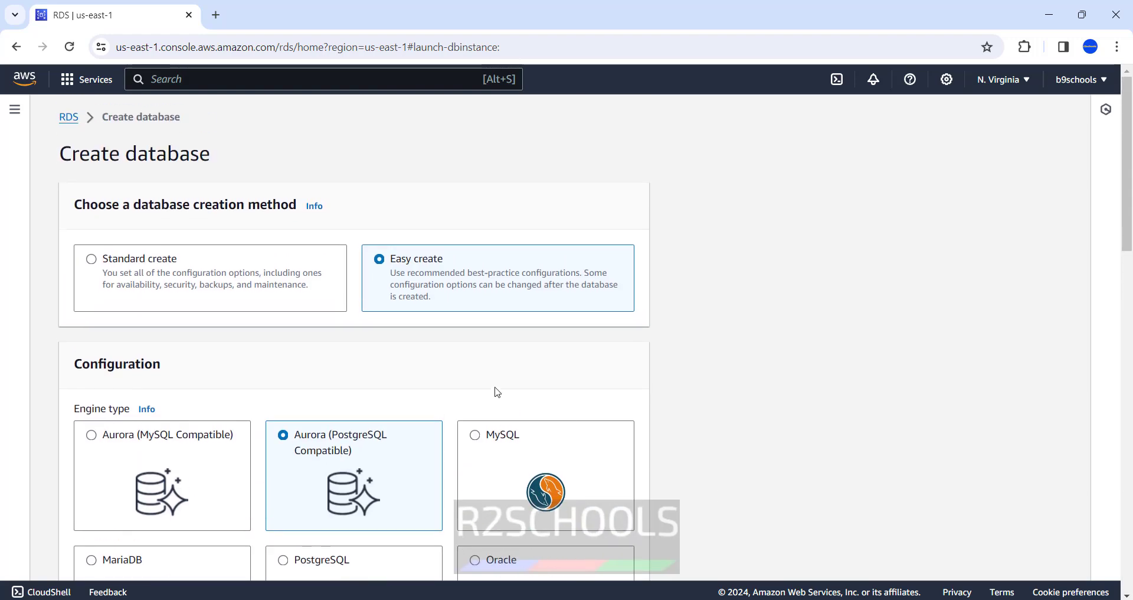
click(124, 266)
scroll(381, 389, down, 20)
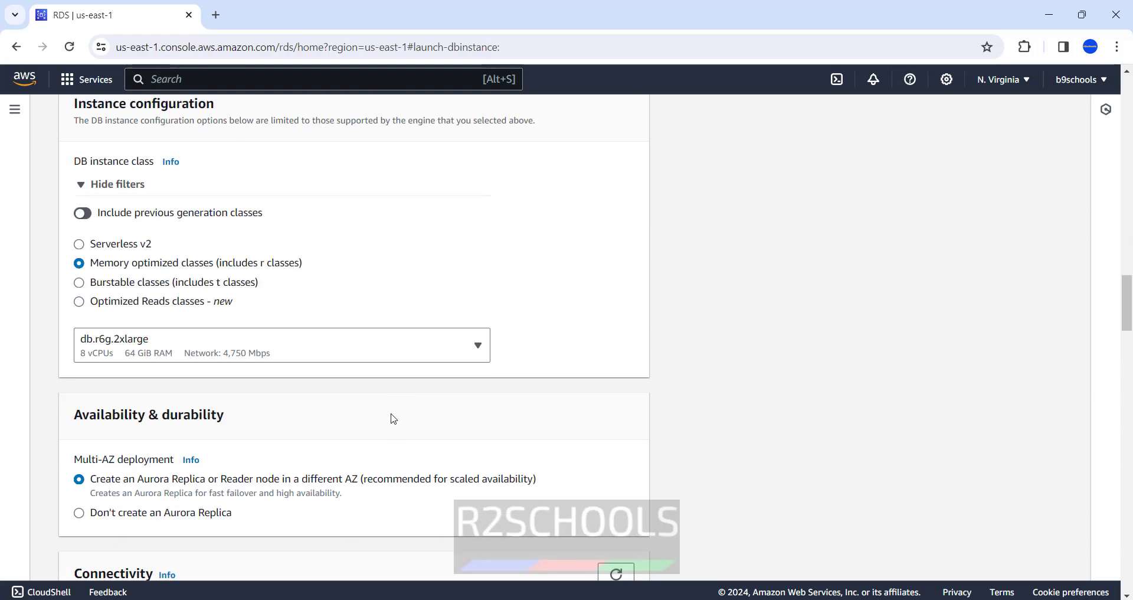
scroll(392, 417, down, 15)
scroll(392, 417, up, 20)
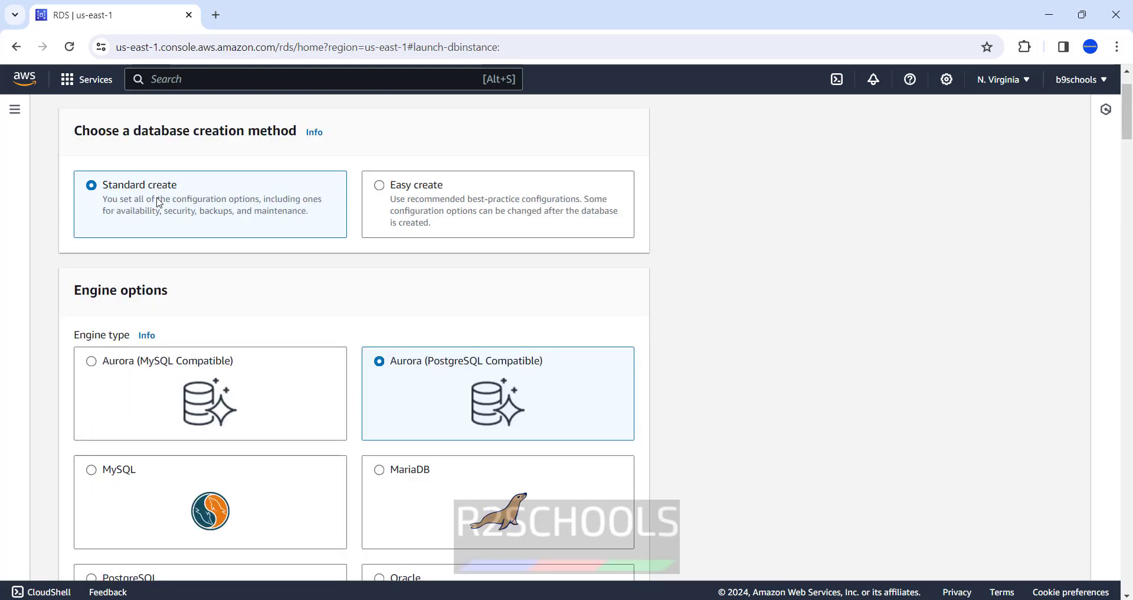
Step: Choose PostgreSQL as the engine type and close its information pane
scroll(244, 278, down, 1)
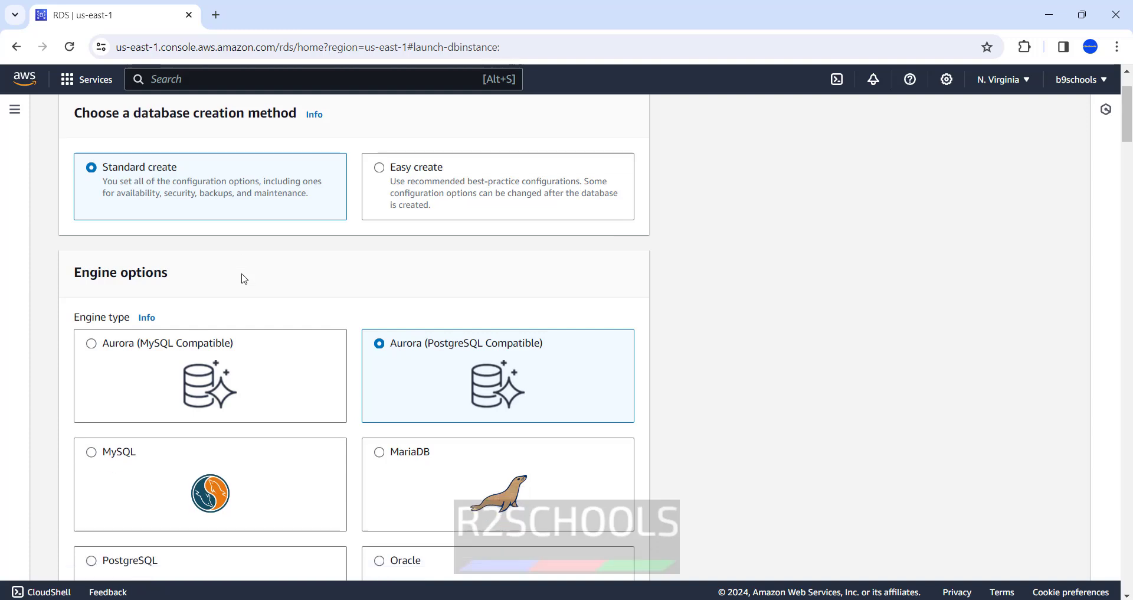
scroll(273, 374, down, 1)
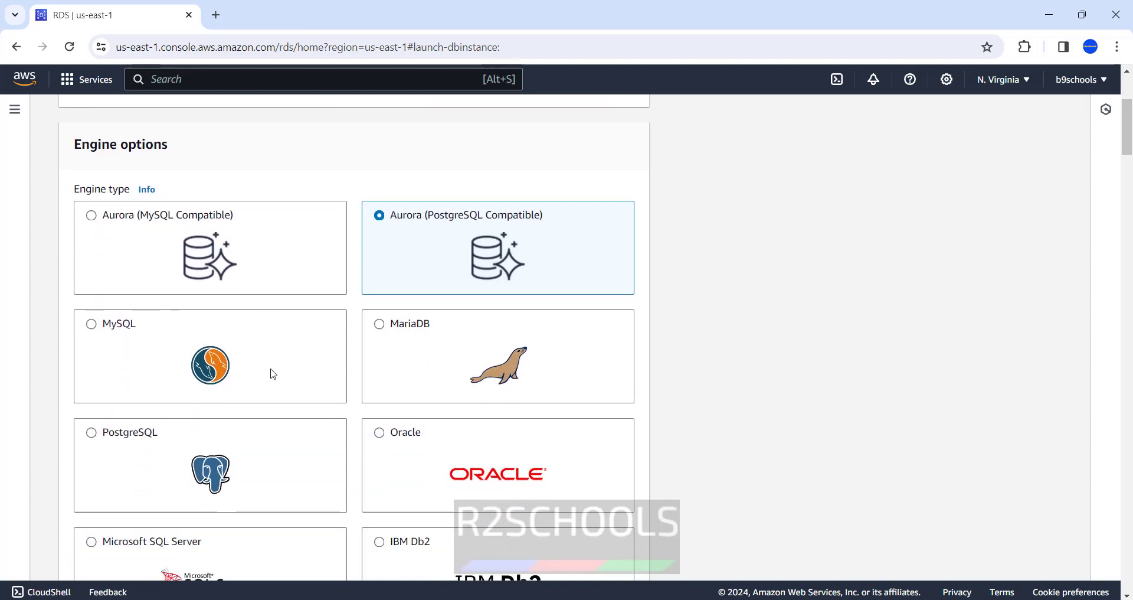
scroll(273, 373, down, 1)
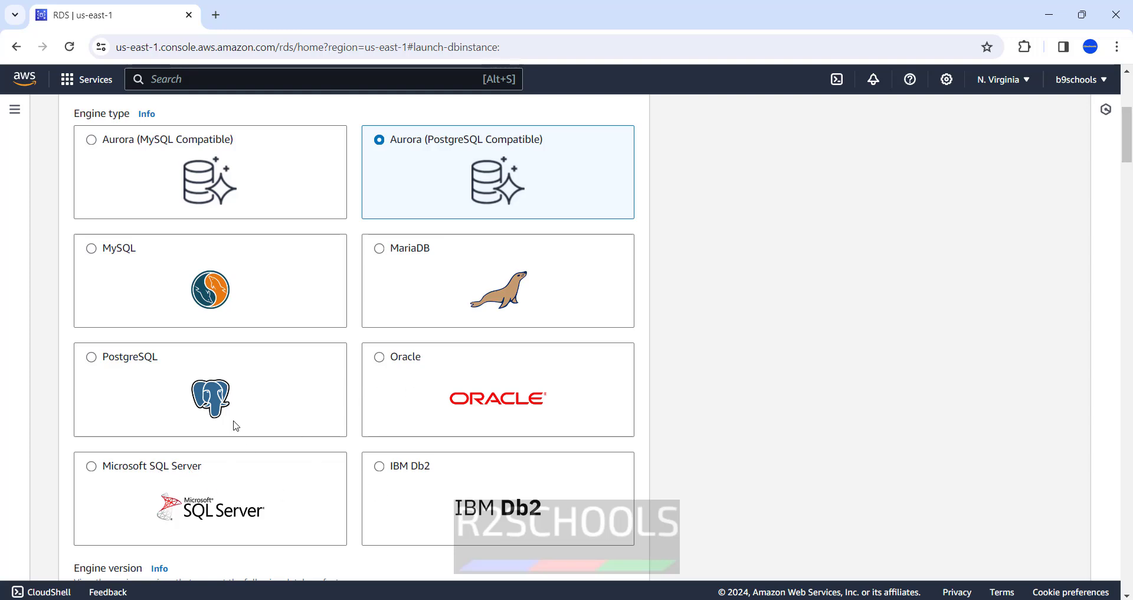
click(91, 357)
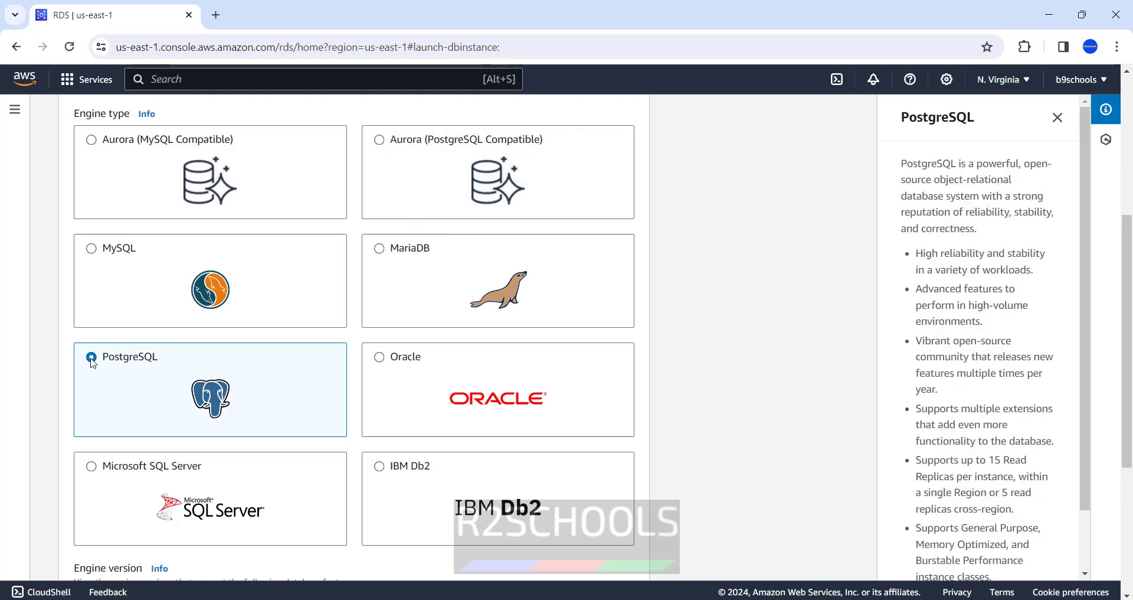
click(1056, 118)
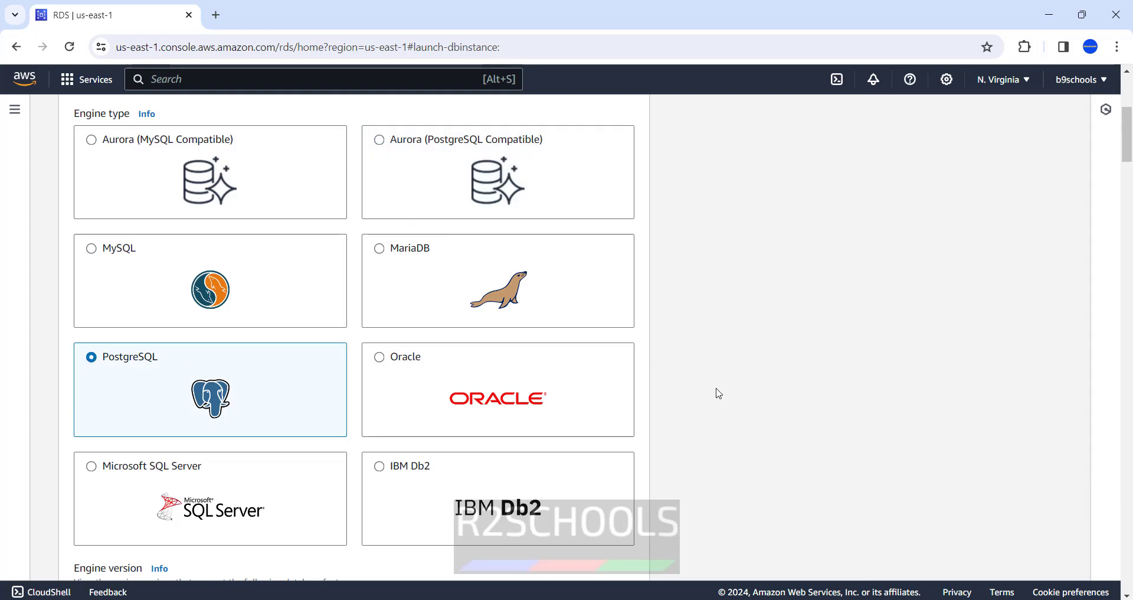
Step: Set the engine version to PostgreSQL 16.2-R1
scroll(260, 356, down, 6)
click(259, 349)
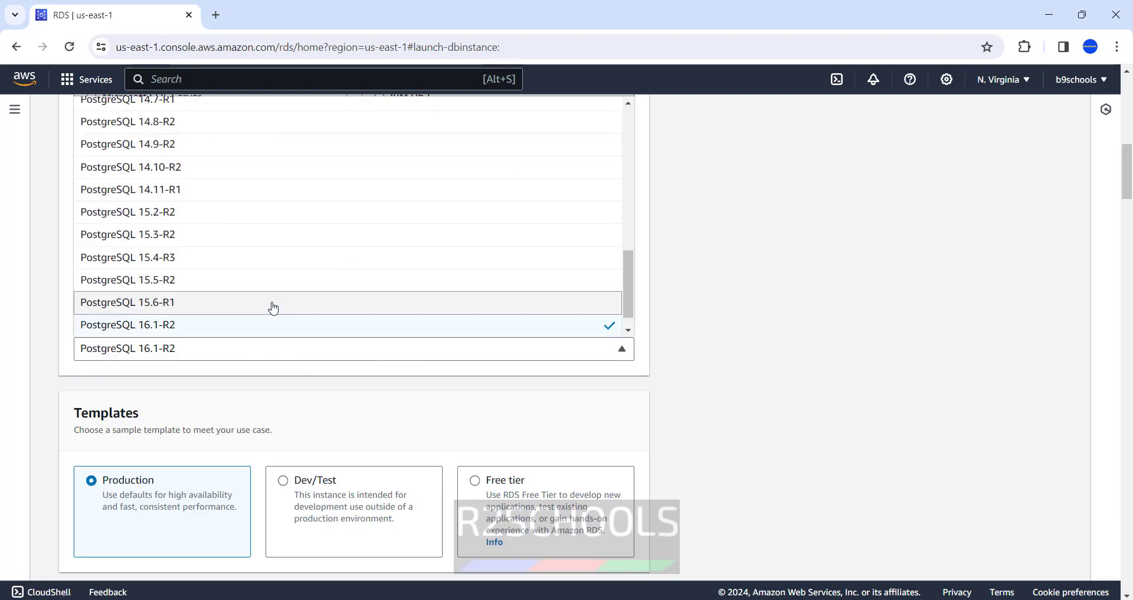
scroll(278, 304, up, 3)
scroll(322, 331, up, 10)
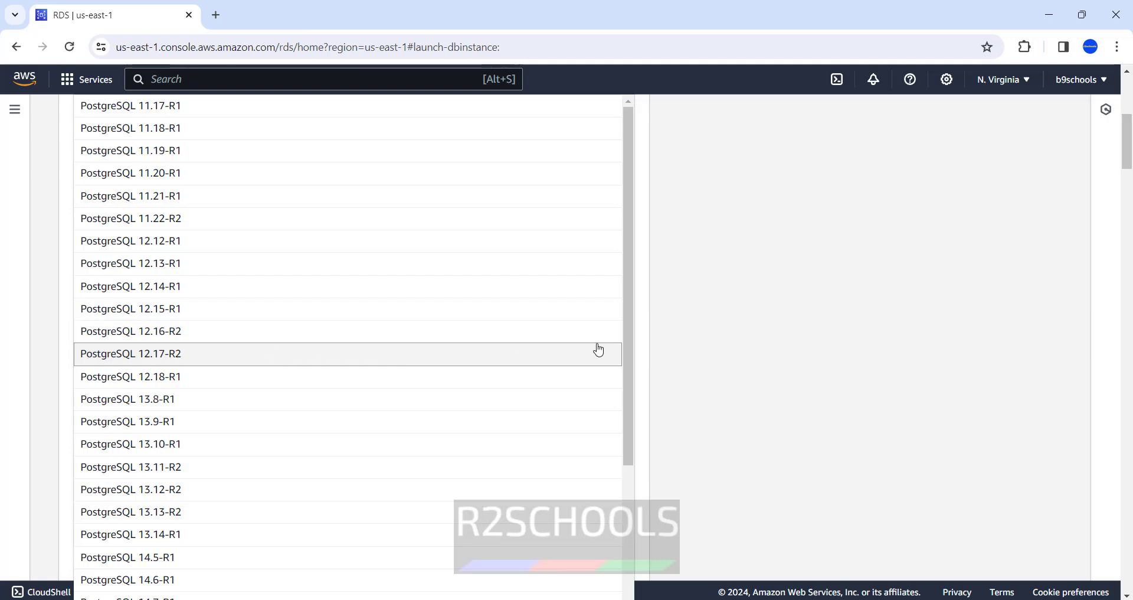
scroll(660, 405, down, 10)
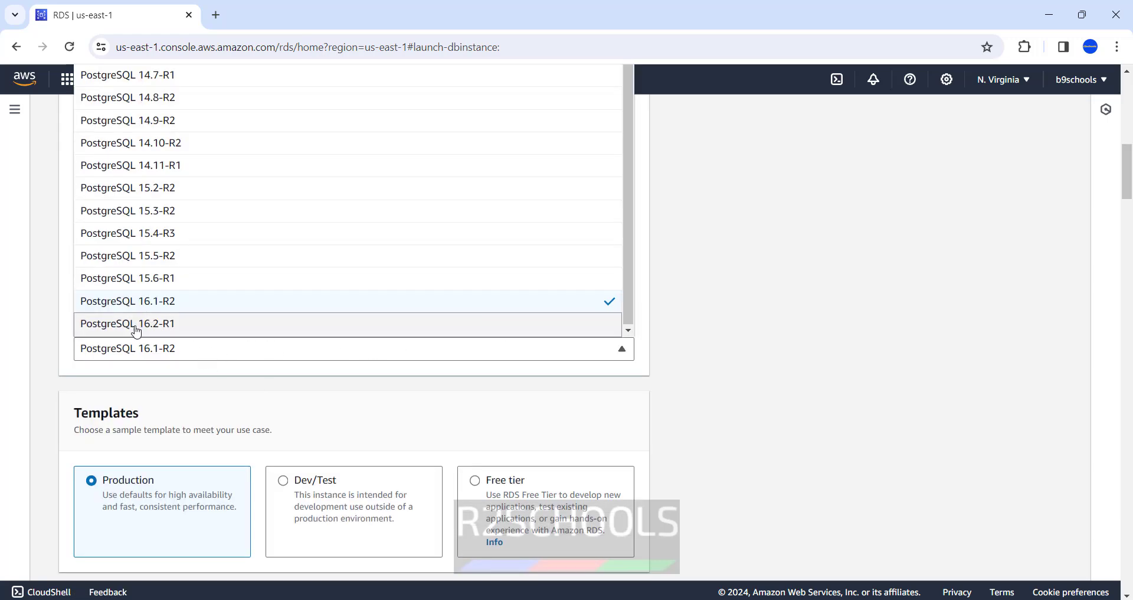
click(101, 325)
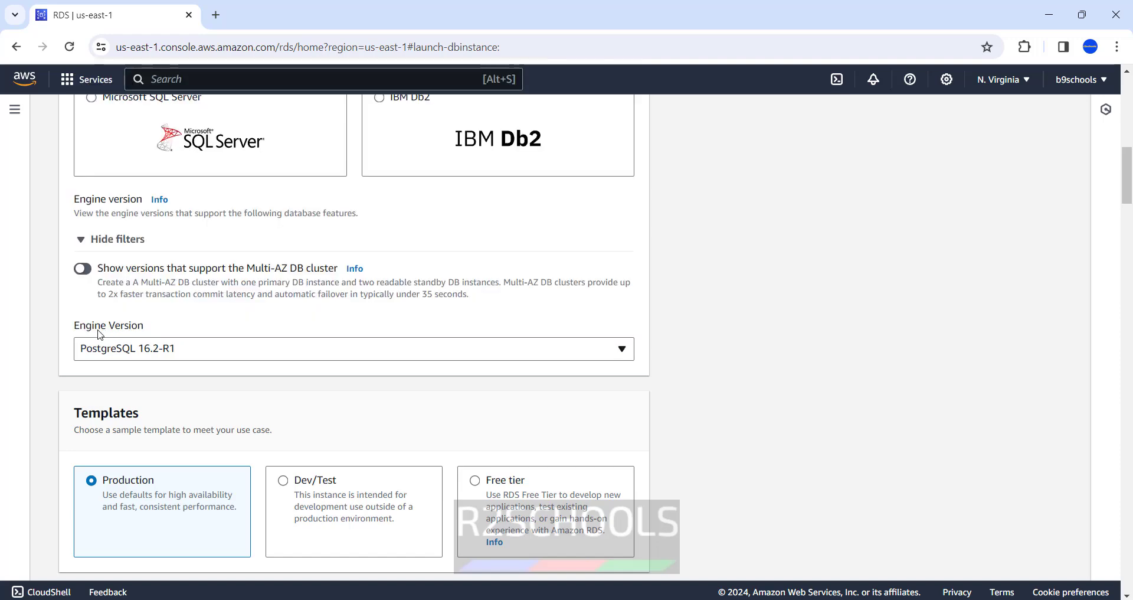
Step: Review the deployment options of the templates and choose the Free tier template
scroll(661, 381, down, 4)
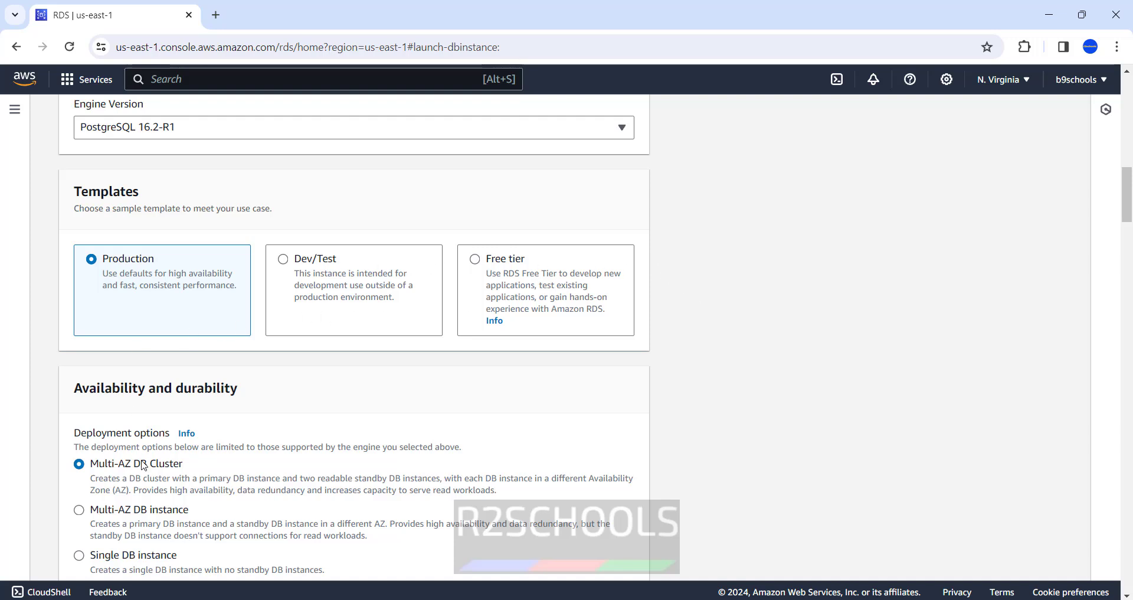
scroll(132, 404, down, 3)
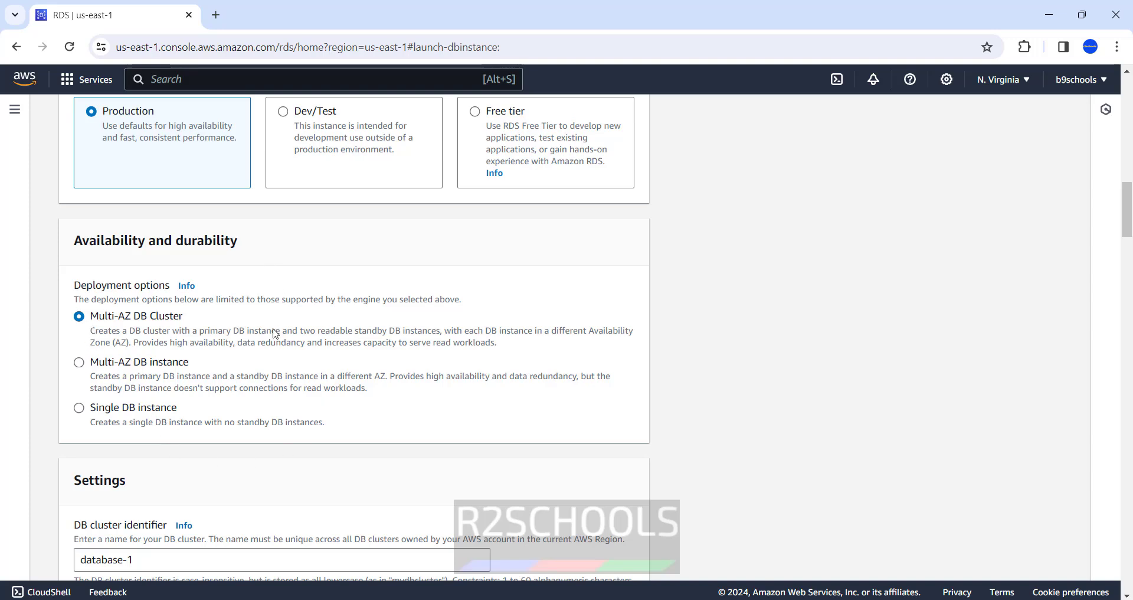
scroll(301, 280, up, 3)
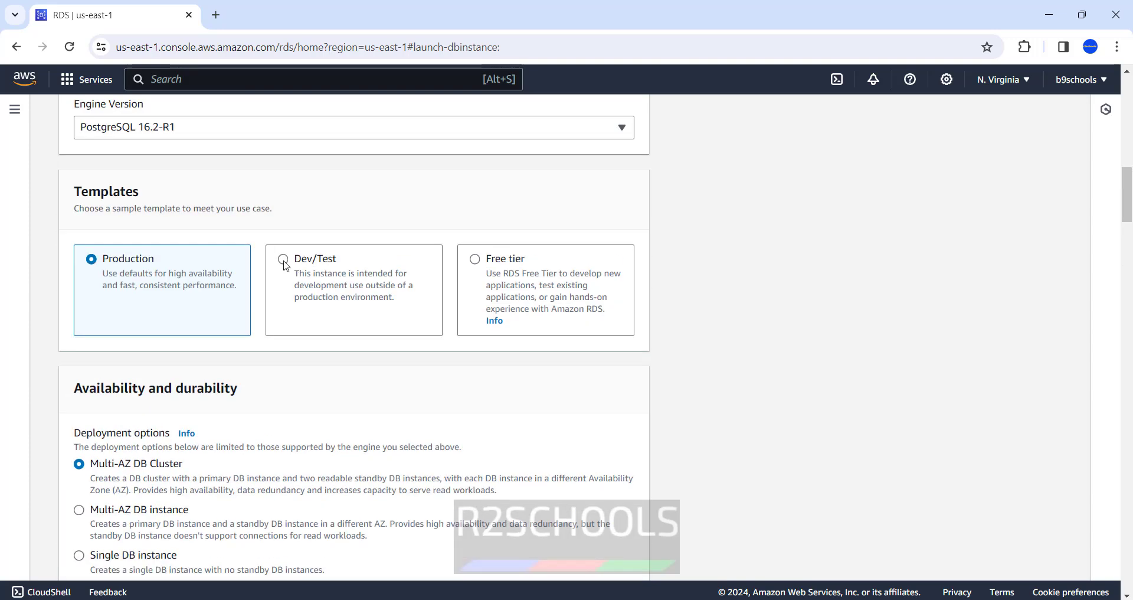
click(283, 263)
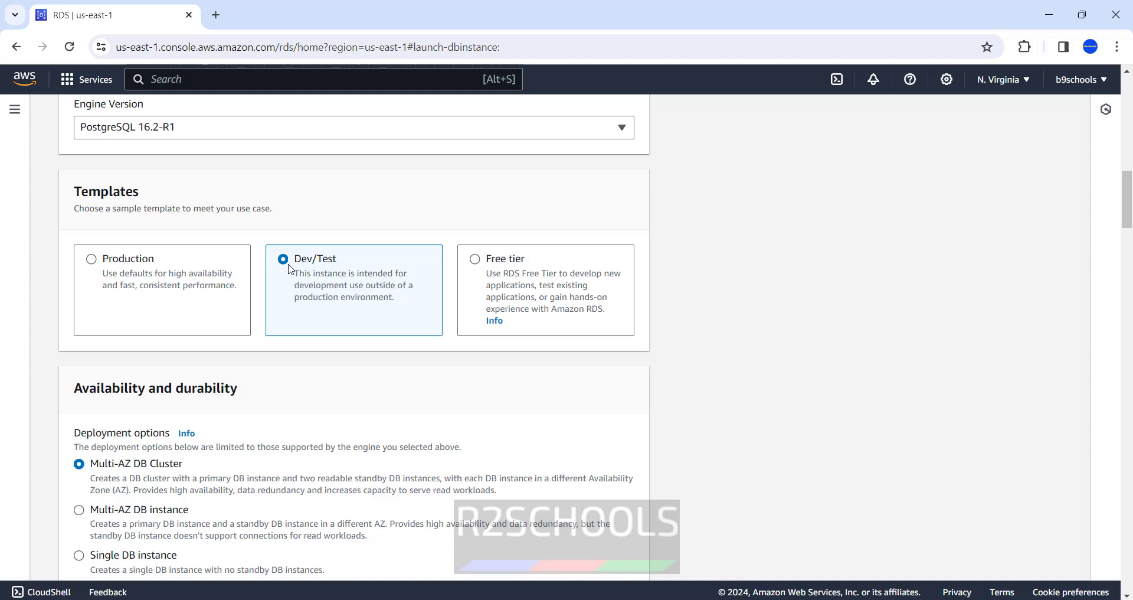
click(475, 259)
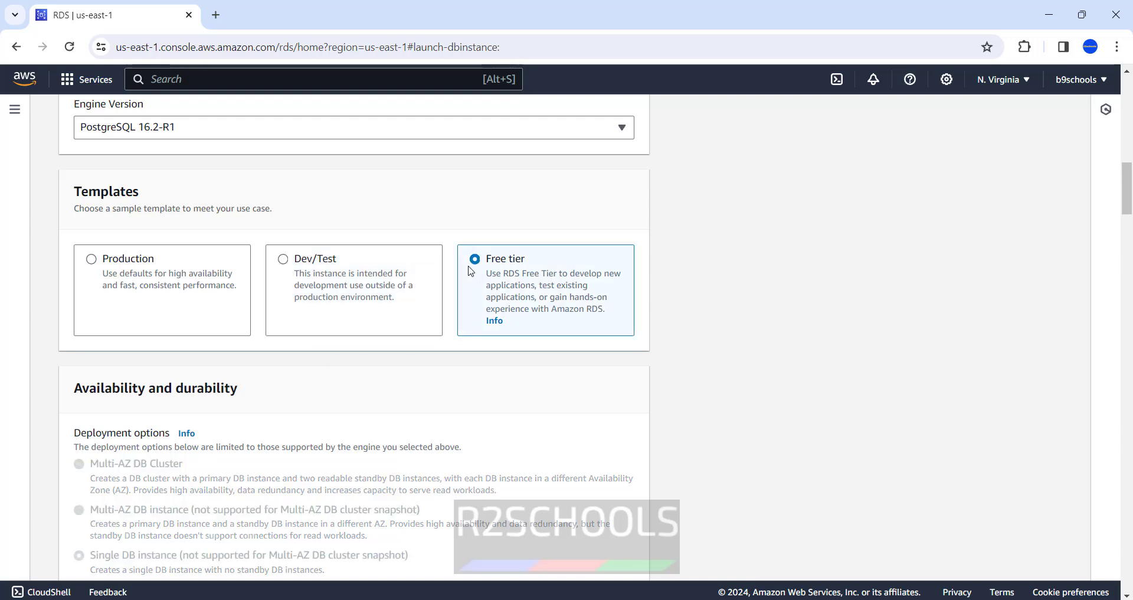
scroll(306, 395, down, 3)
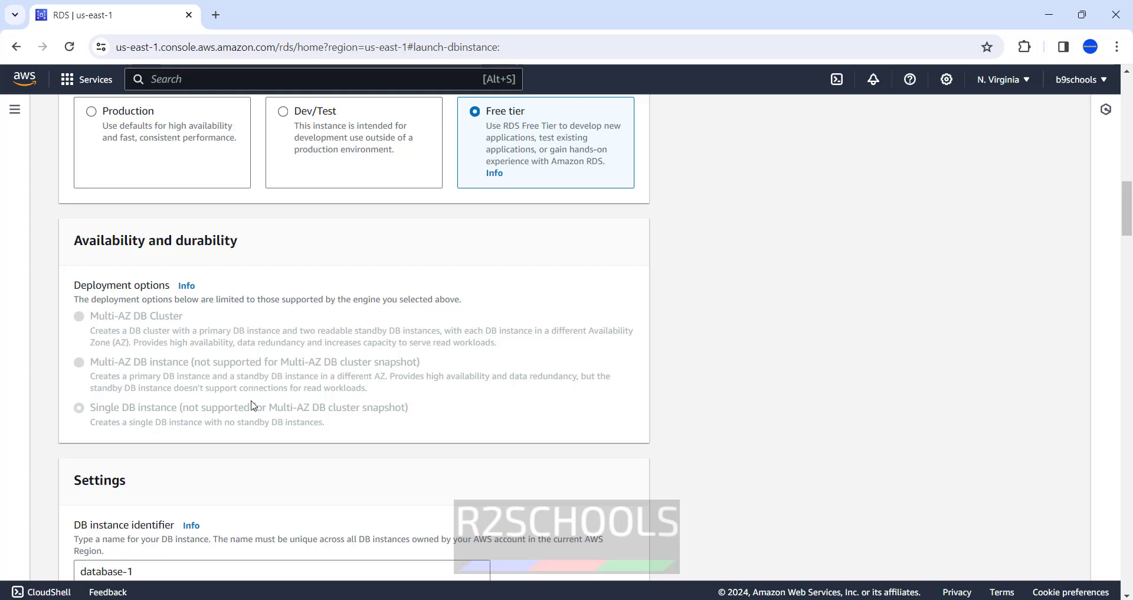
scroll(313, 307, up, 1)
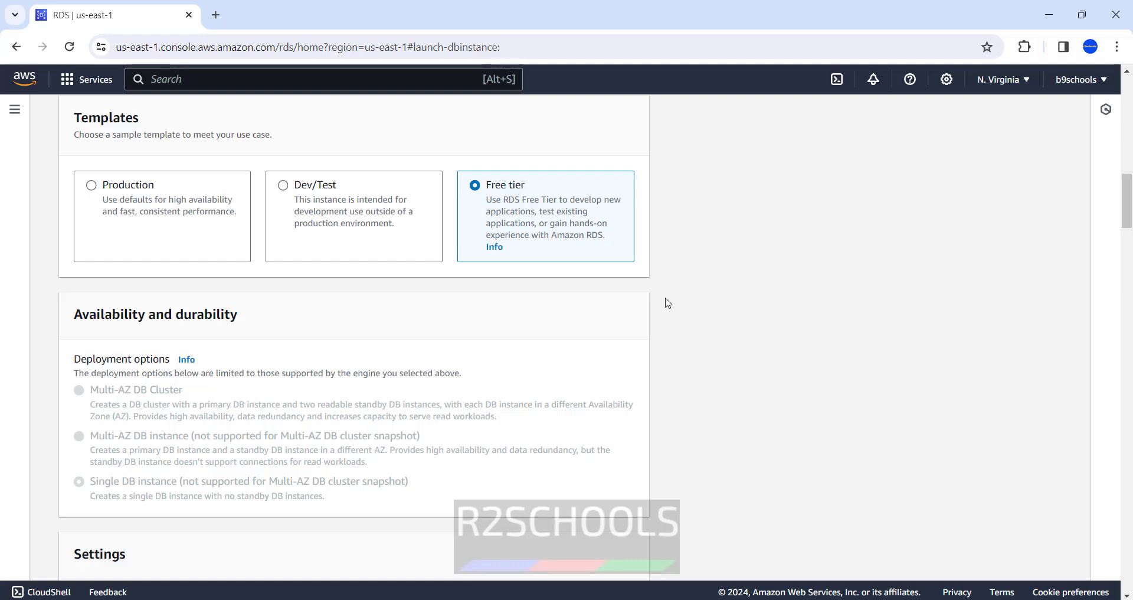
Step: Read the naming requirements for the DB instance identifier and check the current AWS region
scroll(585, 306, down, 5)
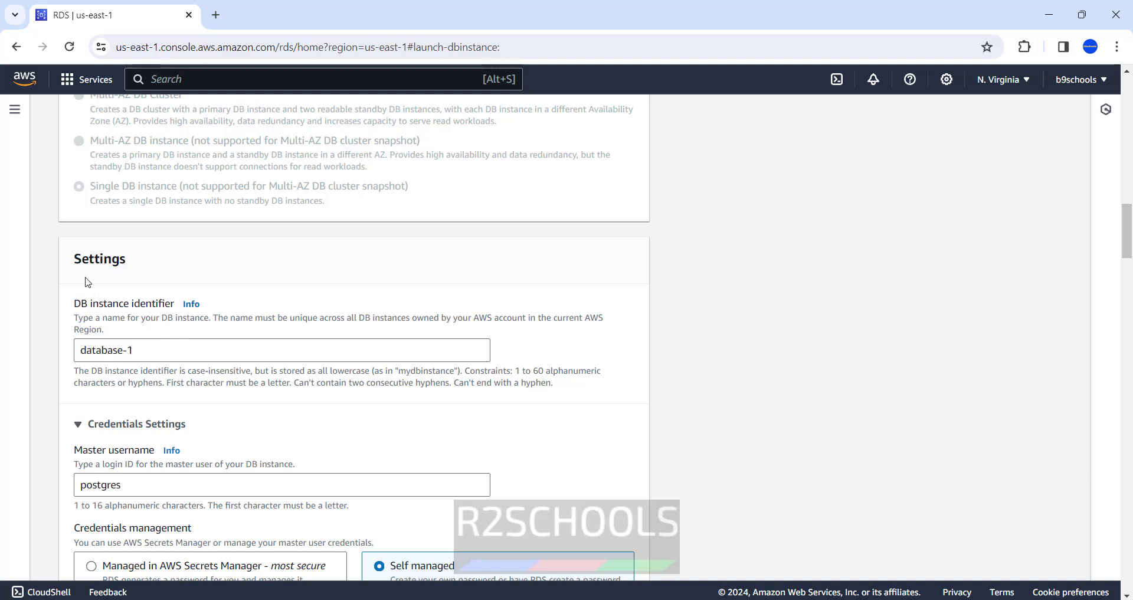
drag(74, 318, 173, 318)
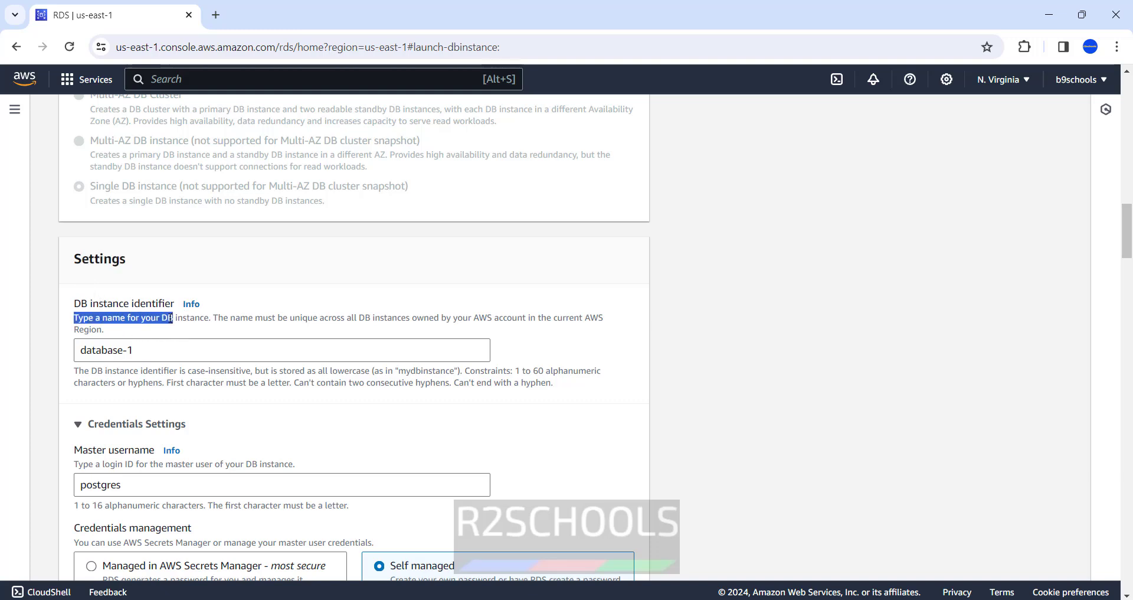
click(75, 322)
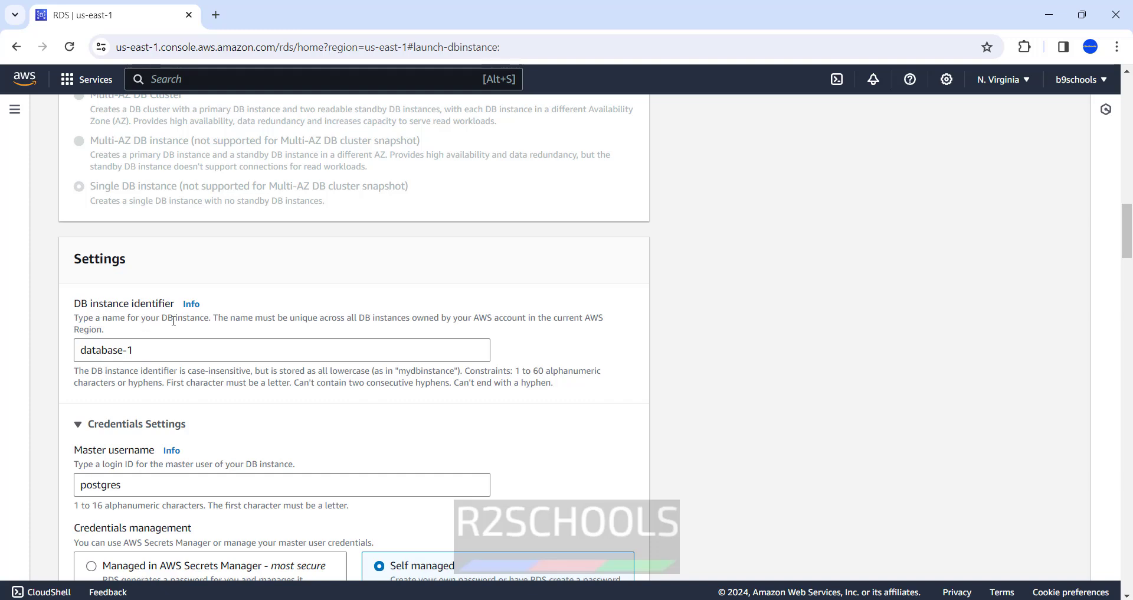
drag(204, 319, 586, 321)
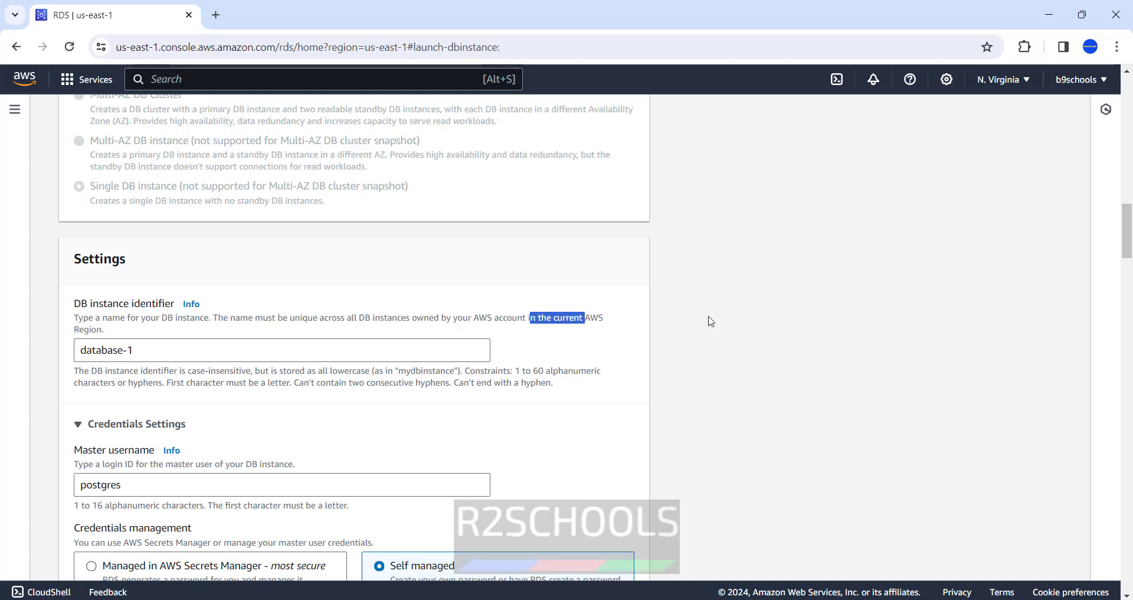
click(712, 321)
click(1009, 86)
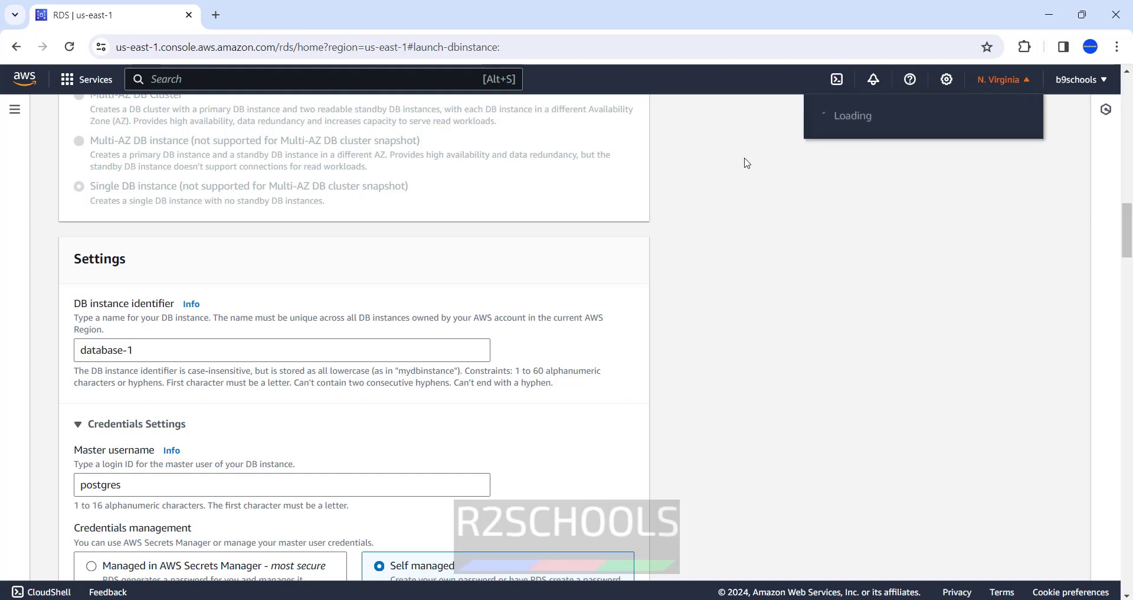
click(717, 177)
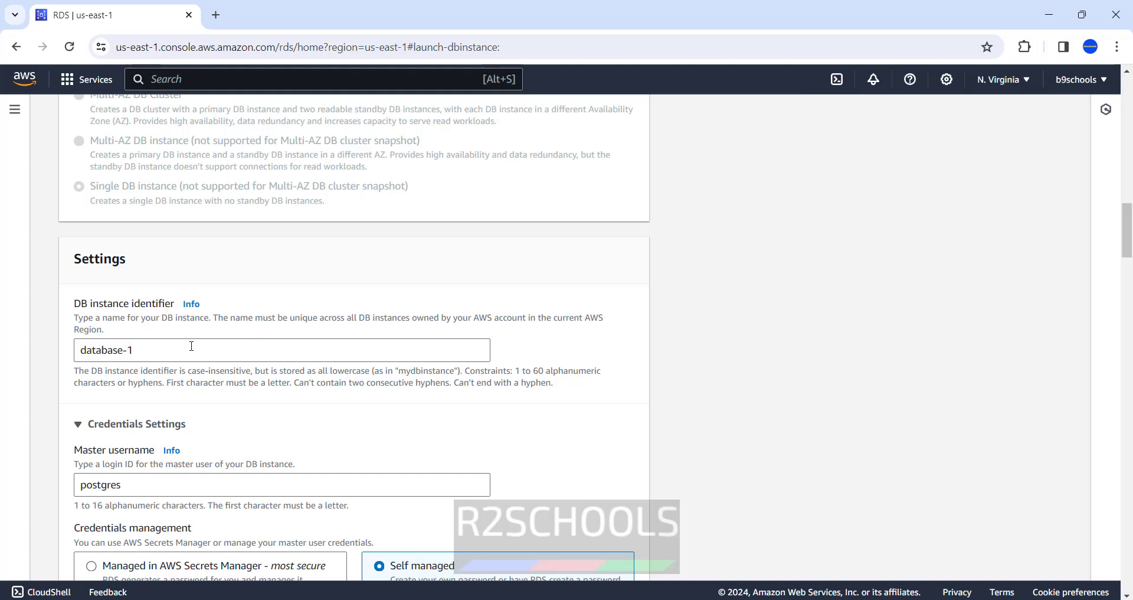
Step: Set the DB instance identifier to awspg162
drag(191, 347, 38, 352)
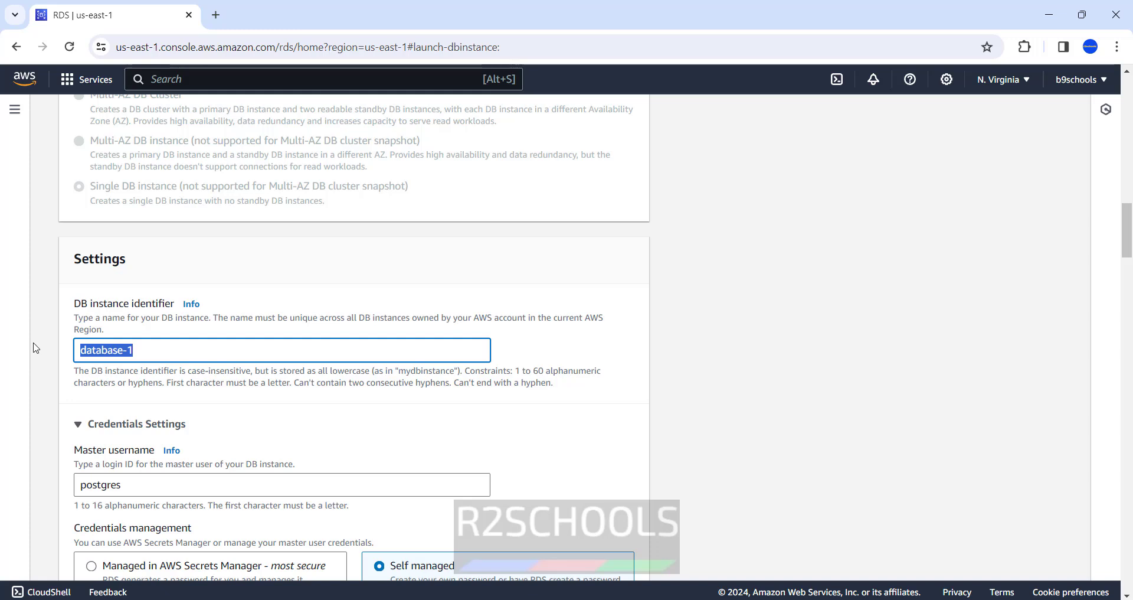
text(aw)
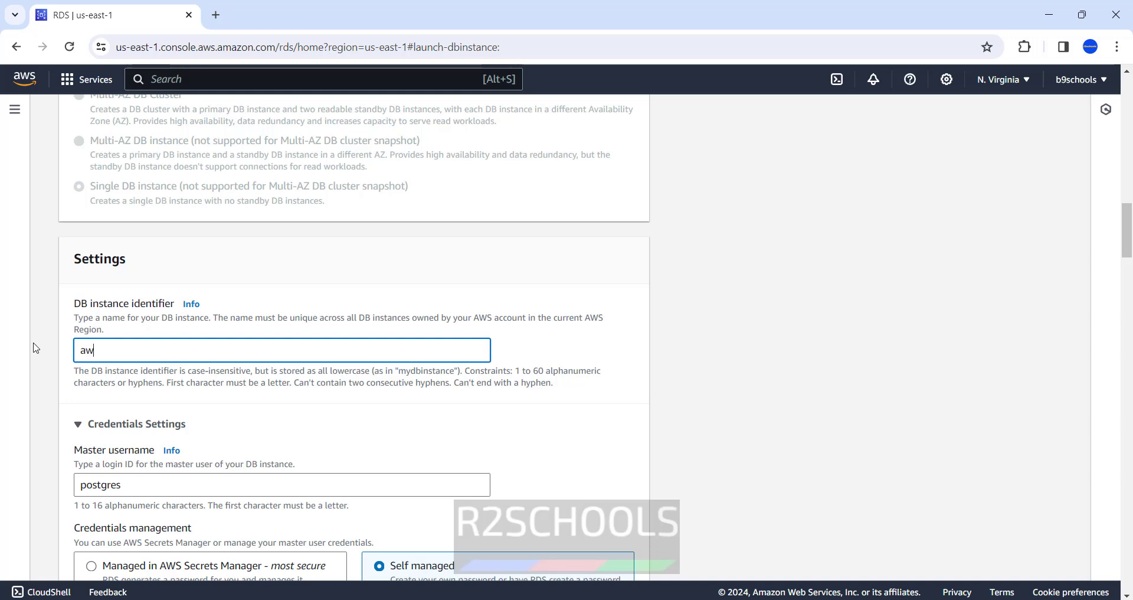
text(spg162)
Step: Check the master username and credentials management options, and turn automatic password generation on and back off
scroll(655, 396, down, 3)
double_click(100, 337)
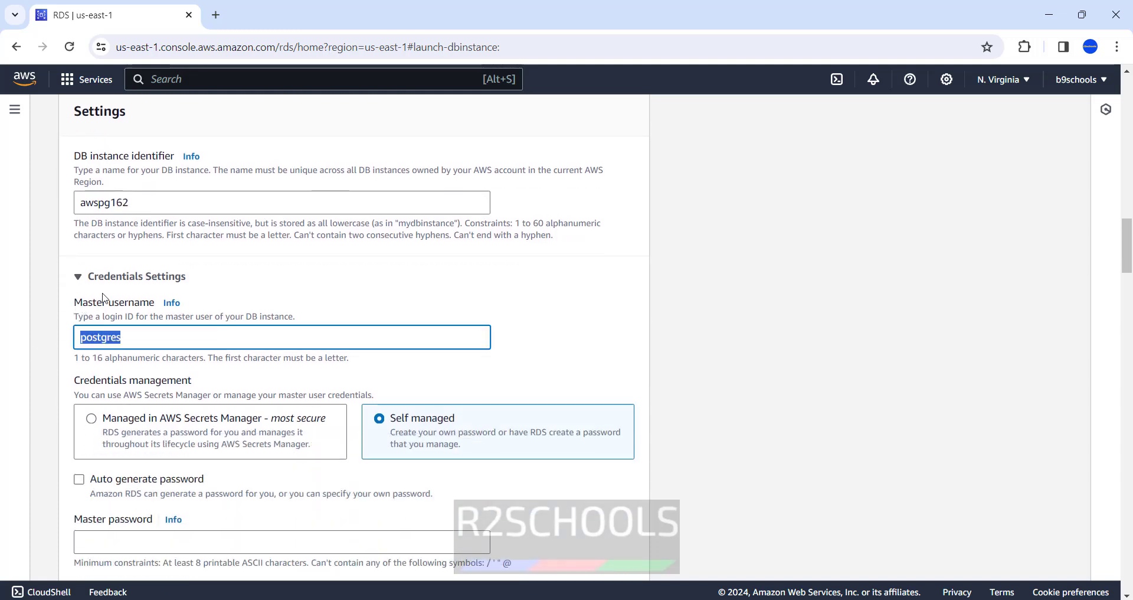
scroll(133, 194, down, 2)
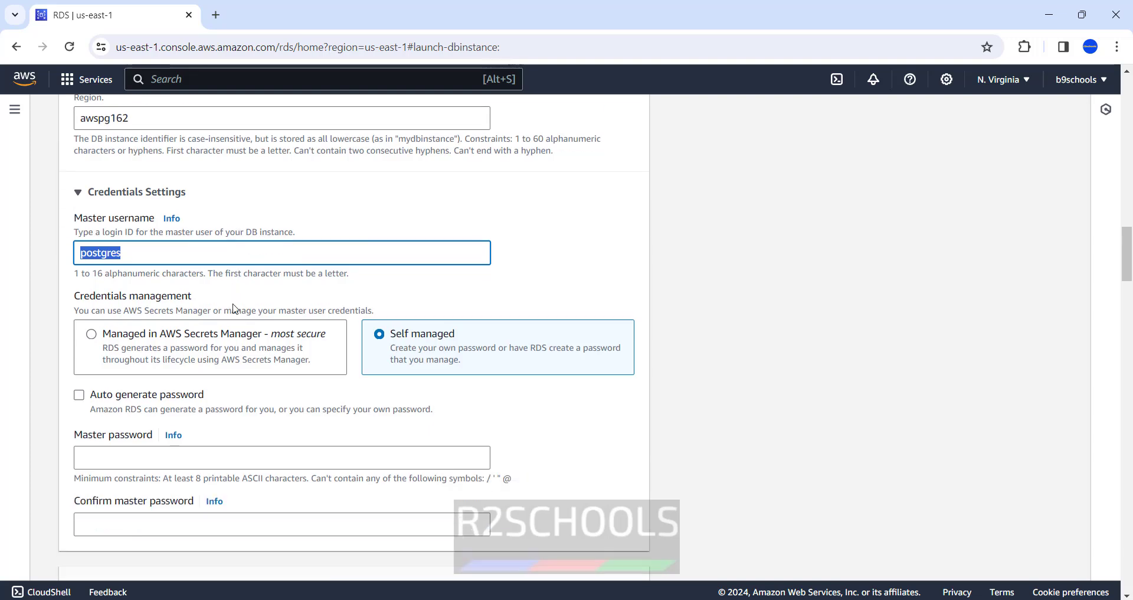
drag(133, 194, 75, 190)
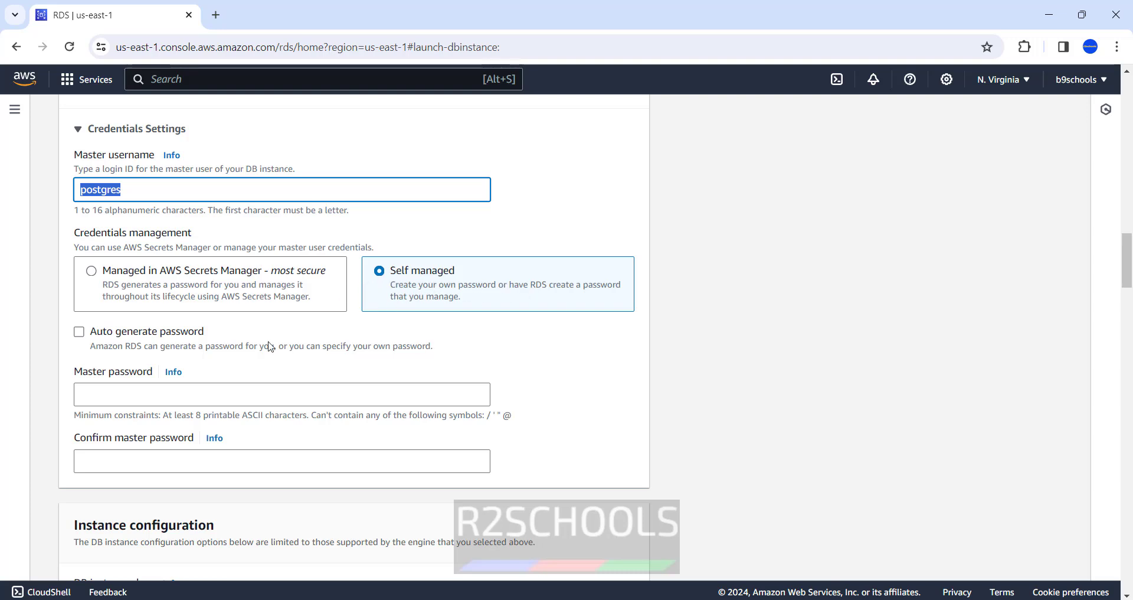
click(82, 335)
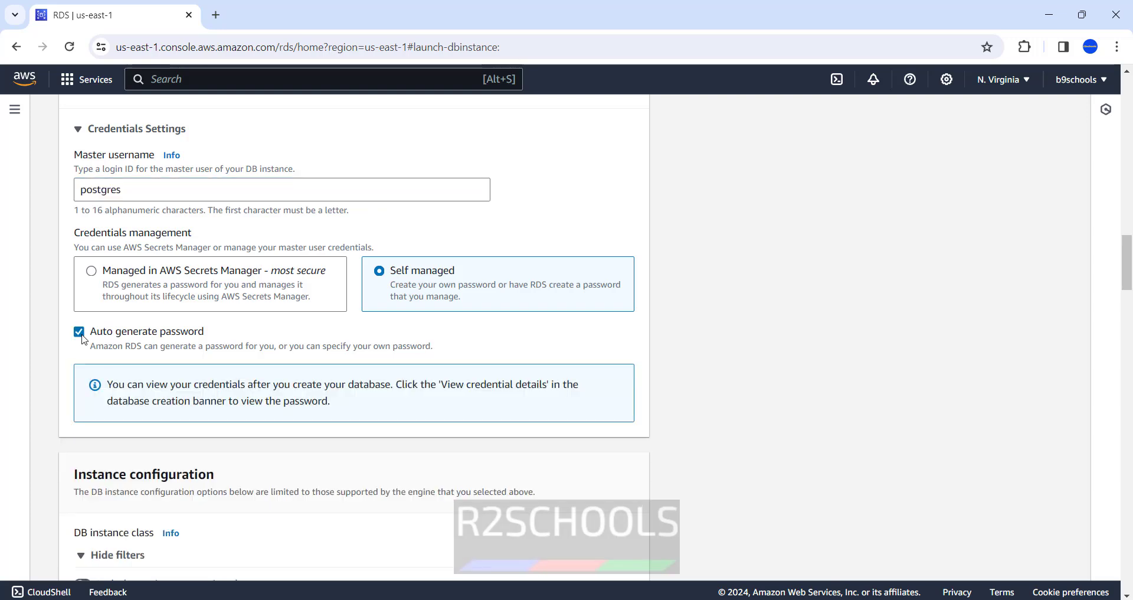
click(82, 334)
Step: Read the minimum length and forbidden symbols required for the master password
click(96, 389)
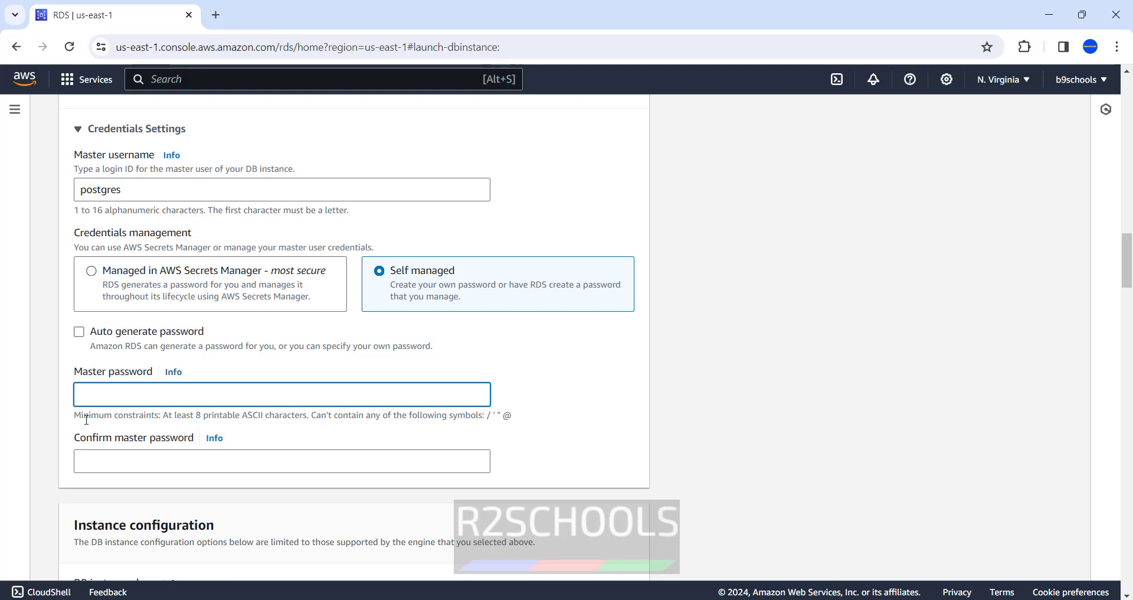
click(162, 419)
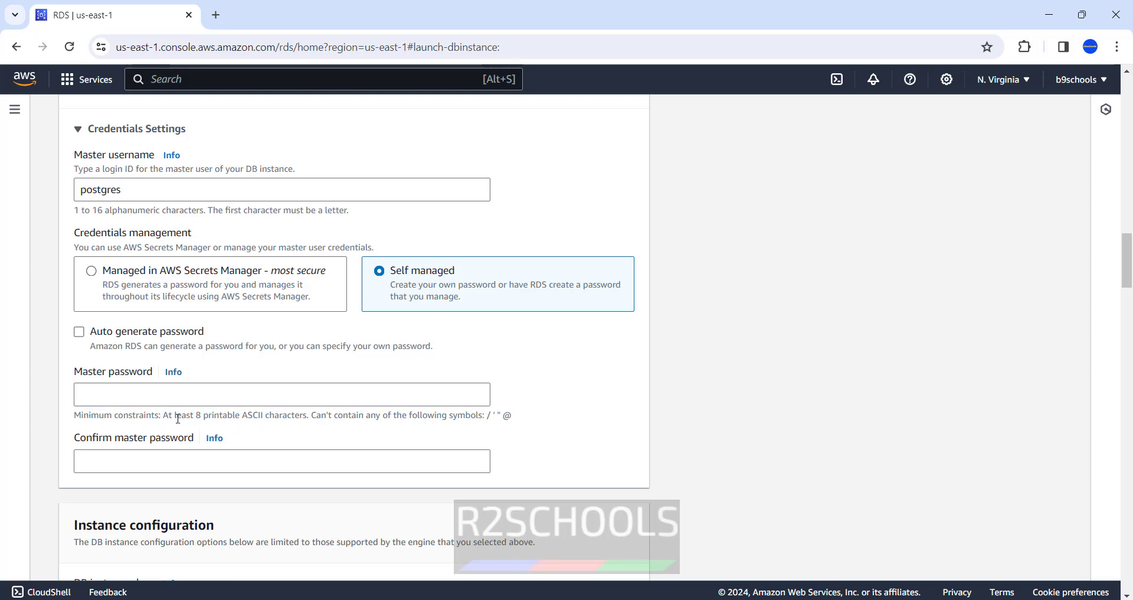
drag(178, 419, 487, 423)
click(311, 419)
click(492, 425)
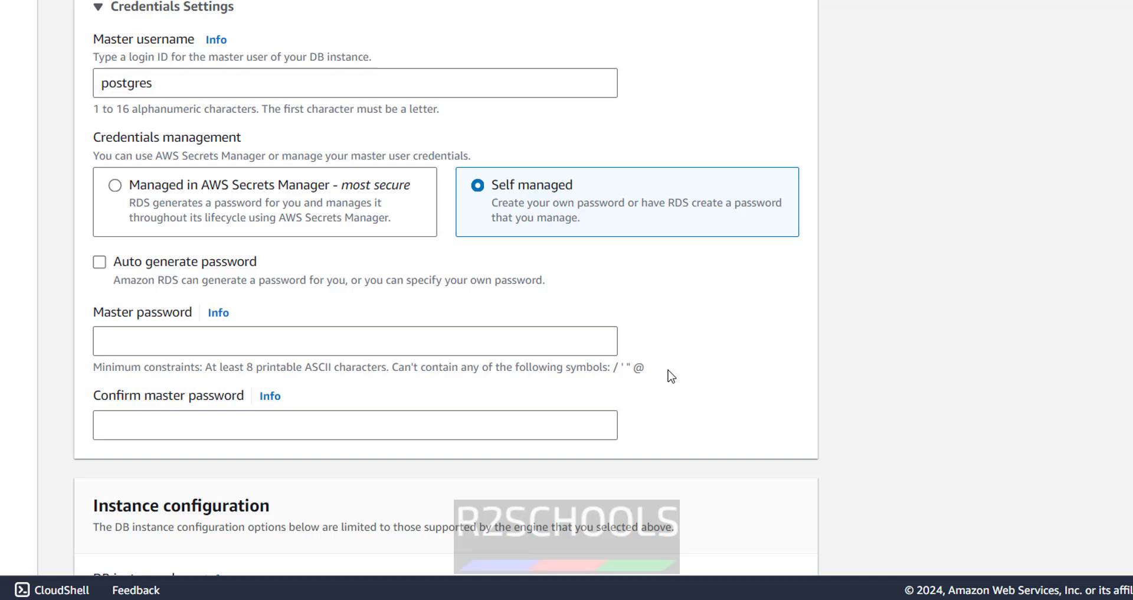
Step: Enter the master password and repeat it in the confirmation field
click(375, 339)
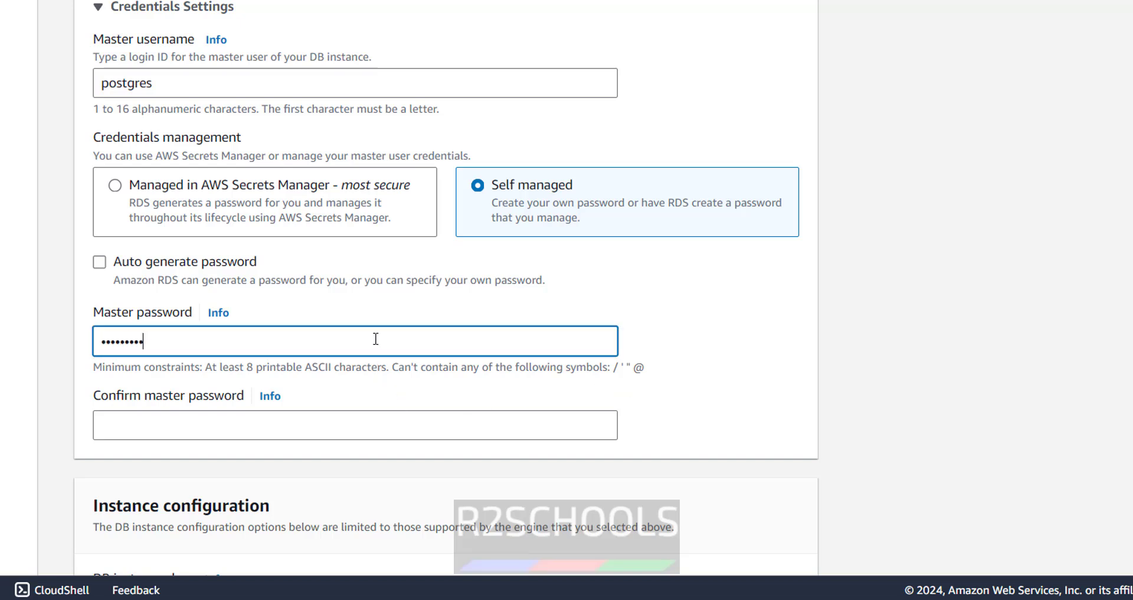
key(Tab)
key(Tab)
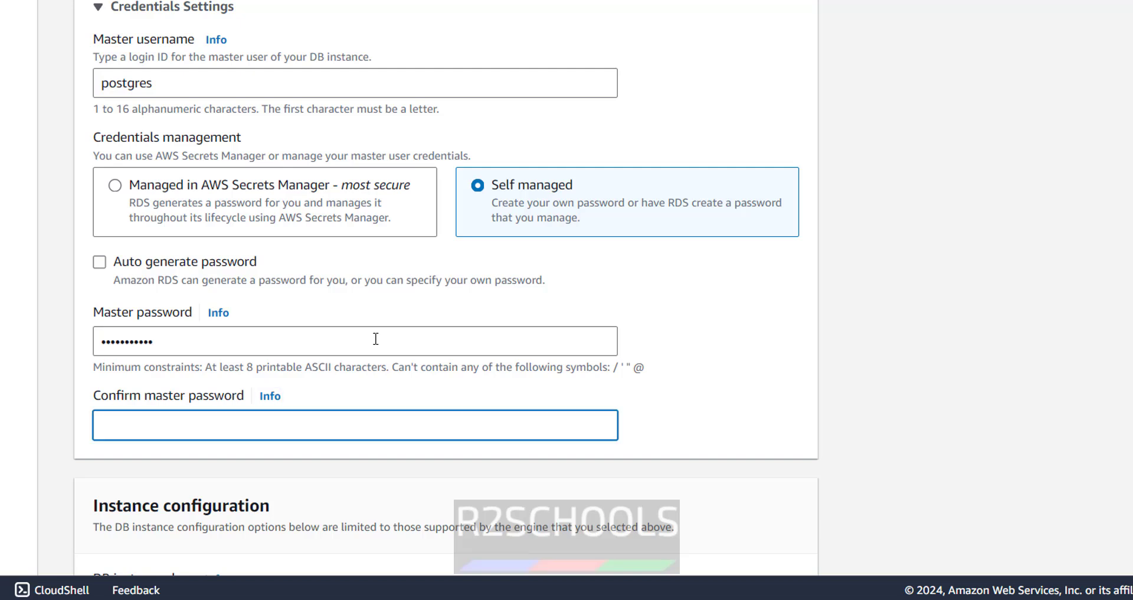
text(•••••••••••)
Step: Review the burstable DB instance classes available in the instance configuration
scroll(653, 390, down, 8)
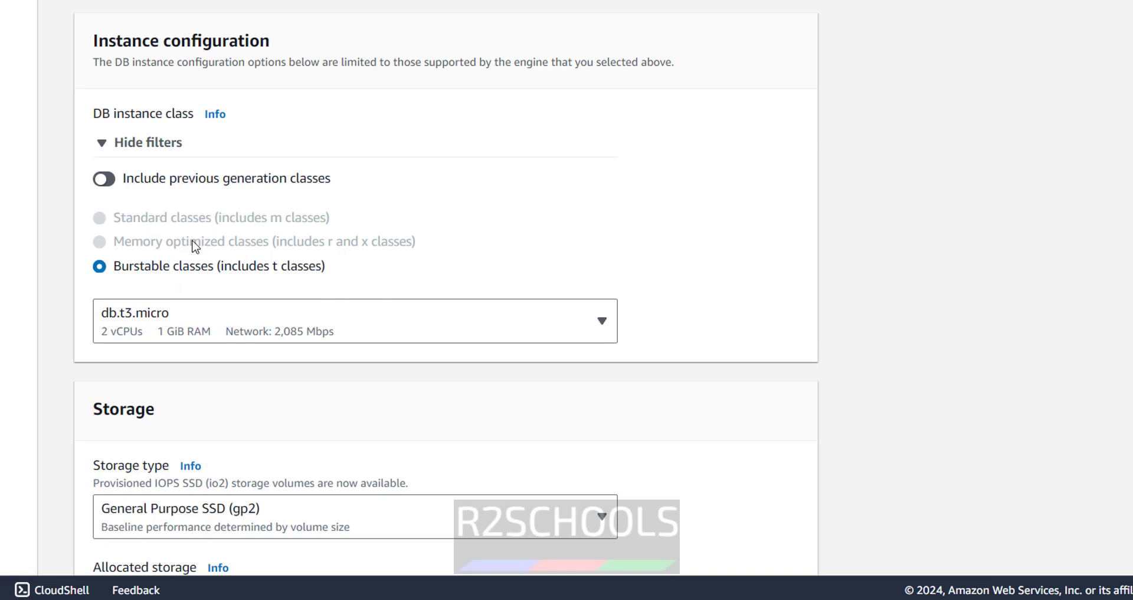
click(184, 334)
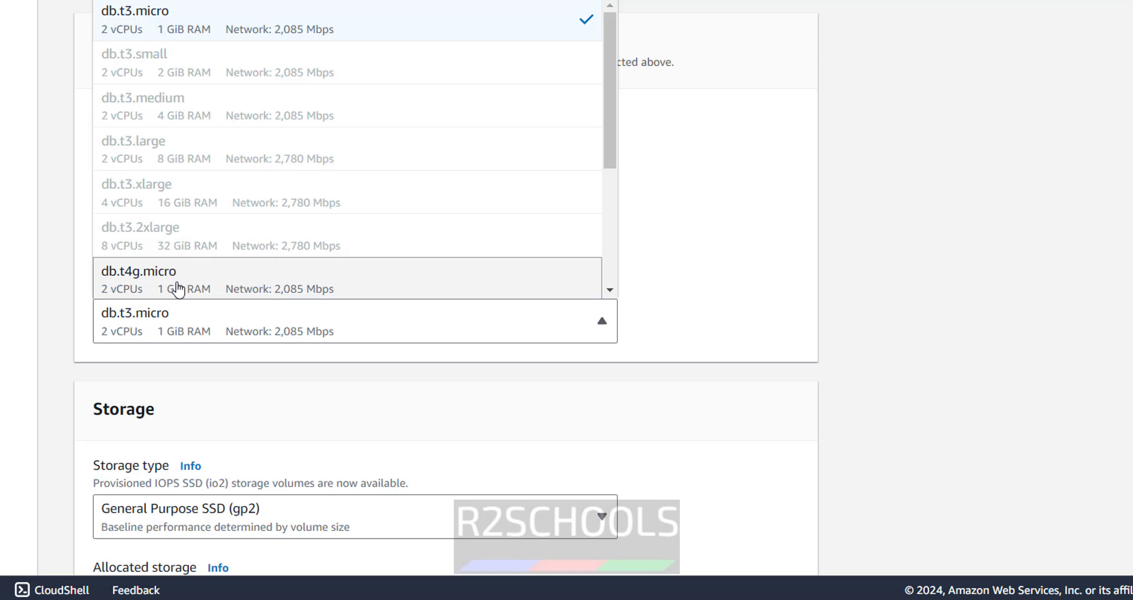
scroll(176, 290, down, 1)
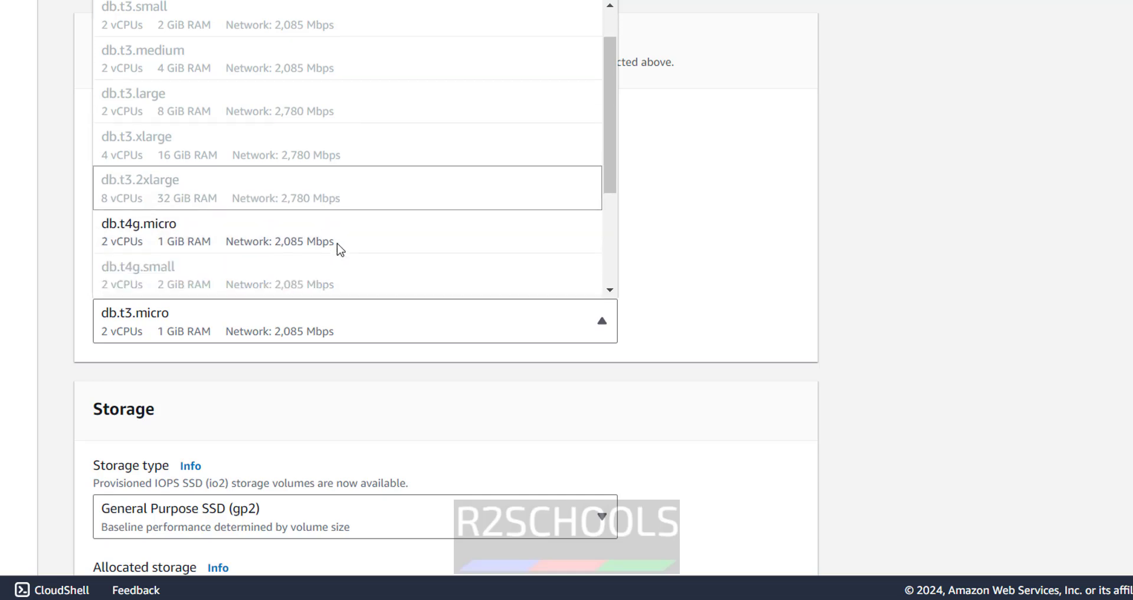
scroll(336, 246, up, 1)
click(877, 280)
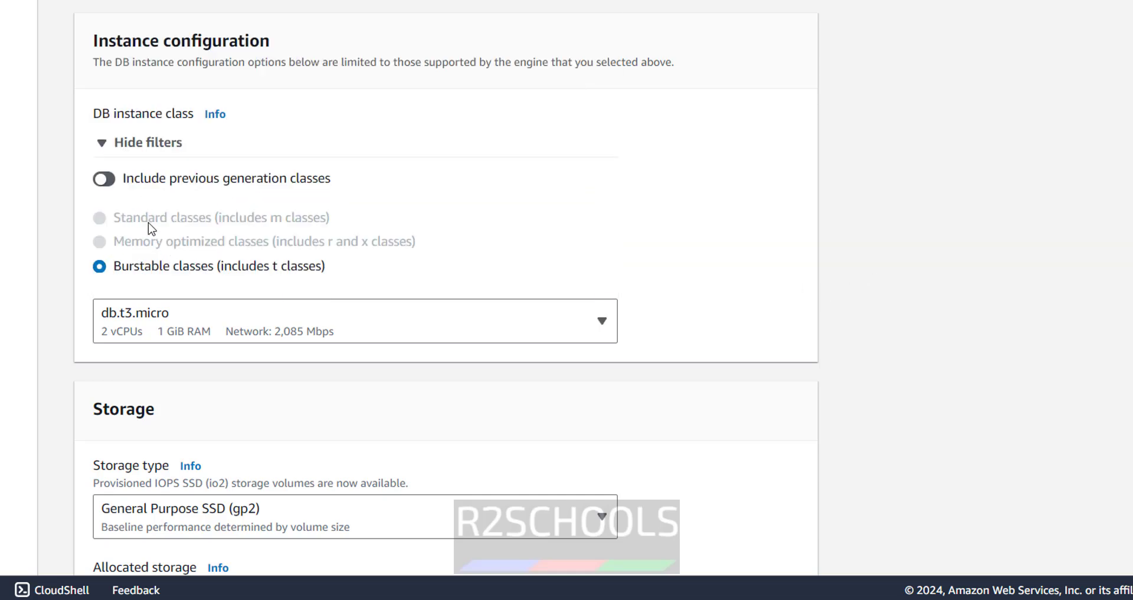
click(167, 340)
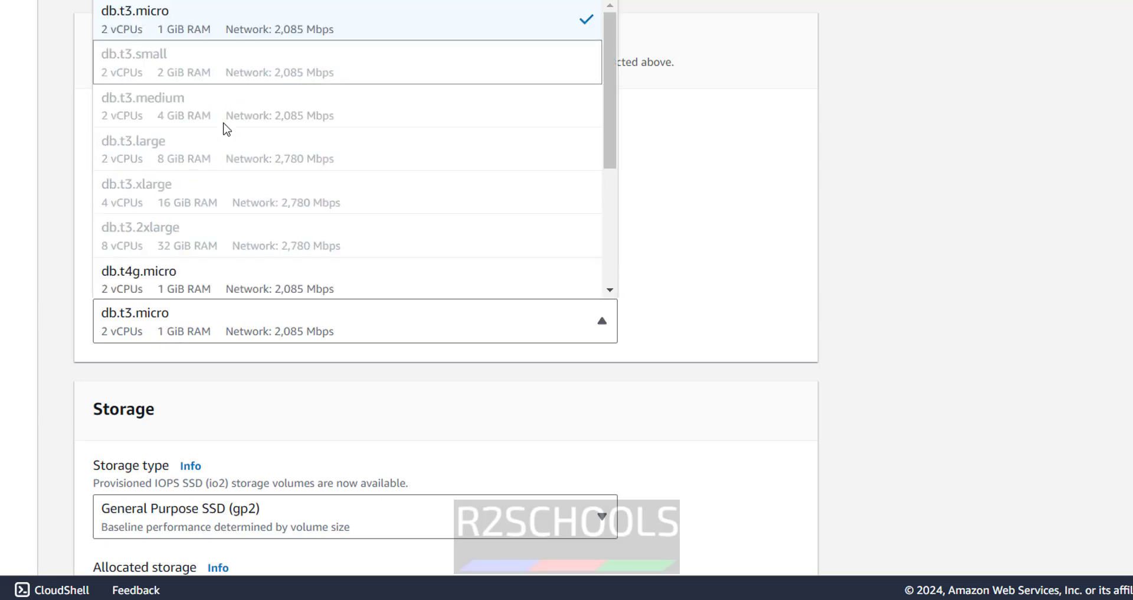
click(523, 377)
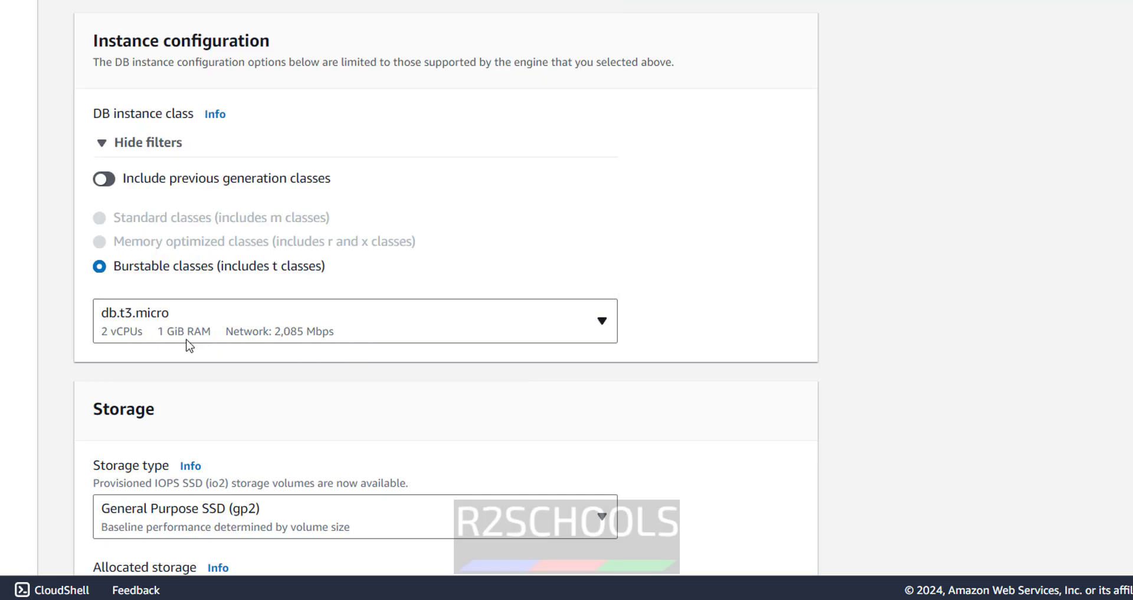
Step: Review the available storage types and the allocated storage value with its allowed range
scroll(189, 345, down, 5)
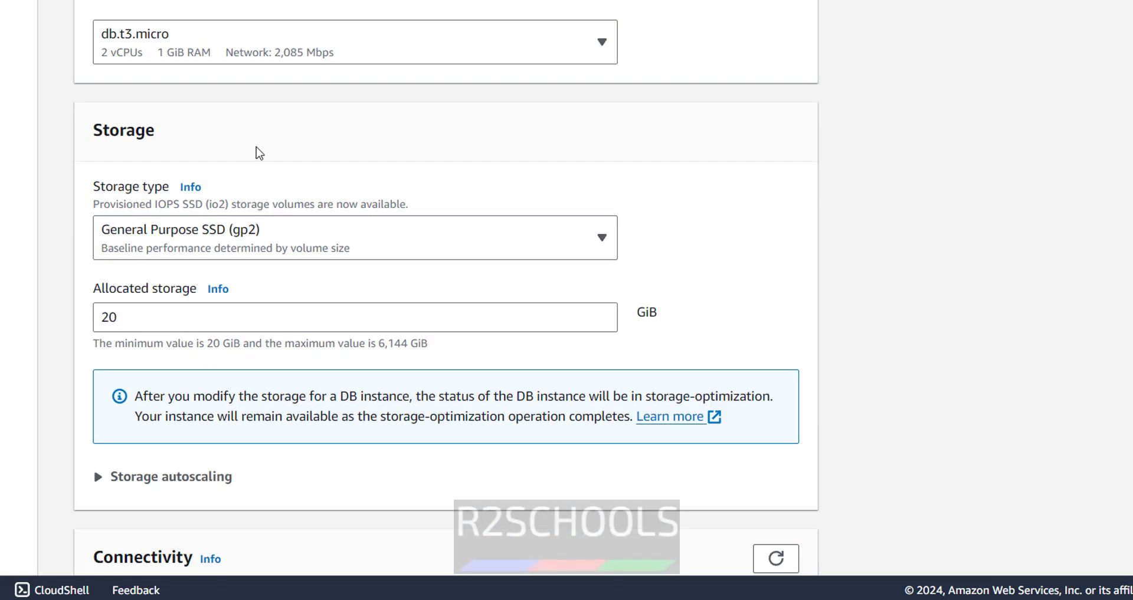
click(183, 248)
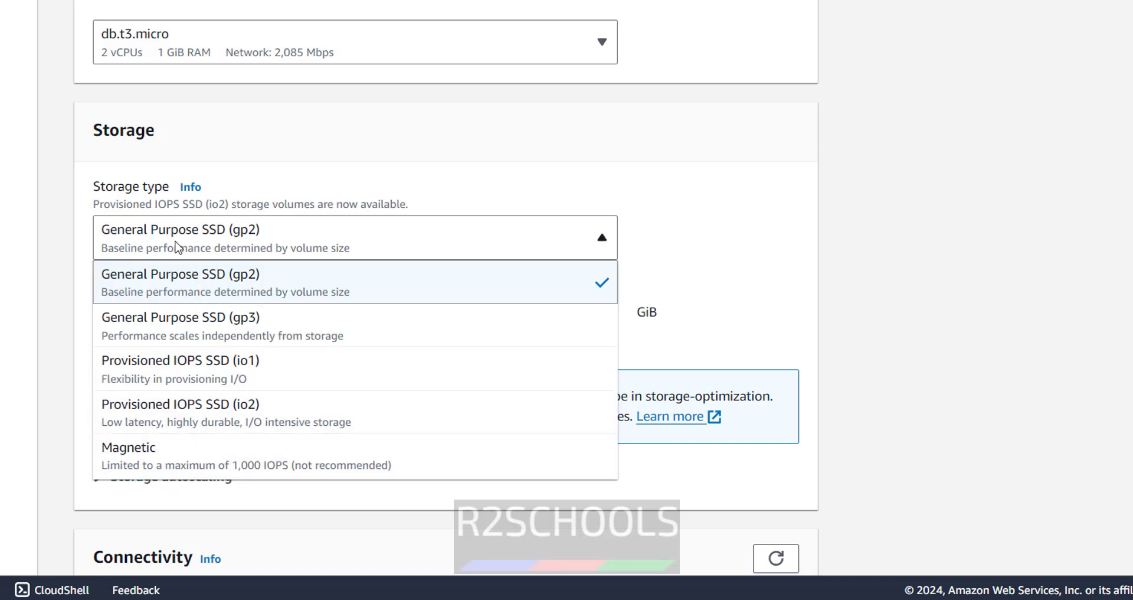
click(923, 242)
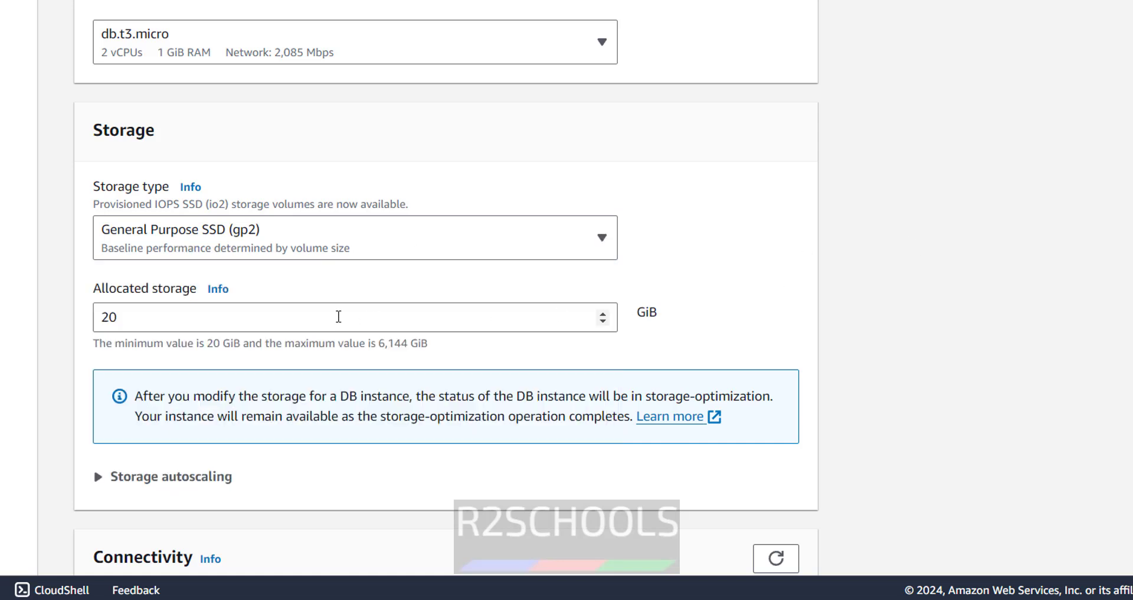
click(289, 319)
key(ctrl+a)
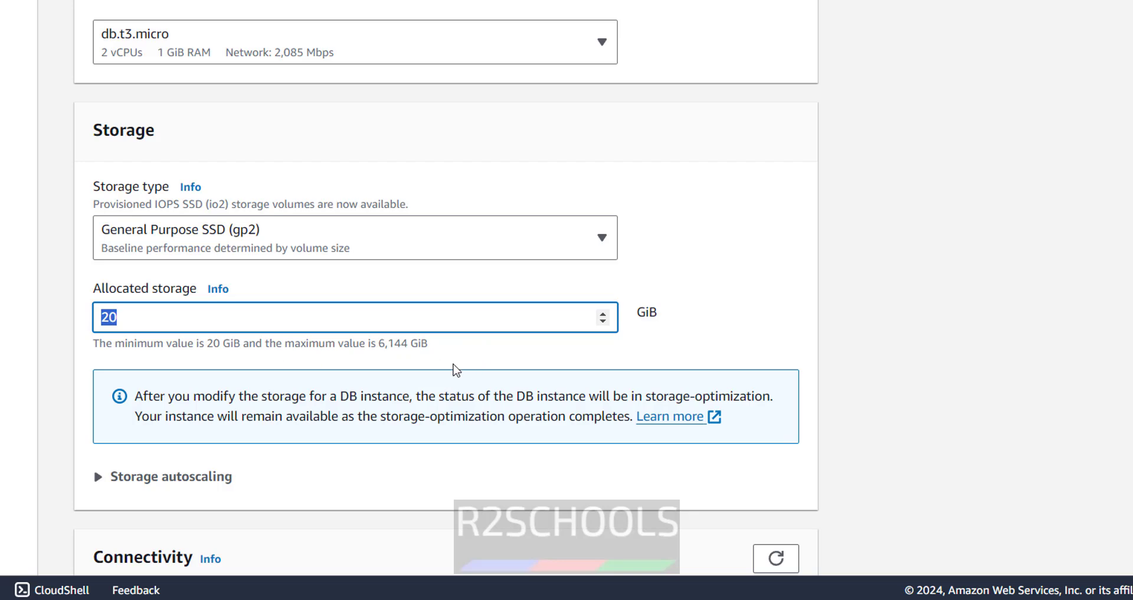
scroll(457, 370, down, 3)
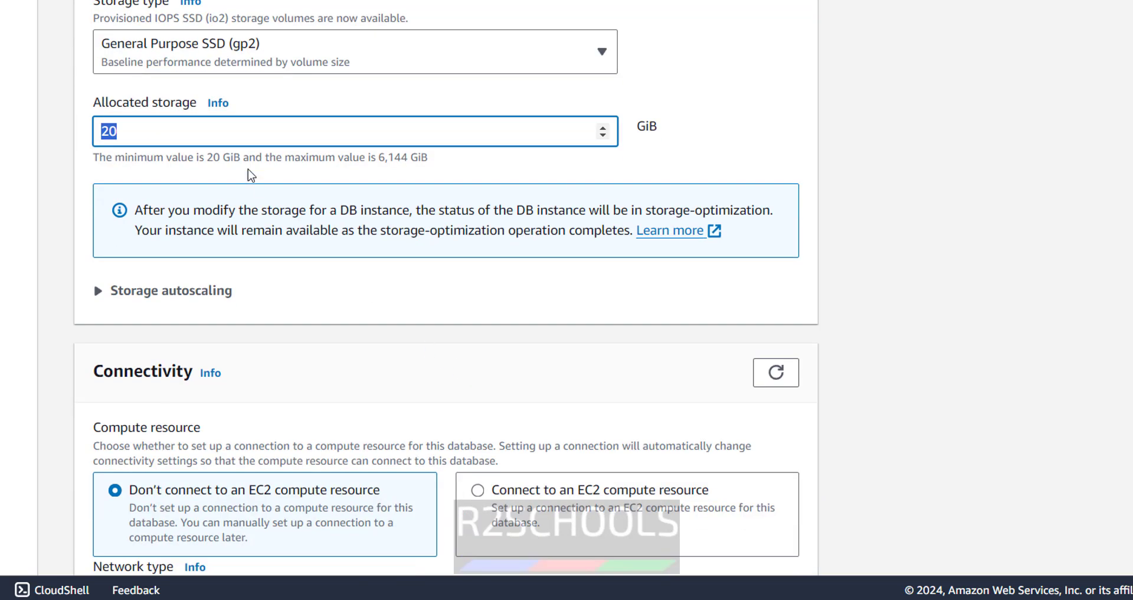
click(237, 132)
Step: Expand the storage autoscaling settings and review the maximum storage threshold
click(105, 295)
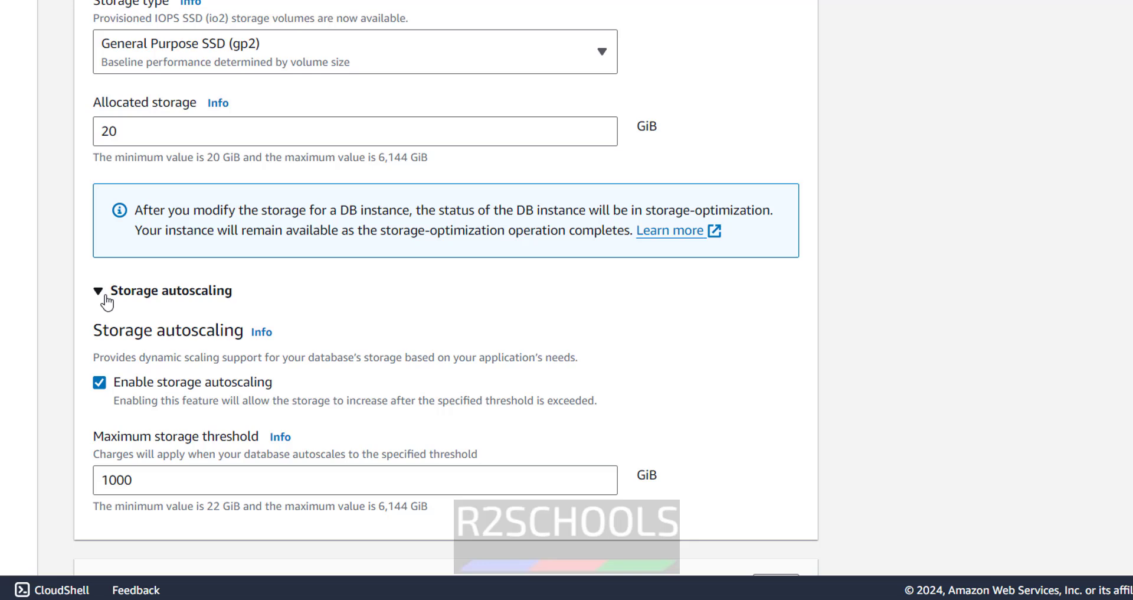
scroll(166, 225, up, 2)
scroll(171, 230, down, 3)
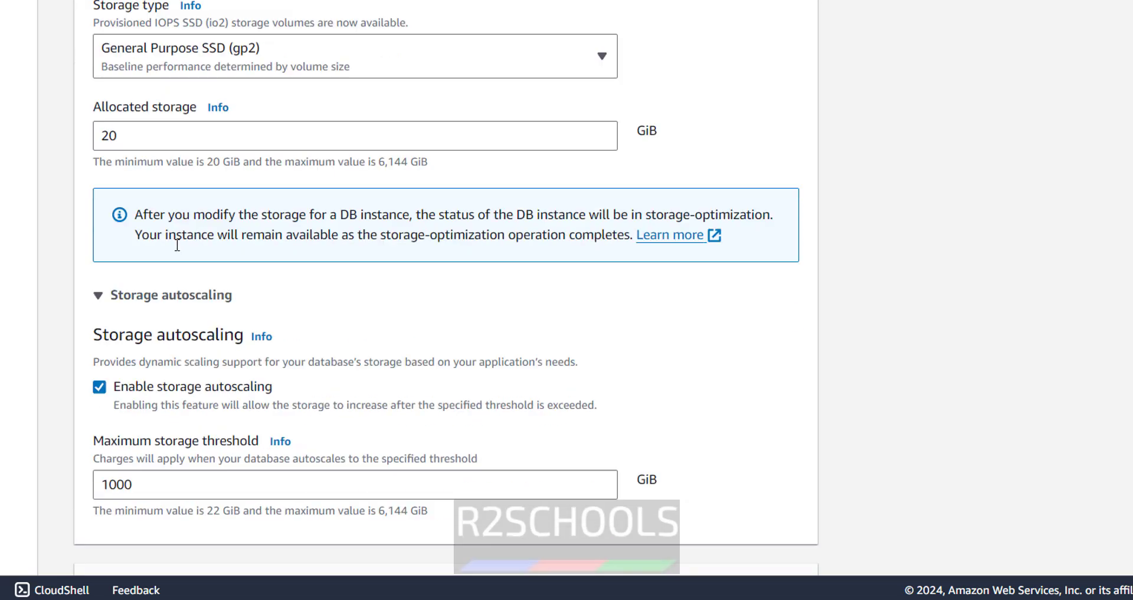
Step: Review the connectivity options for compute resource, network type, VPC and DB subnet group
scroll(118, 366, down, 4)
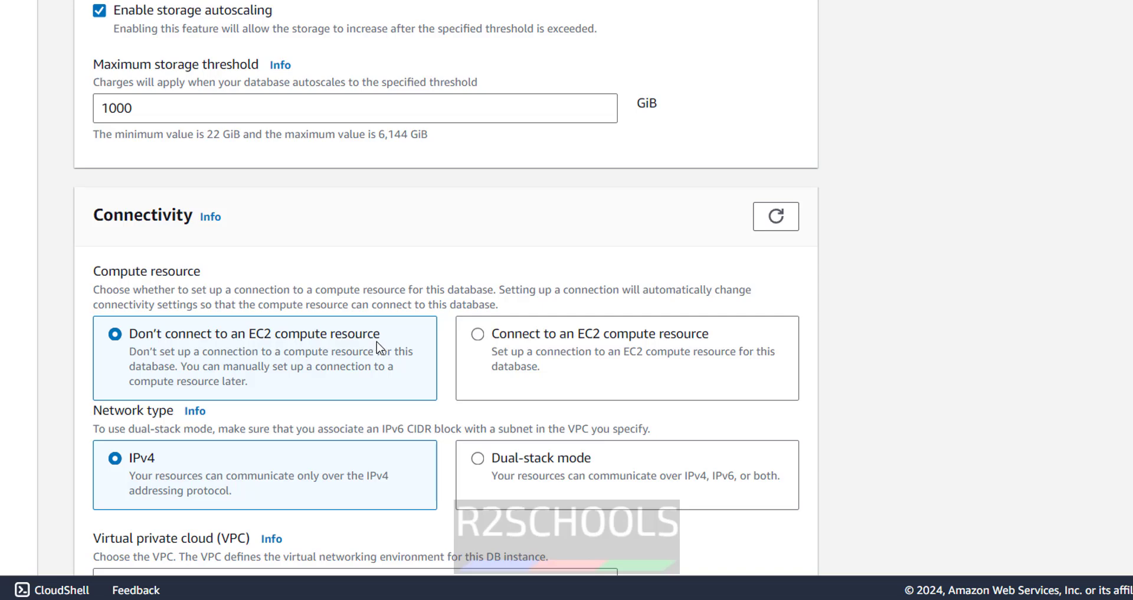
scroll(378, 346, down, 3)
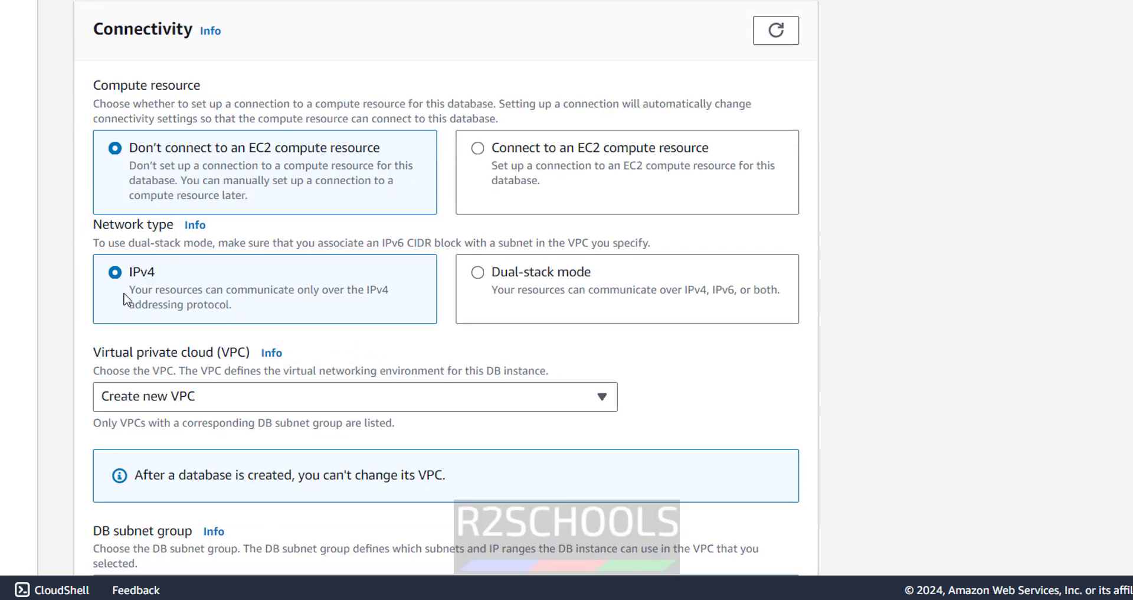
scroll(118, 305, down, 3)
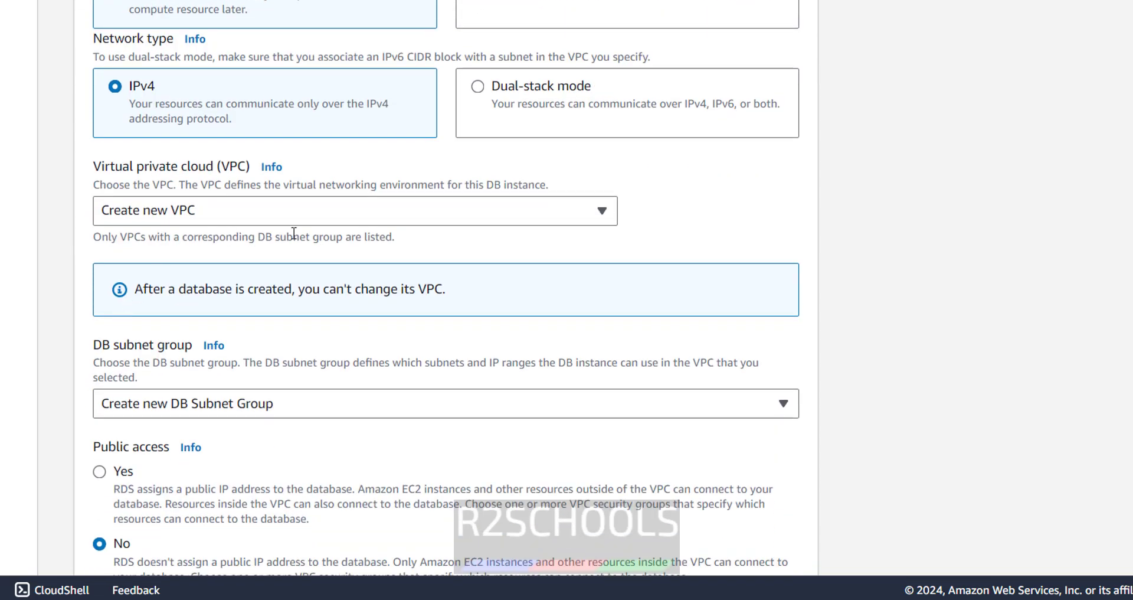
click(280, 215)
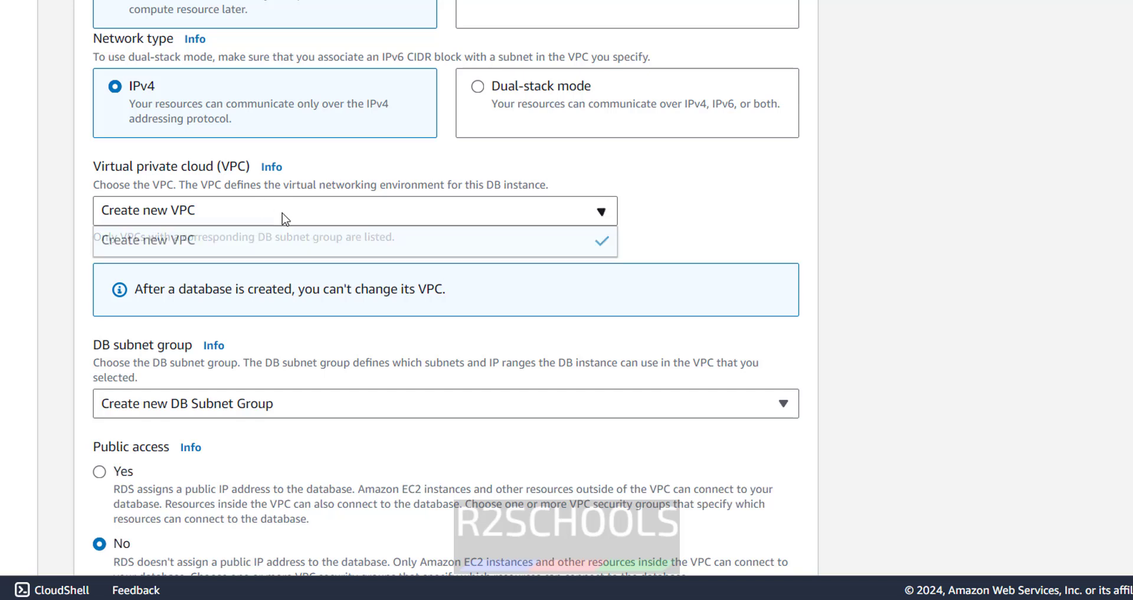
click(264, 212)
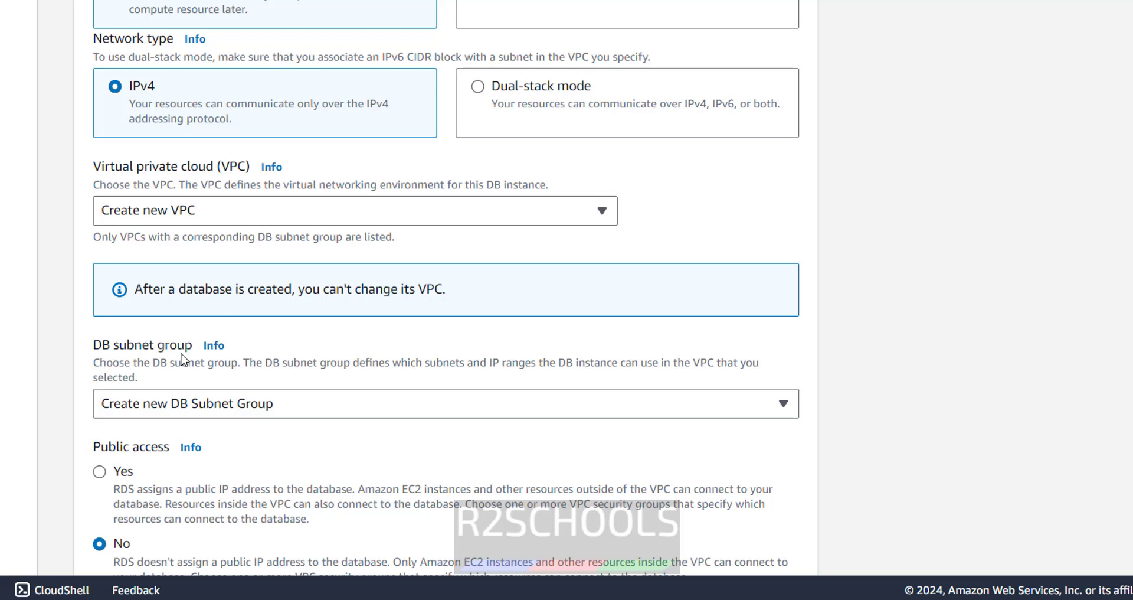
scroll(281, 225, down, 3)
click(281, 225)
click(283, 225)
click(284, 225)
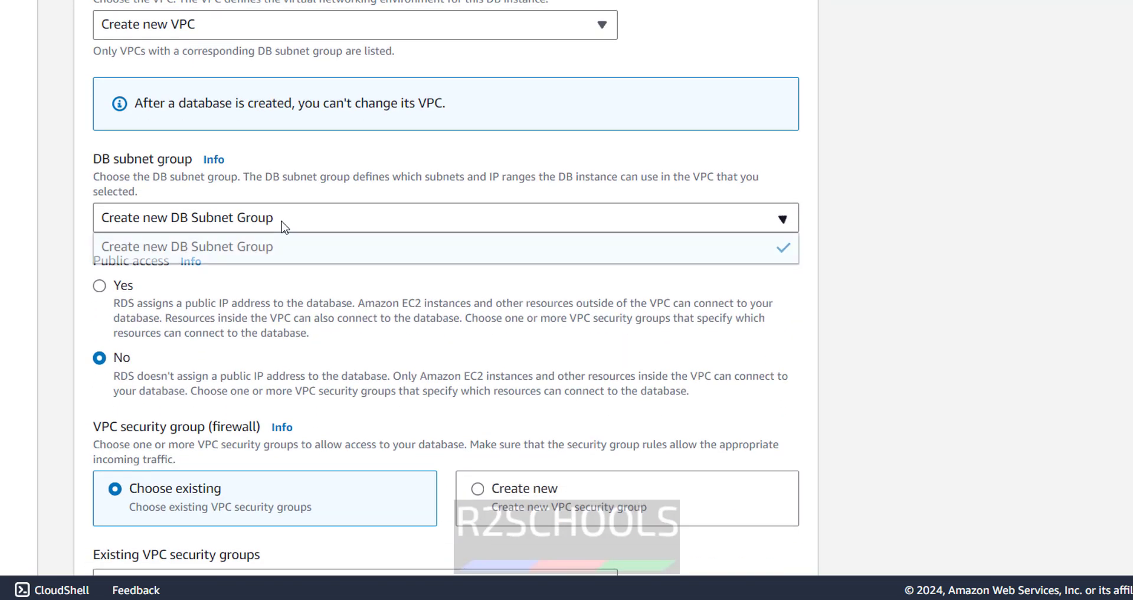
click(283, 225)
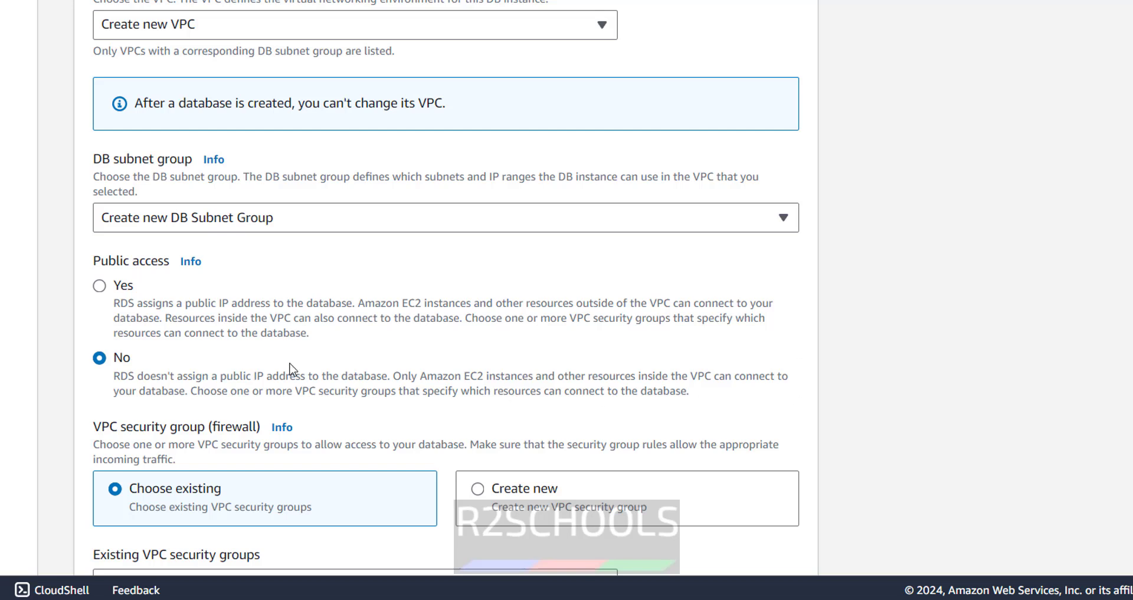
Step: Allow public access to the database and set the Availability Zone to us-east-1a
click(101, 286)
scroll(137, 264, down, 3)
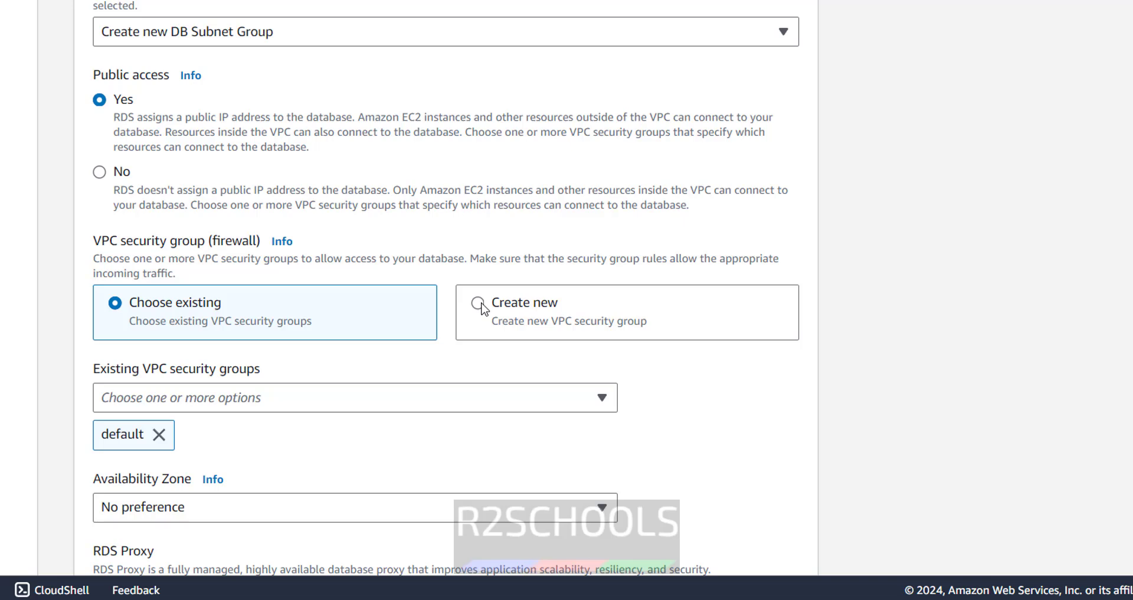
scroll(480, 308, down, 5)
click(197, 239)
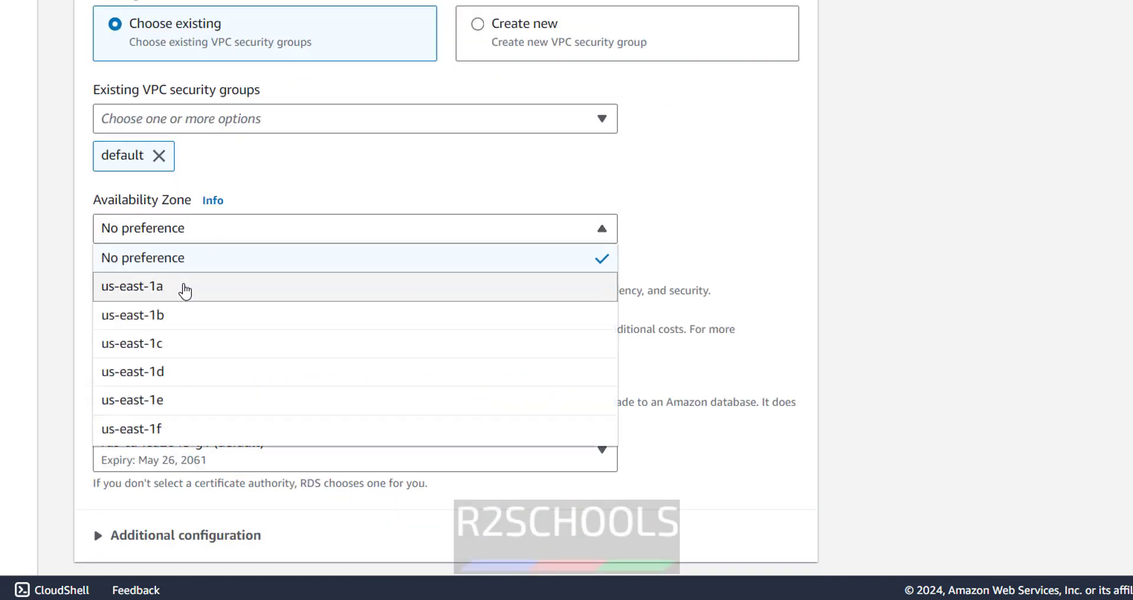
click(186, 290)
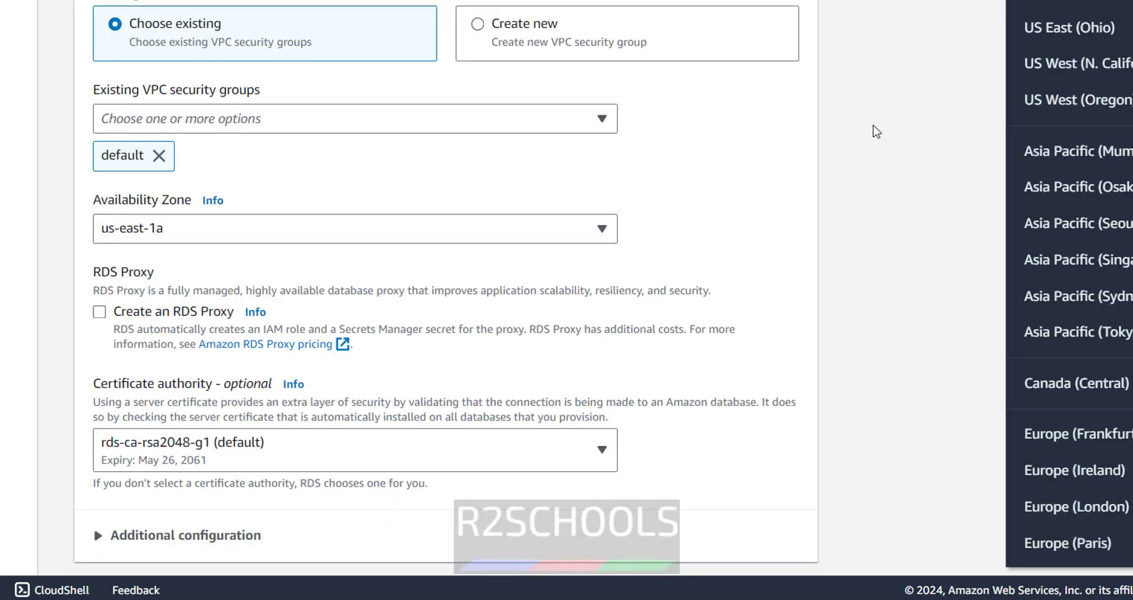
Step: Review the available AWS regions and Availability Zones, keeping us-east-1a as the database's zone
click(876, 132)
click(1010, 80)
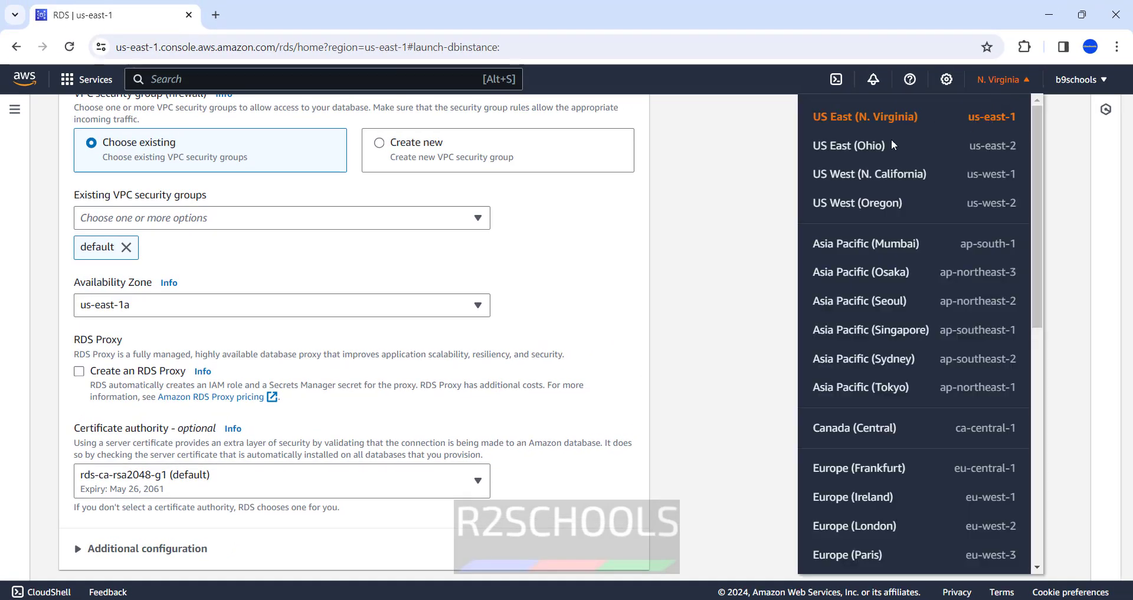
click(354, 304)
click(334, 306)
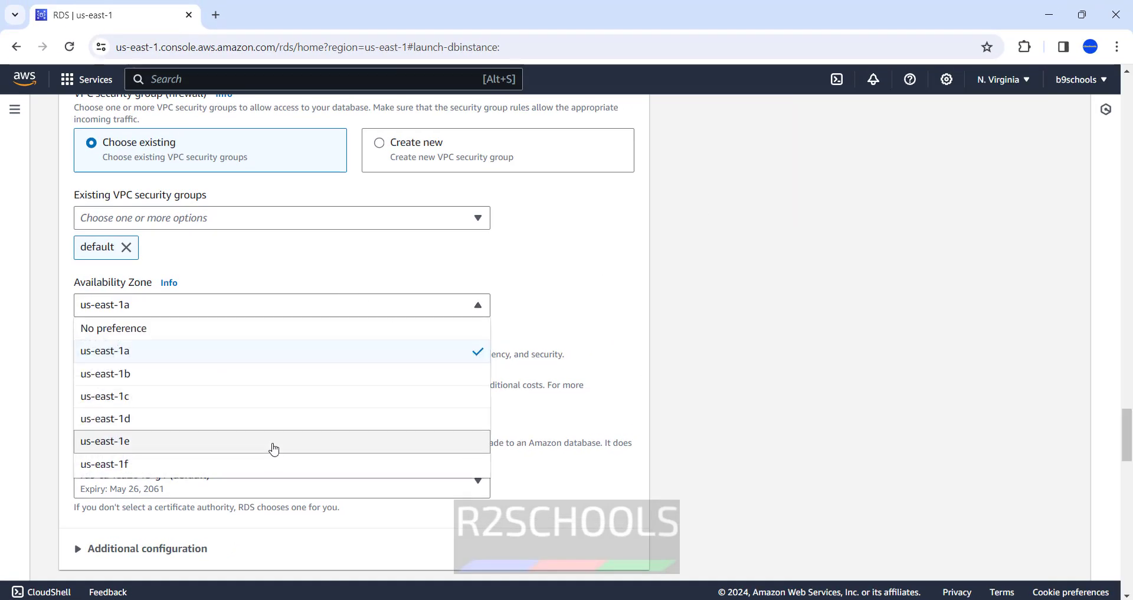
click(261, 351)
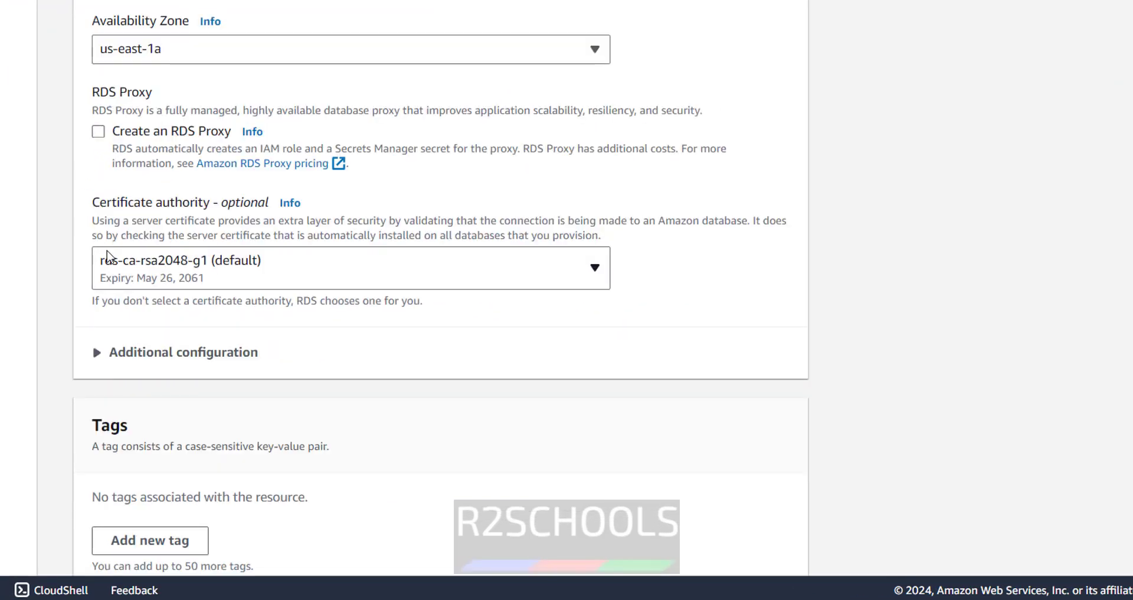
Step: Review the certificate authority and expand the additional connectivity configuration to check the database port
click(212, 274)
click(392, 285)
scroll(855, 266, down, 3)
click(187, 173)
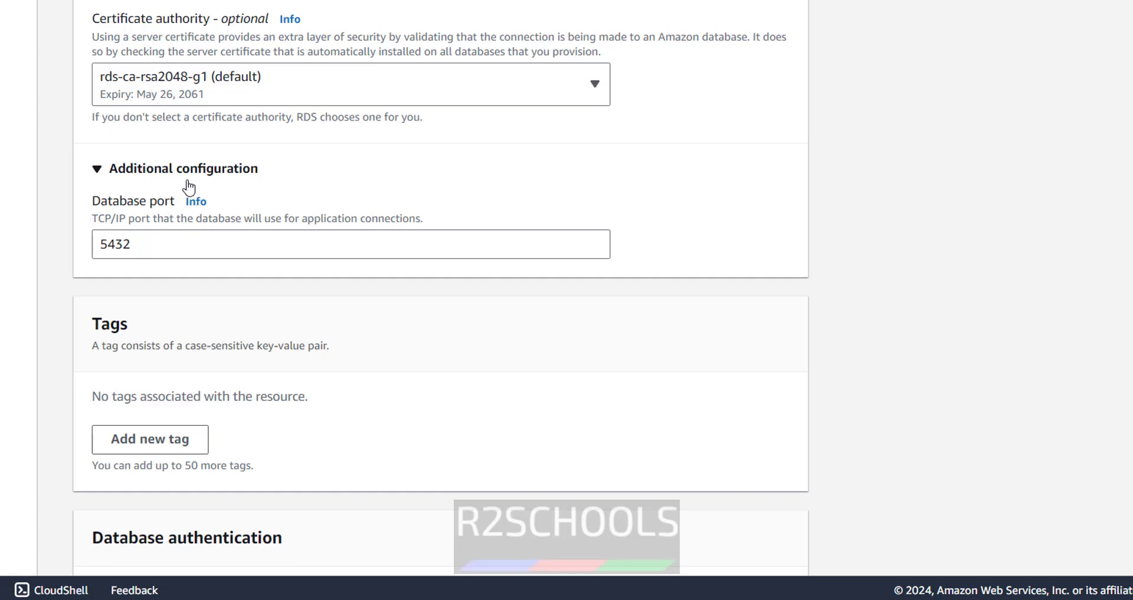
double_click(111, 245)
click(103, 168)
click(104, 168)
Step: Review the tags, database authentication options and Performance Insights monitoring settings
scroll(83, 272, down, 3)
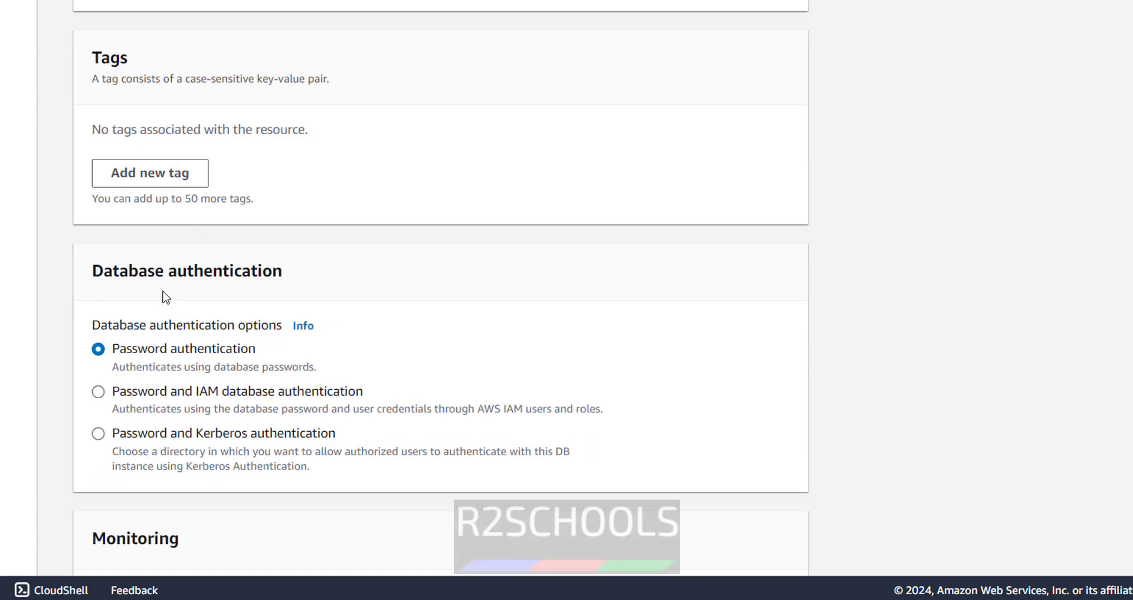
scroll(168, 298, down, 6)
scroll(216, 176, up, 3)
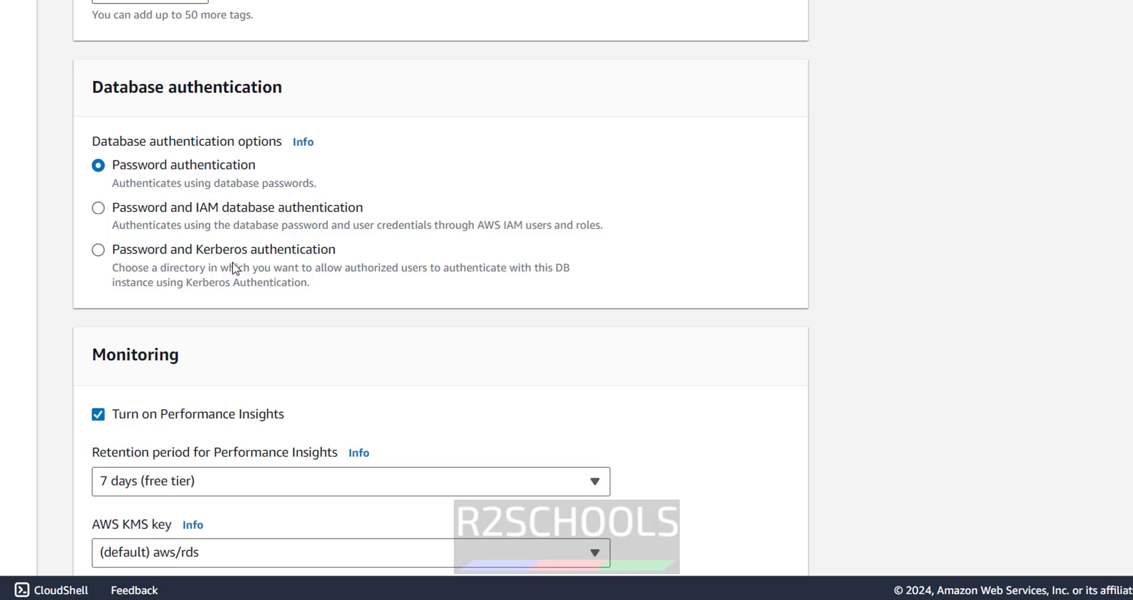
scroll(235, 268, up, 5)
scroll(349, 321, down, 15)
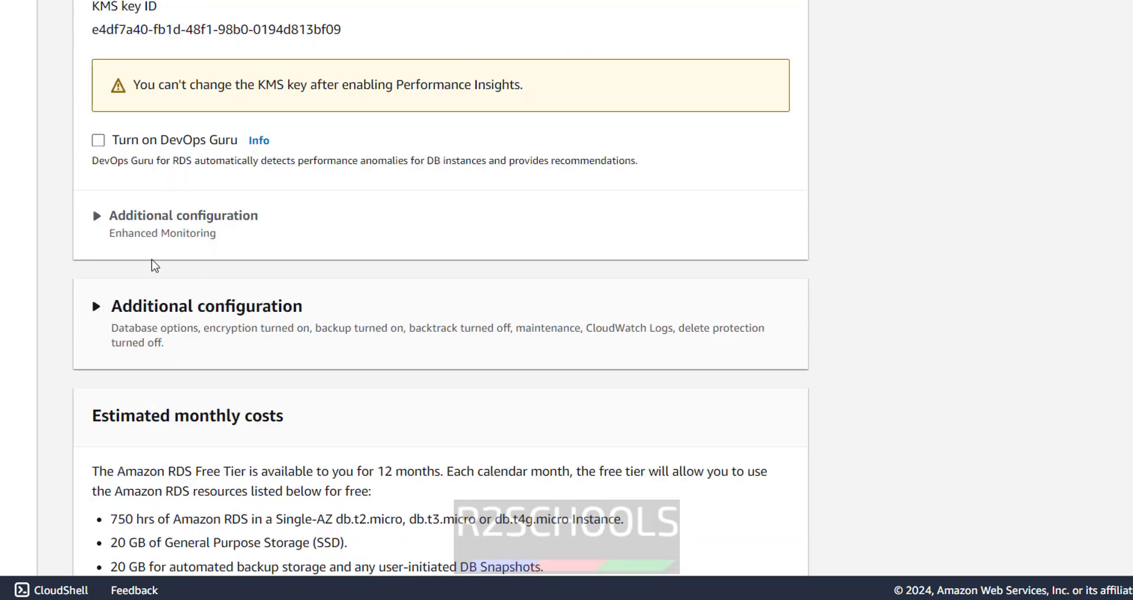
Step: Expand the Enhanced Monitoring and additional configuration sections and review the database options, backup, maintenance, deletion protection and estimated costs
click(148, 216)
scroll(126, 286, down, 2)
click(141, 276)
scroll(142, 282, down, 3)
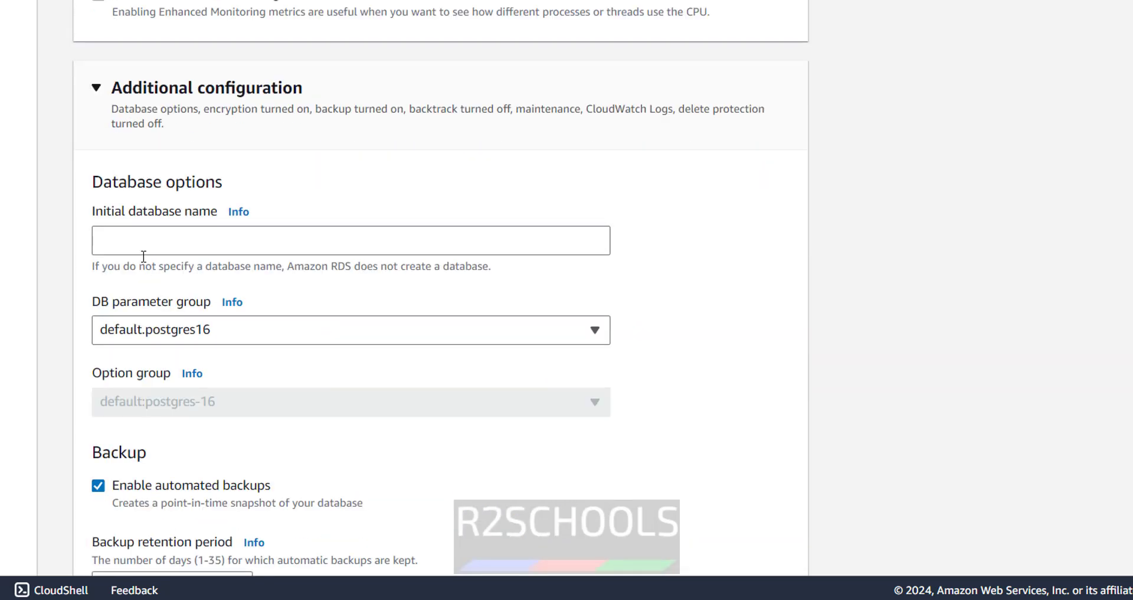
click(136, 248)
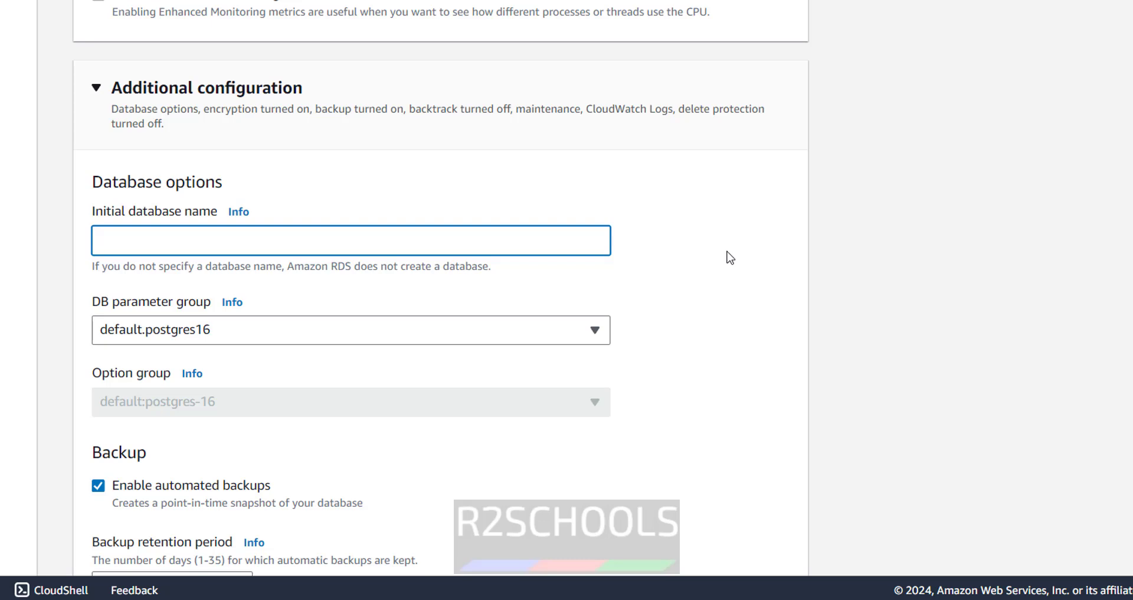
scroll(730, 258, down, 5)
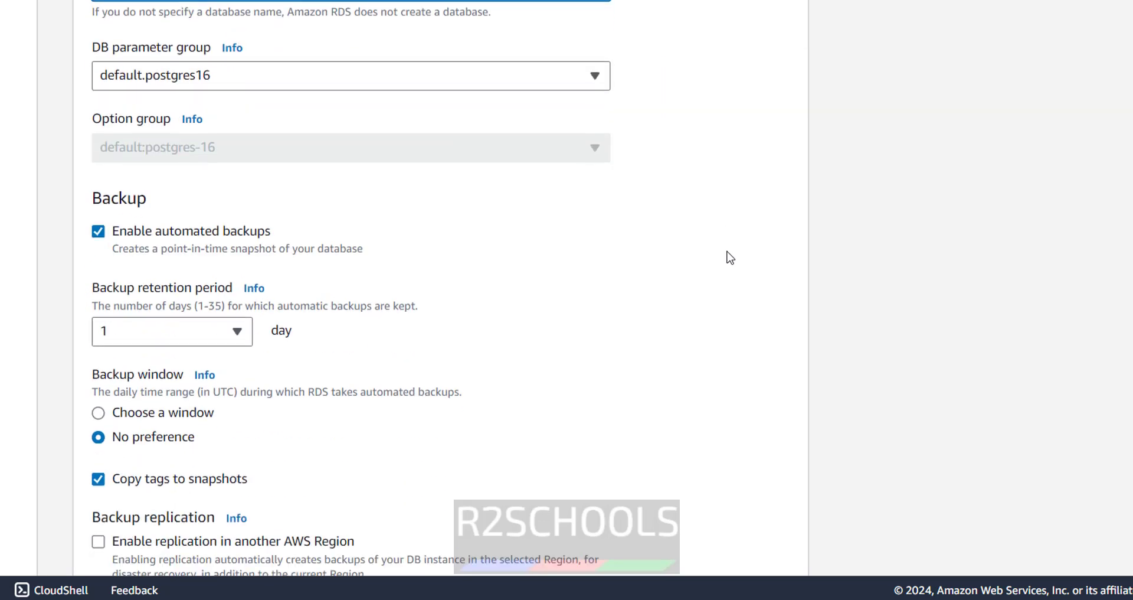
scroll(621, 291, down, 15)
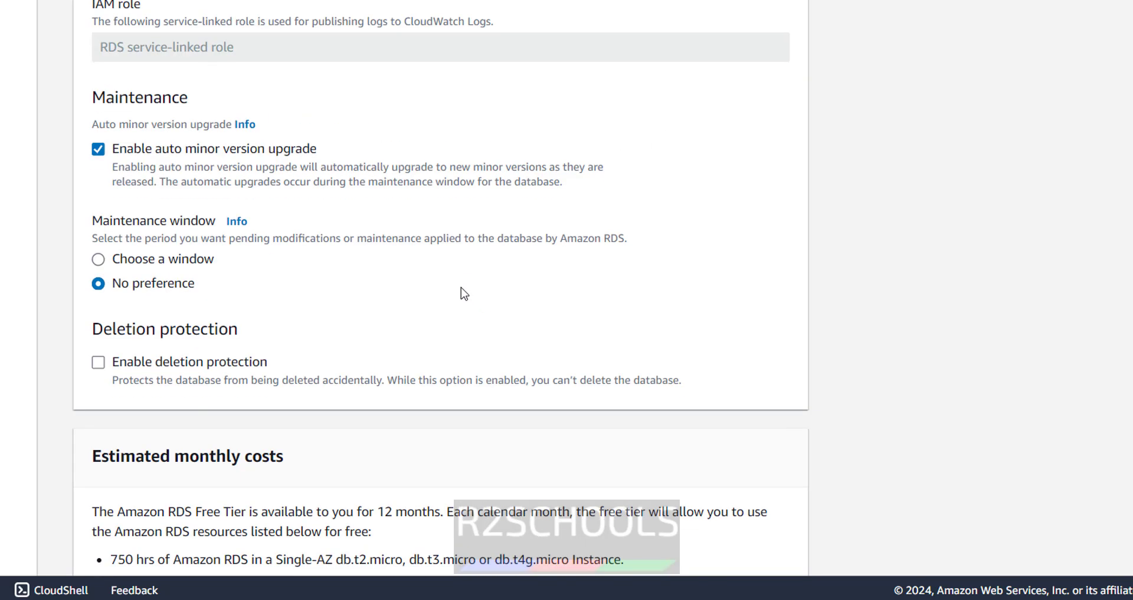
scroll(451, 324, down, 5)
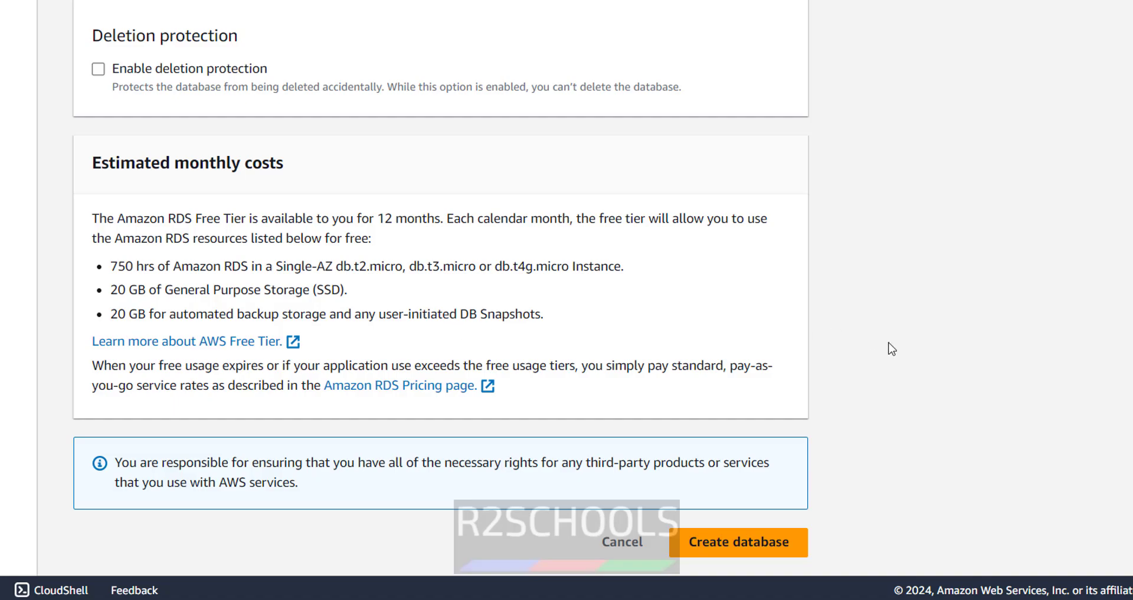
Step: Recheck the whole creation form, including instance identifier, credentials, instance class, storage, public access and monitoring
scroll(469, 381, up, 20)
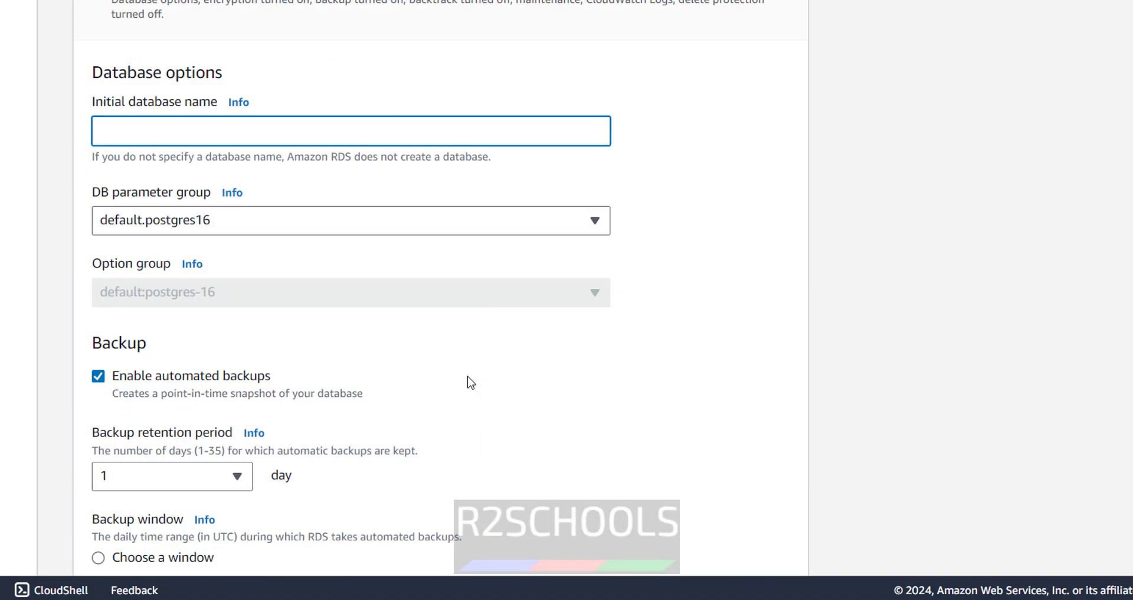
scroll(470, 383, up, 20)
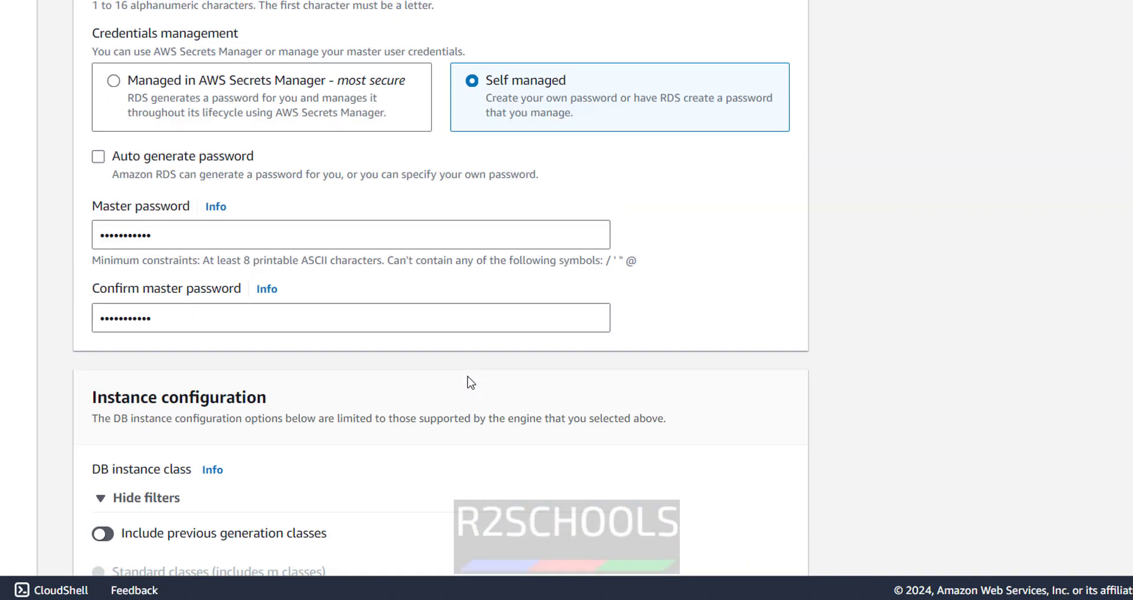
scroll(471, 382, up, 10)
scroll(920, 312, down, 20)
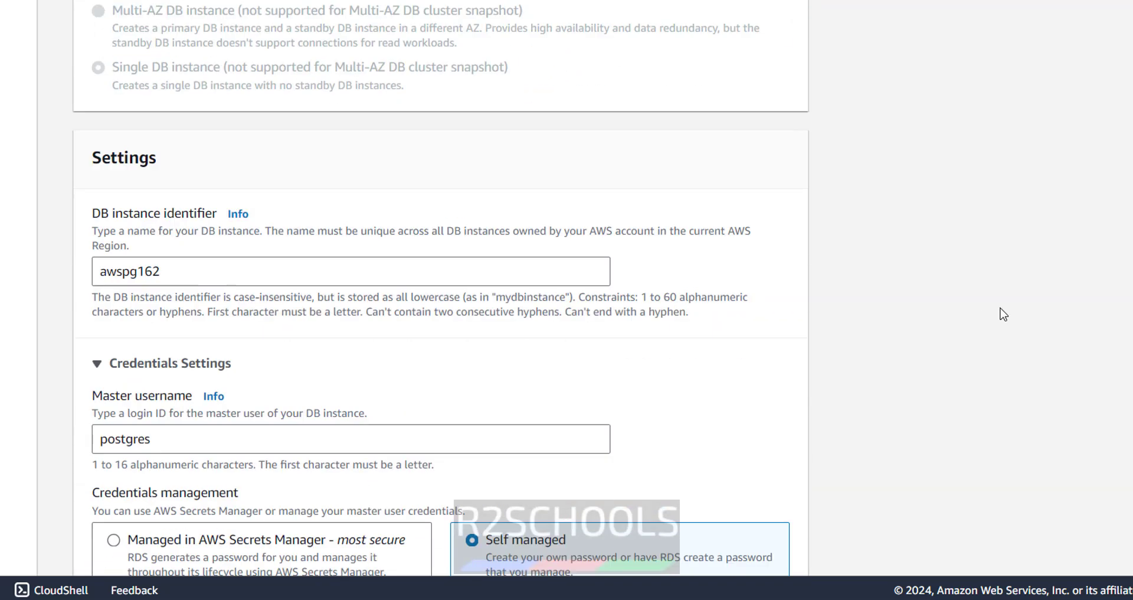
scroll(946, 301, down, 15)
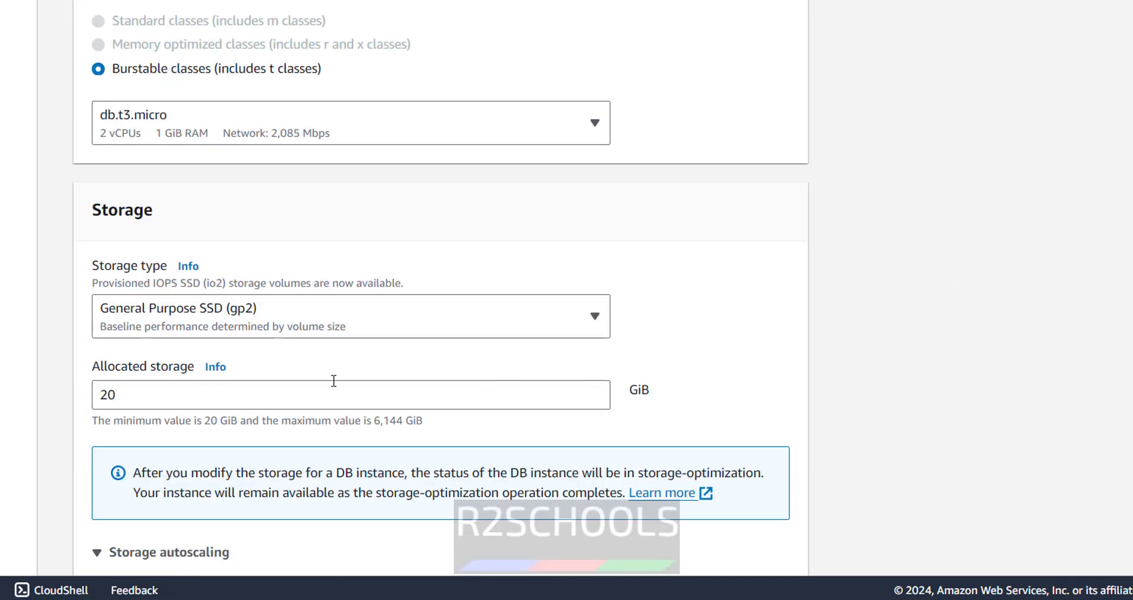
scroll(260, 358, down, 5)
scroll(258, 358, up, 4)
scroll(258, 357, down, 6)
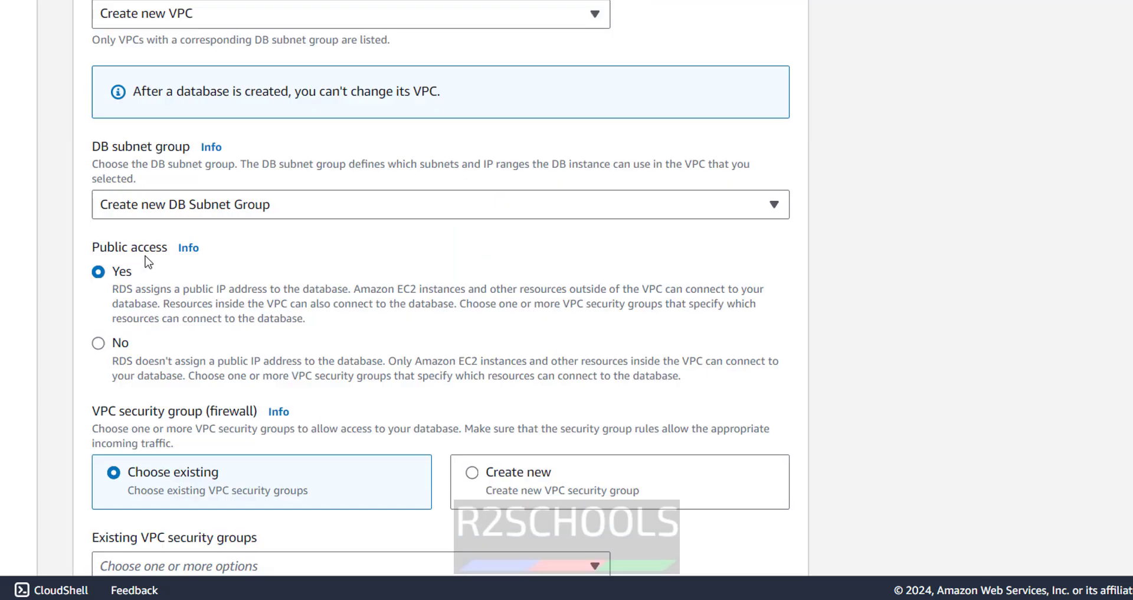
scroll(761, 292, down, 20)
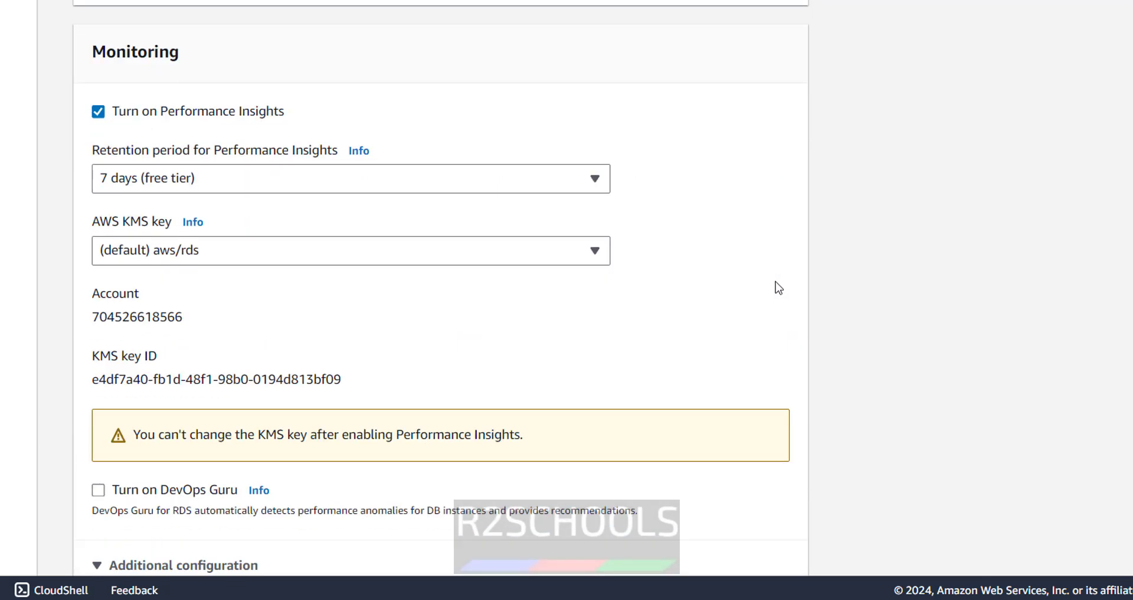
Step: Create the awspg162 database with the configured settings and dismiss the suggested add-ons
scroll(780, 292, down, 15)
click(770, 538)
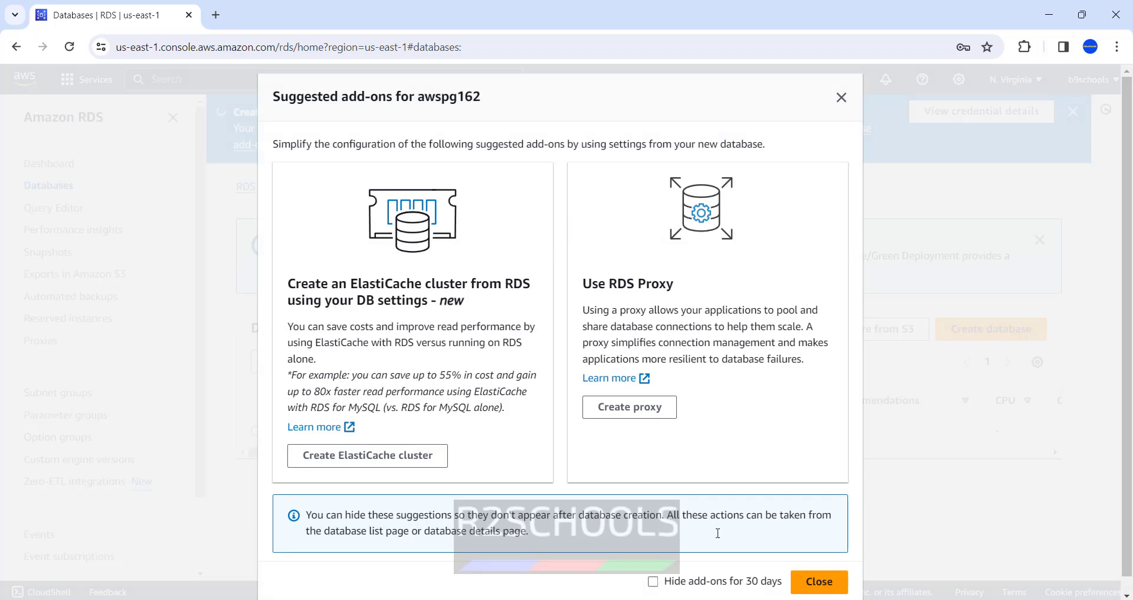
click(813, 585)
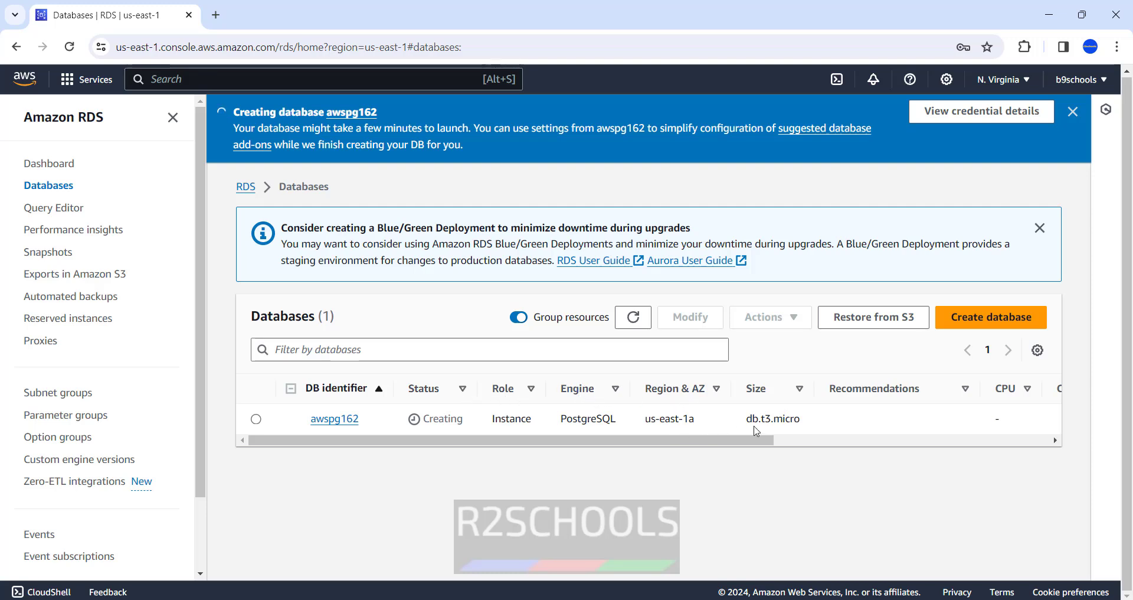
Step: Open the details of the awspg162 database, refresh them and check its connectivity and security information
drag(756, 440, 327, 473)
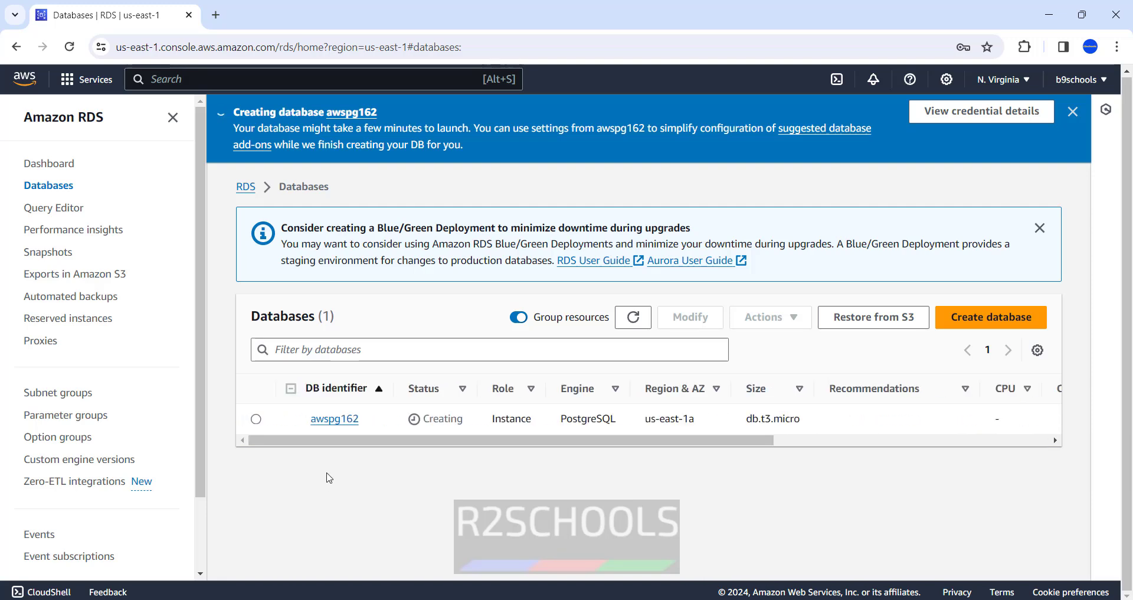
click(334, 419)
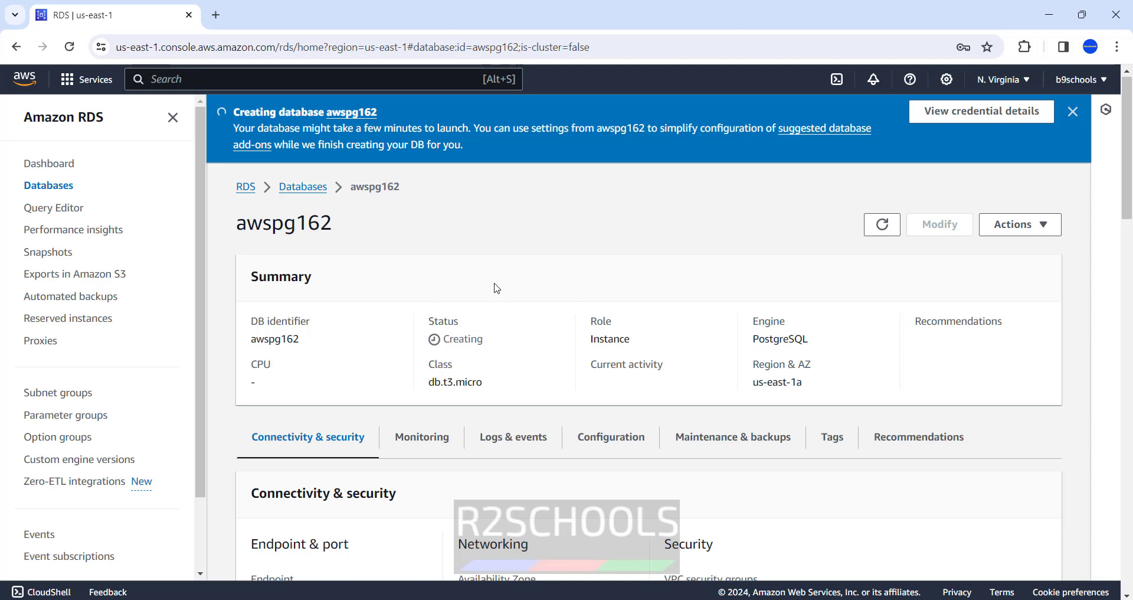
click(883, 231)
scroll(267, 433, down, 2)
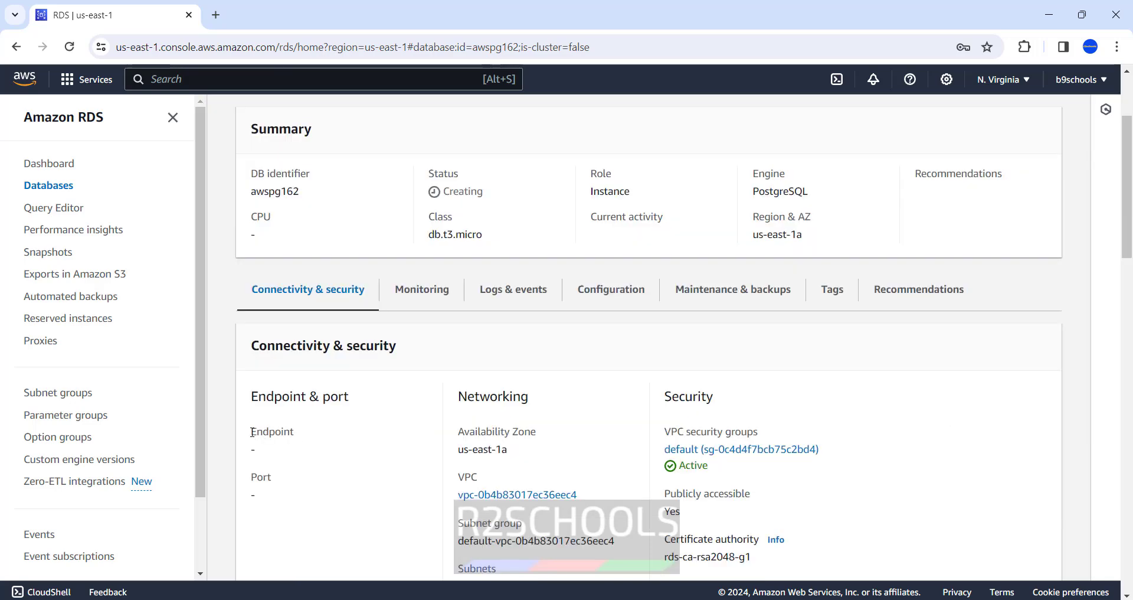
drag(253, 433, 291, 511)
scroll(395, 480, down, 5)
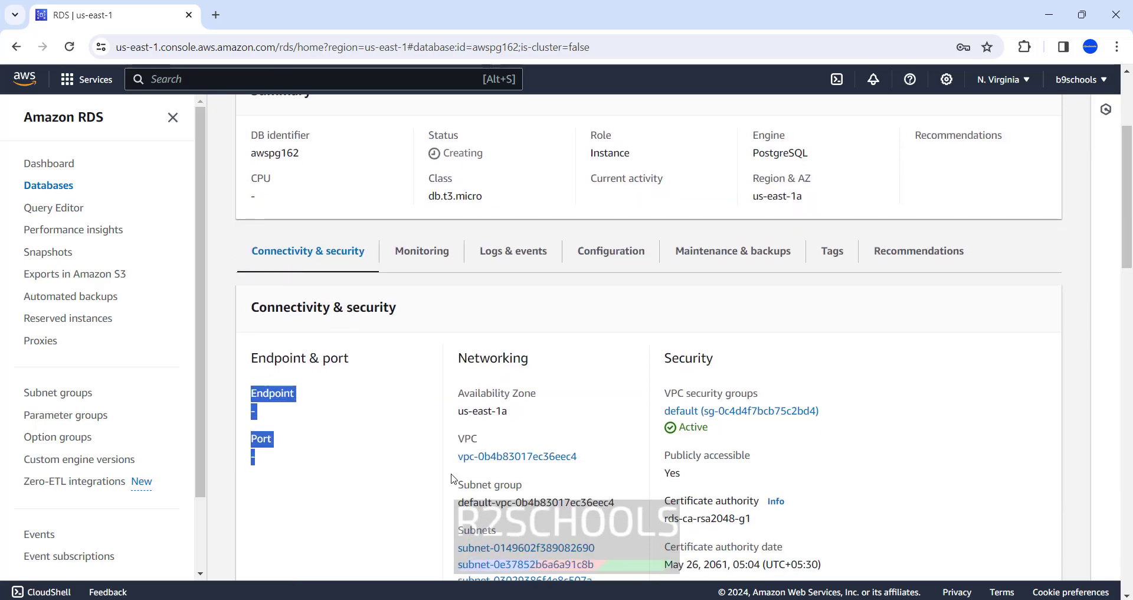
scroll(867, 392, up, 5)
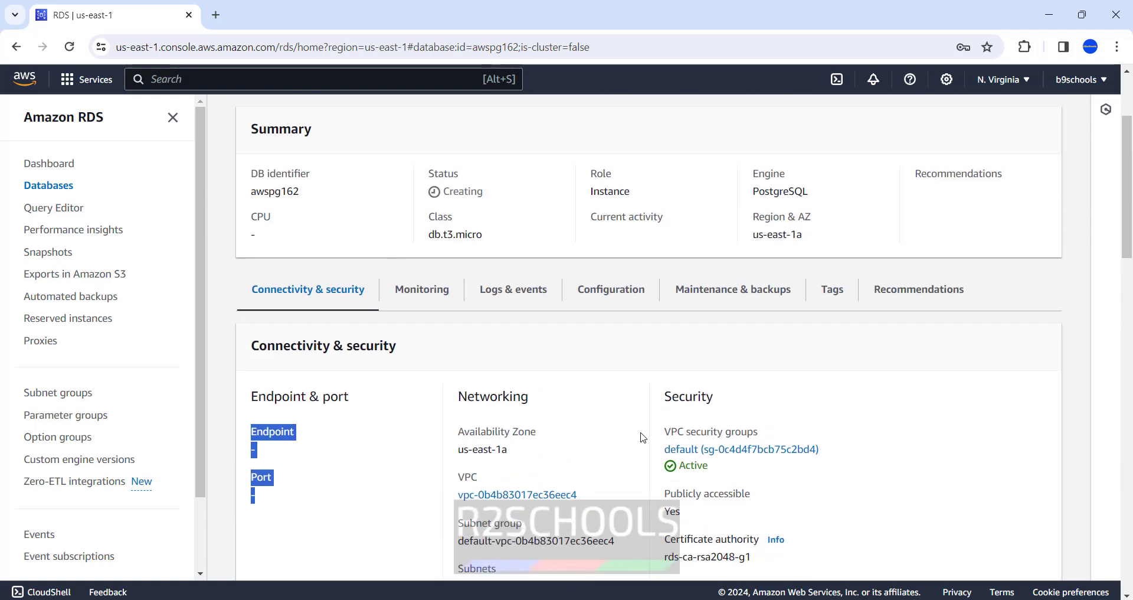
scroll(356, 420, up, 4)
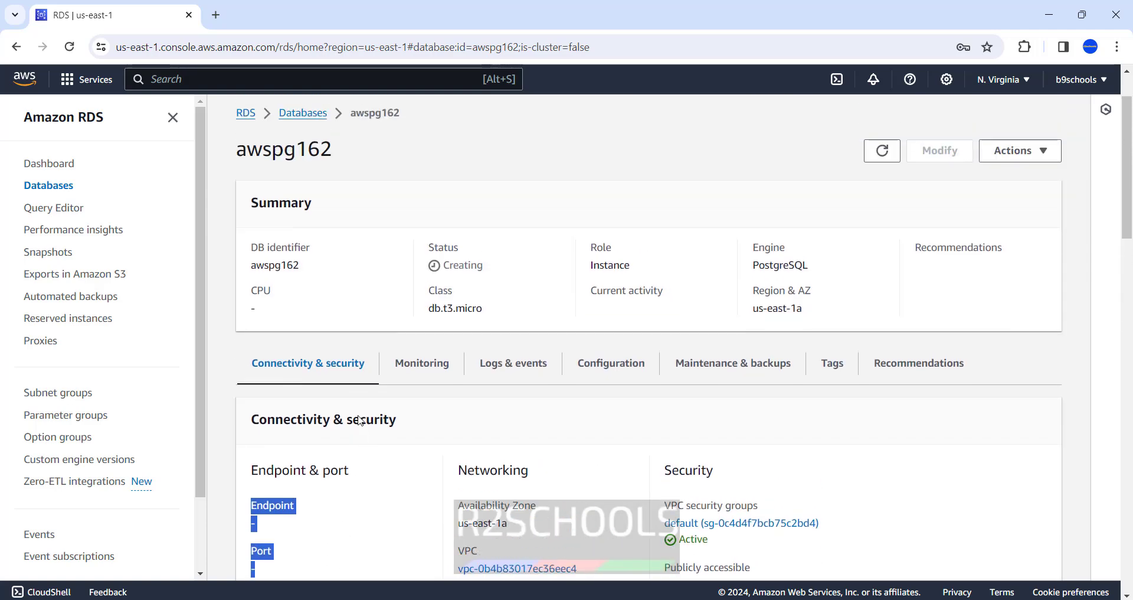
Step: Refresh the awspg162 details again and check the instance's status, endpoint and port
click(882, 225)
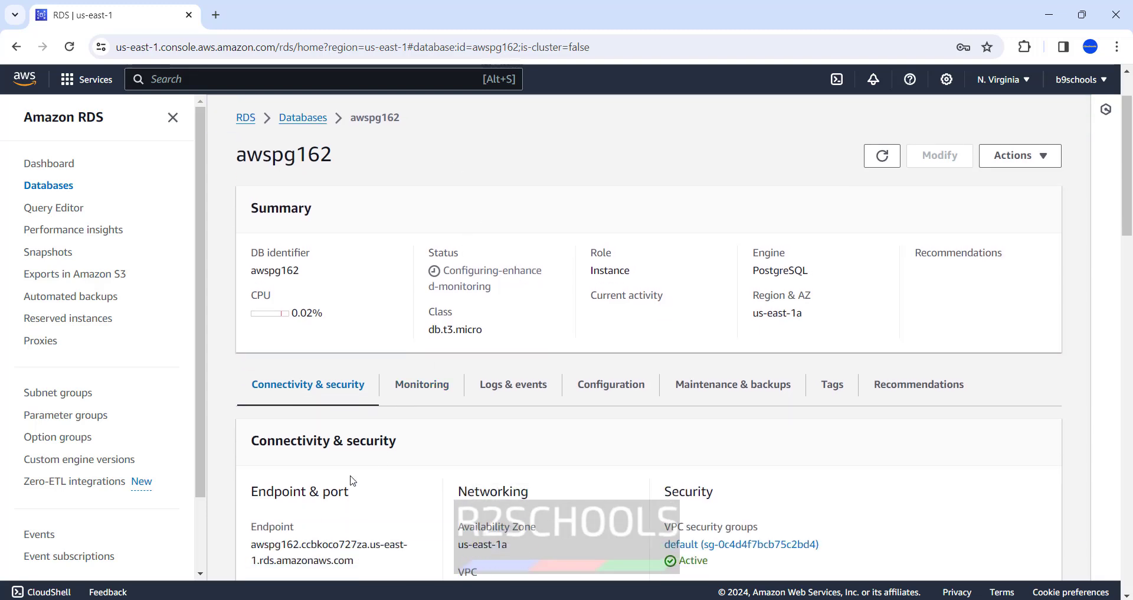
scroll(281, 484, down, 1)
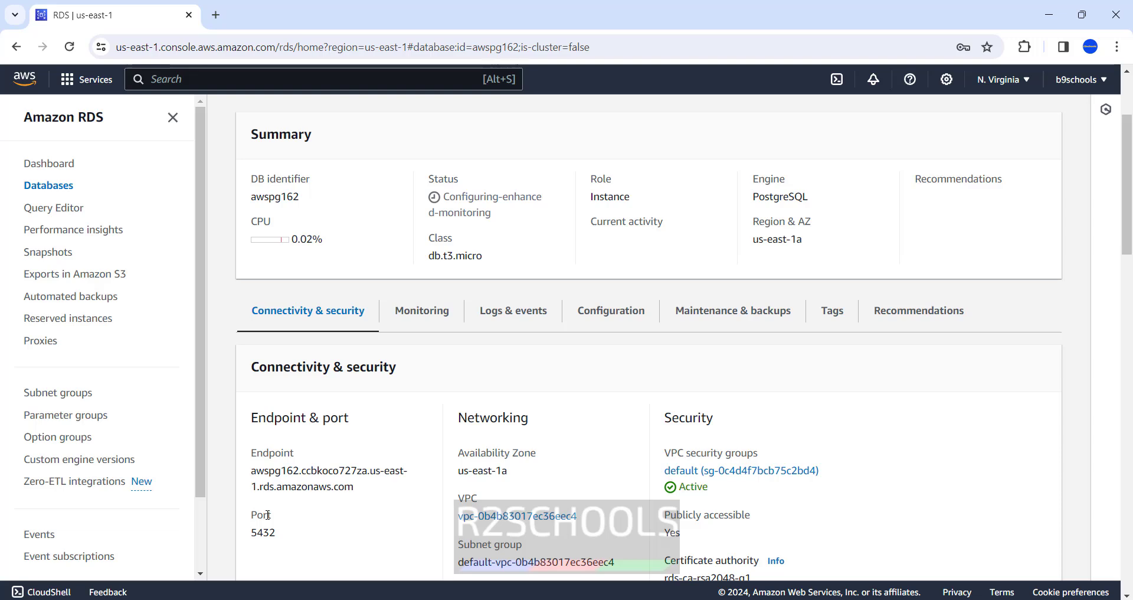
triple_click(462, 480)
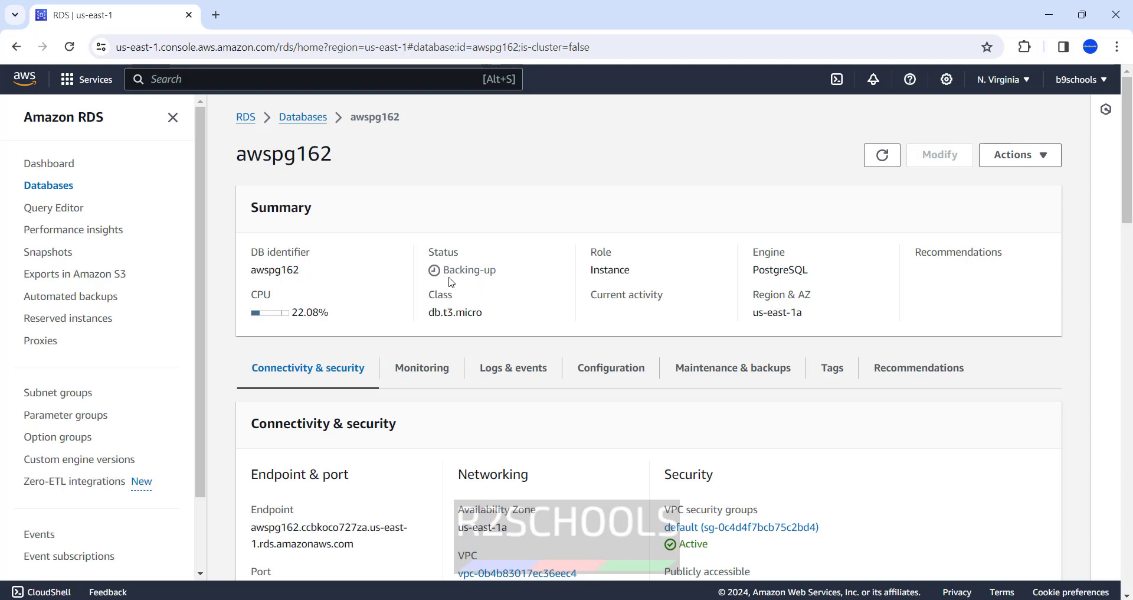
click(881, 155)
Step: Copy the endpoint address of awspg162 from its connectivity details
drag(367, 544, 257, 529)
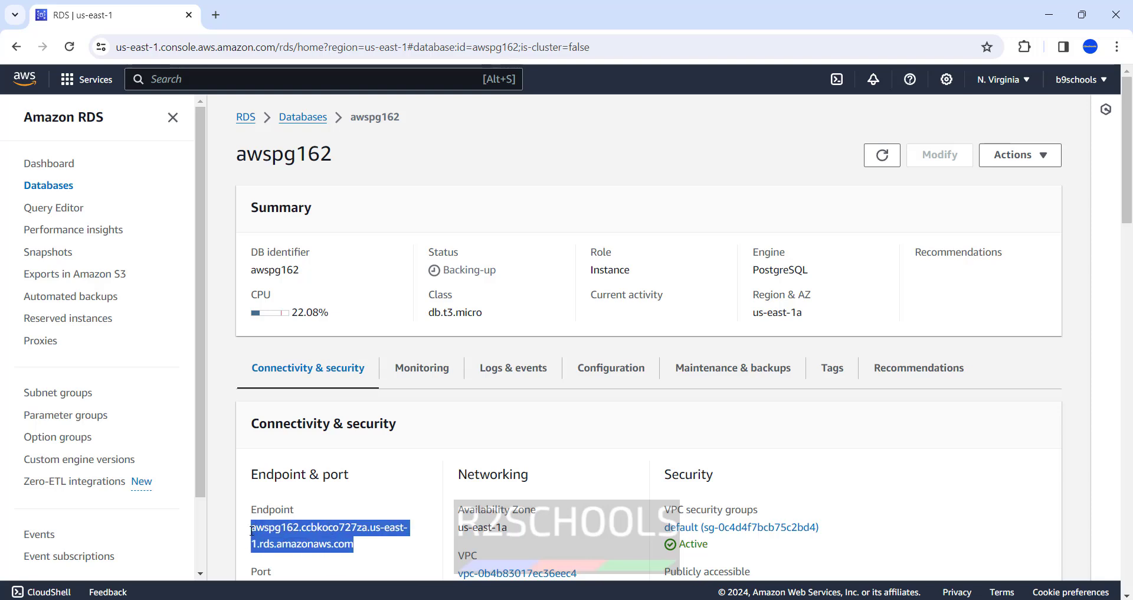
right_click(272, 540)
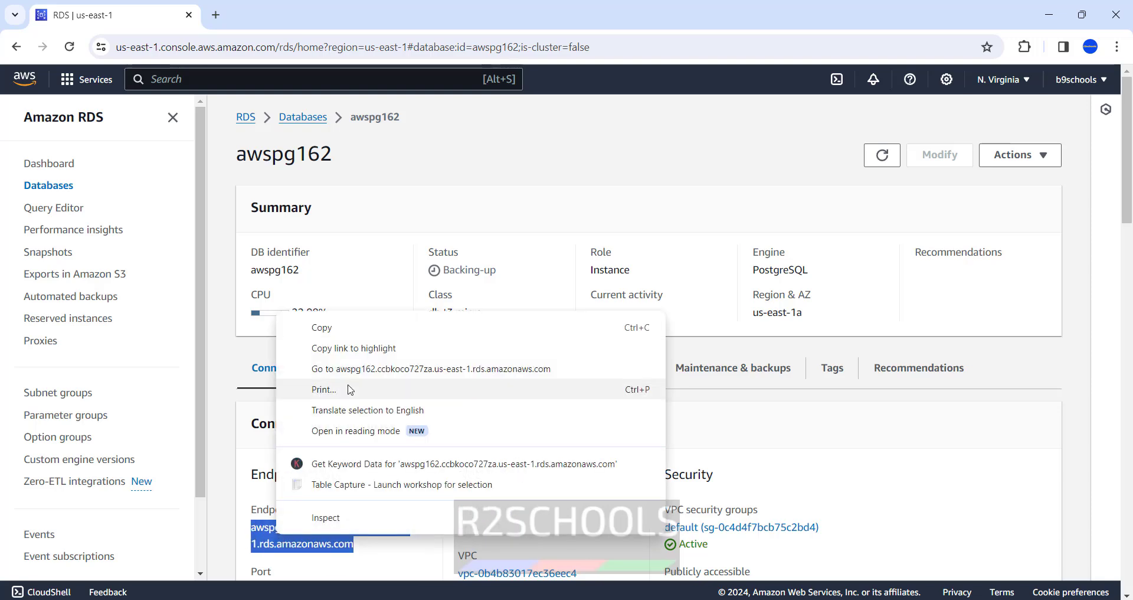
click(348, 325)
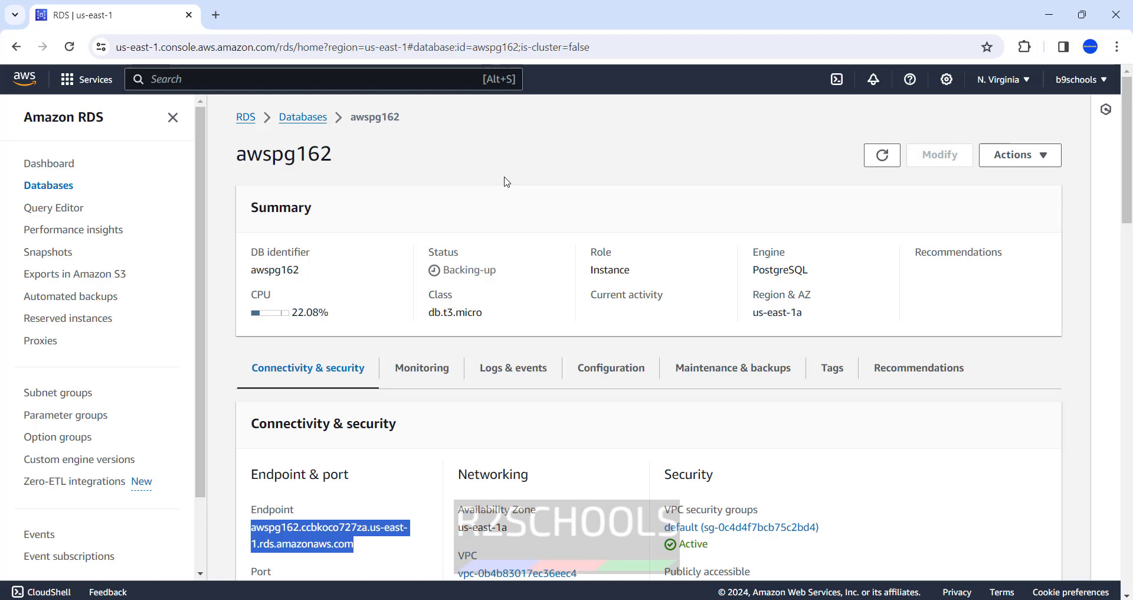
Step: Search the computer for pgAdmin and launch pgAdmin 4
key(super)
text(pgadmi)
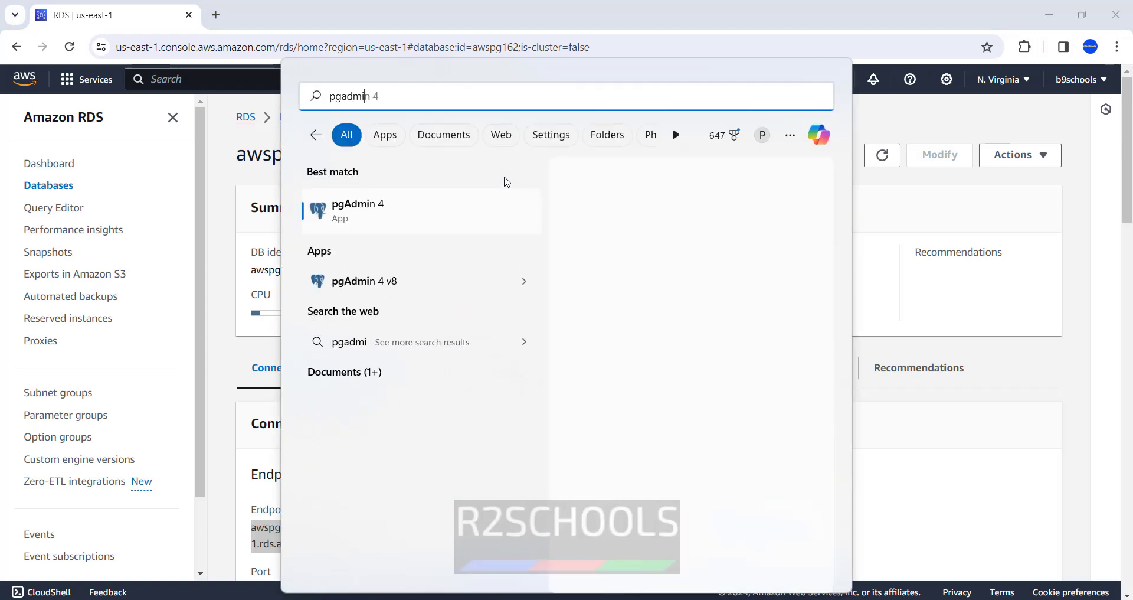
text(n)
click(411, 216)
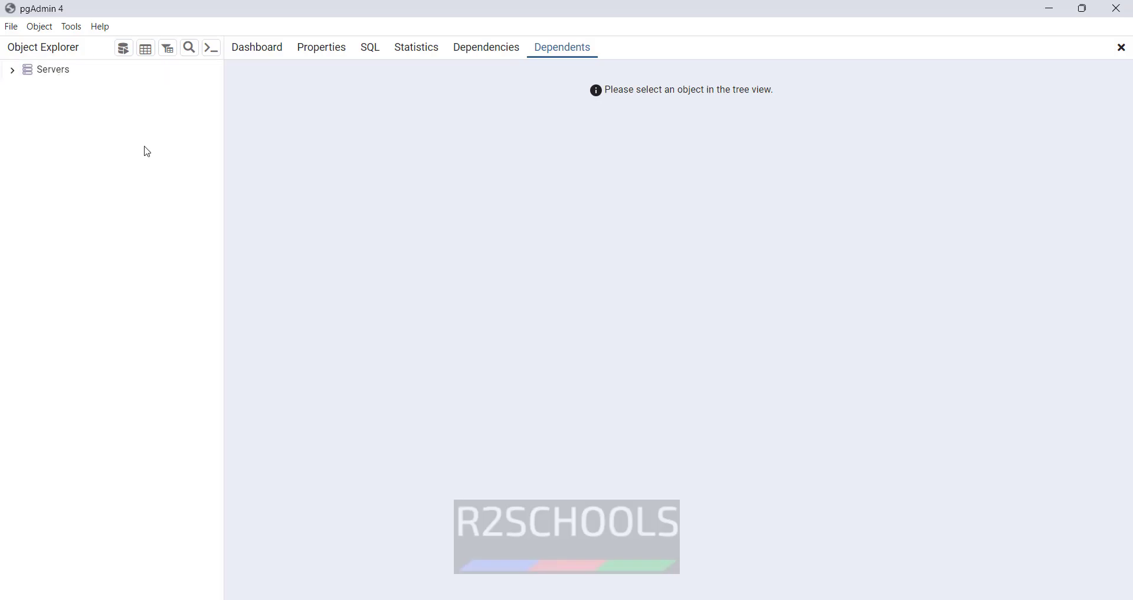
Step: Start registering a new server in the Servers group and name it awspg16rds
right_click(43, 71)
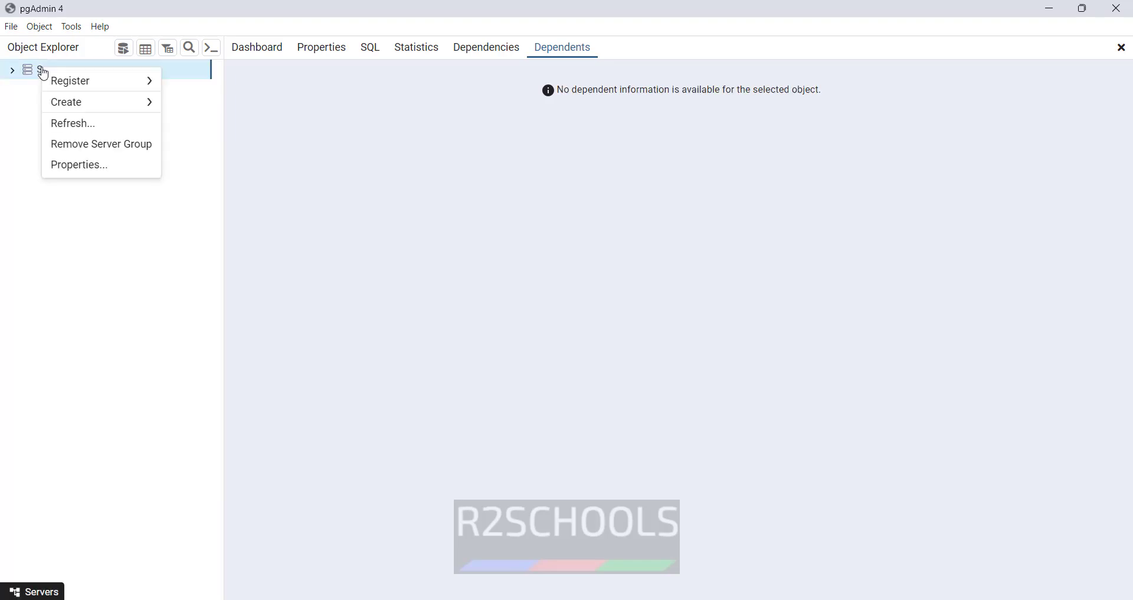
mouse_move(53, 80)
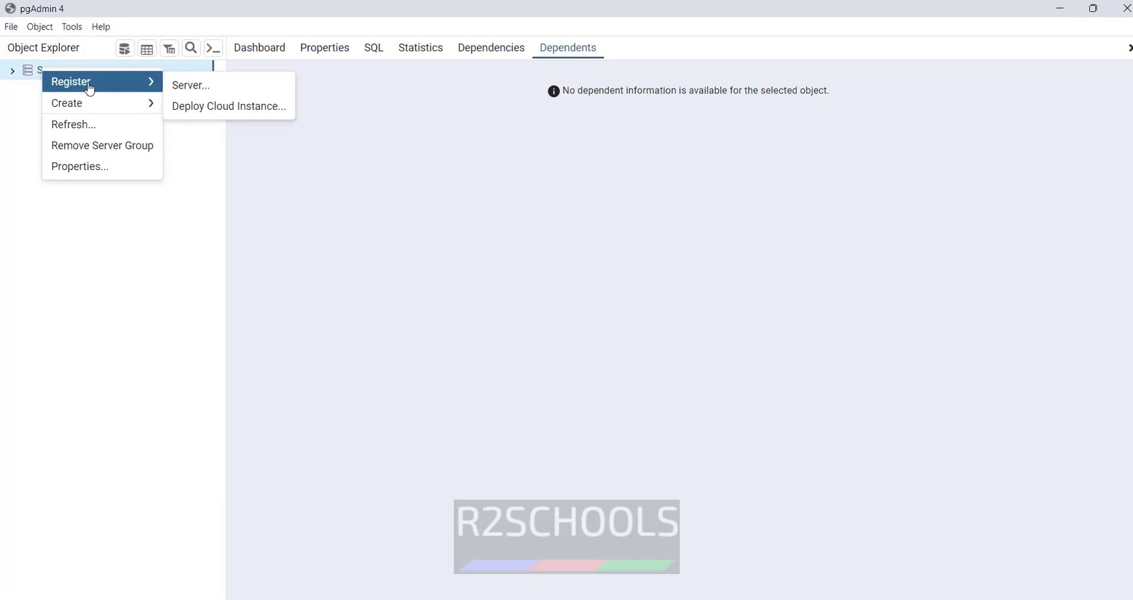
click(202, 87)
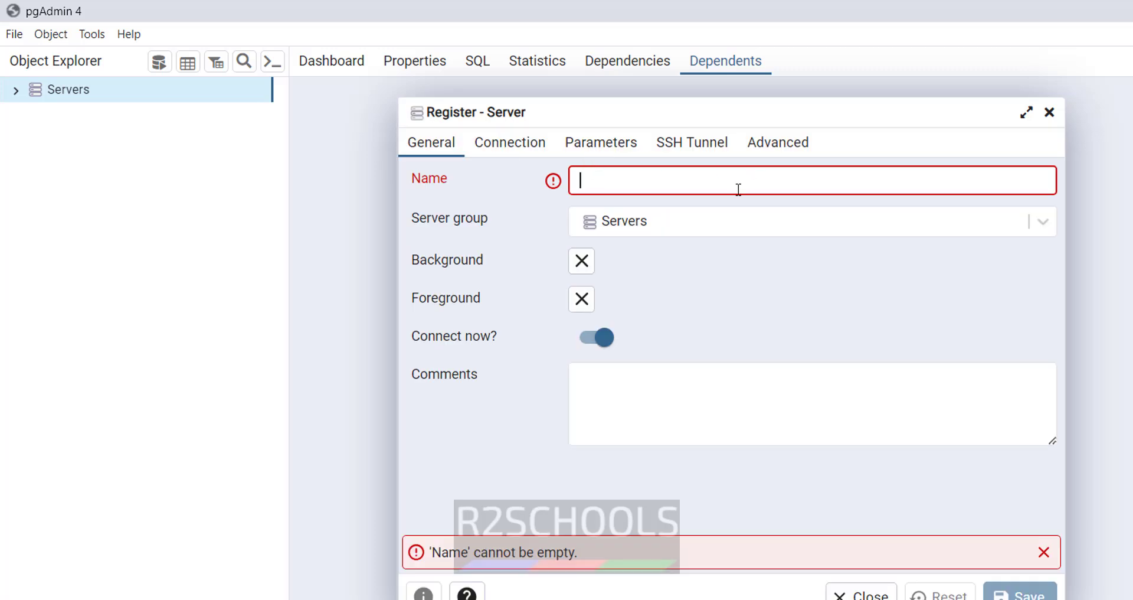
text(aws)
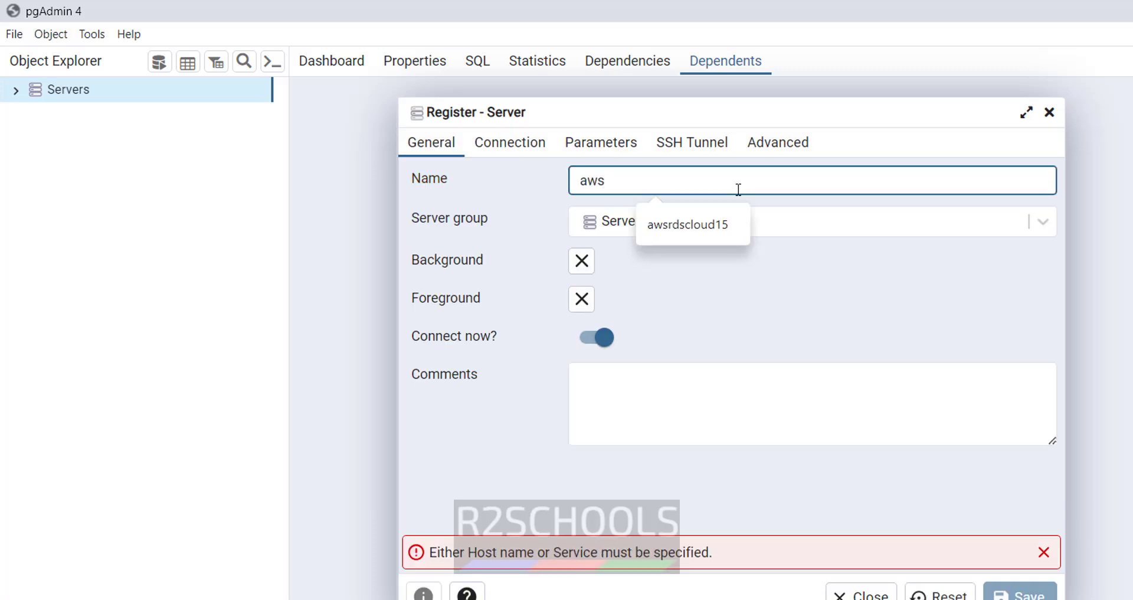
text(p)
key(BackSpace)
text(pg1)
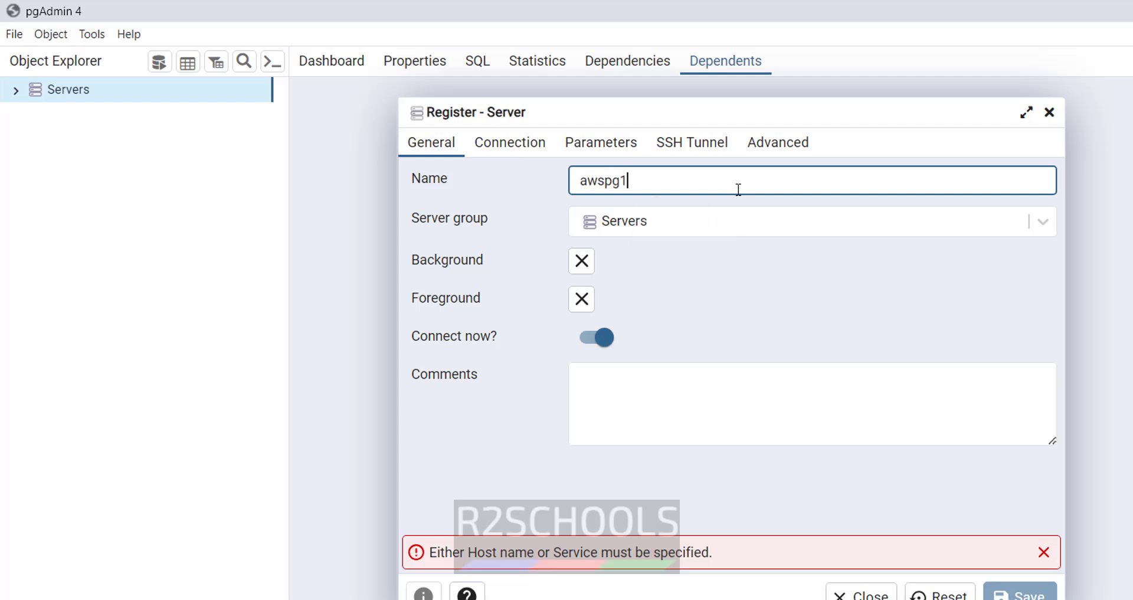
text(6rds)
Step: Copy the awspg162 endpoint from the RDS console and enter it as the host name in the server registration's connection settings
click(513, 149)
key(alt+Tab)
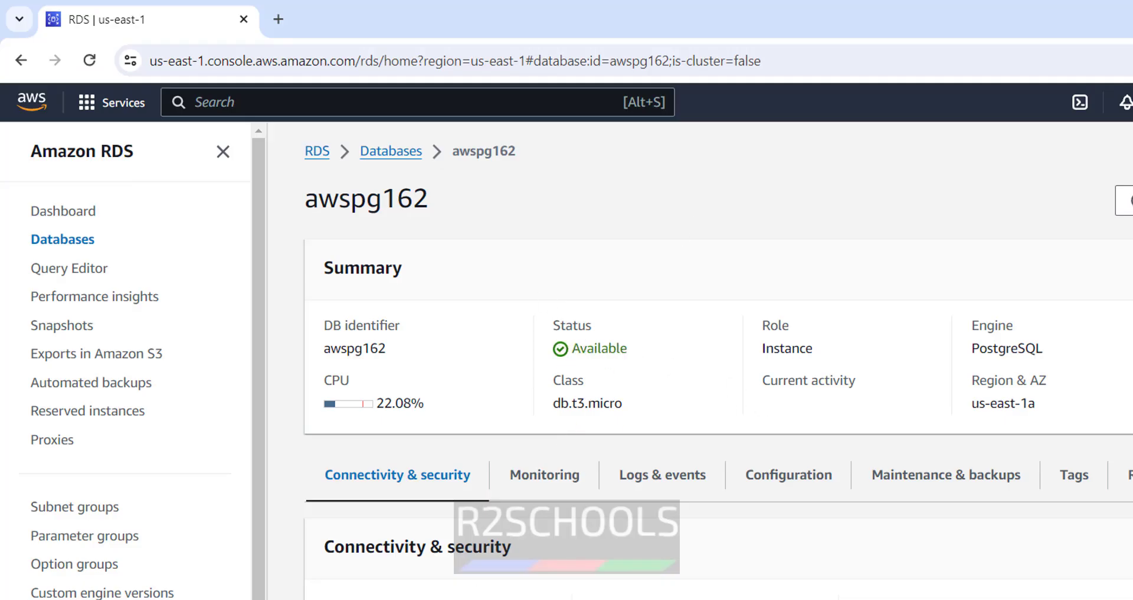
drag(388, 592, 274, 574)
key(ctrl+c)
right_click(293, 562)
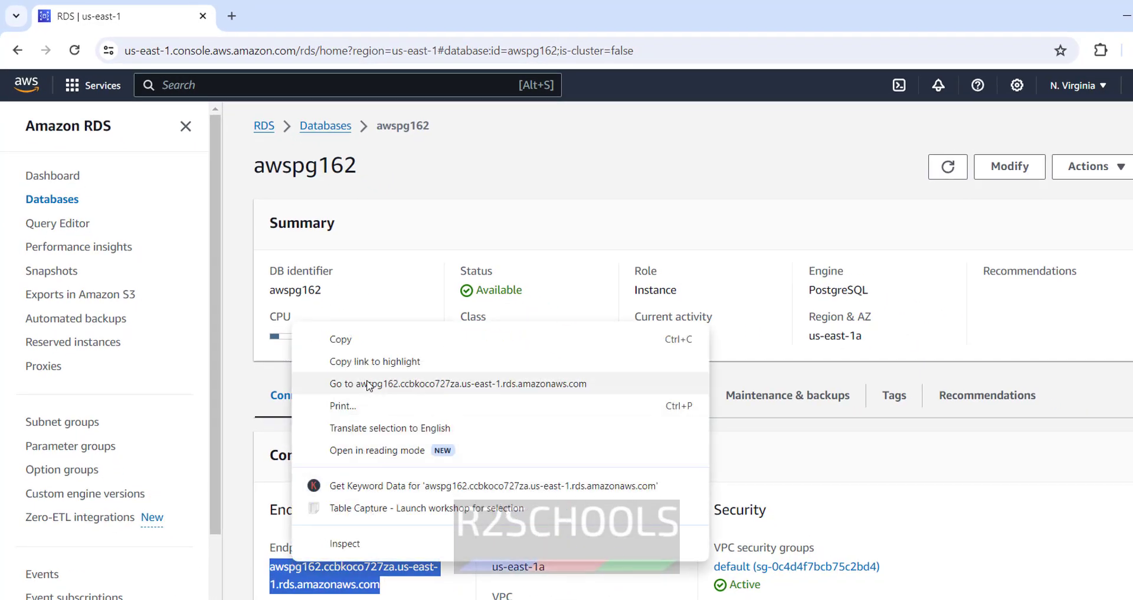
click(371, 340)
key(alt+Tab)
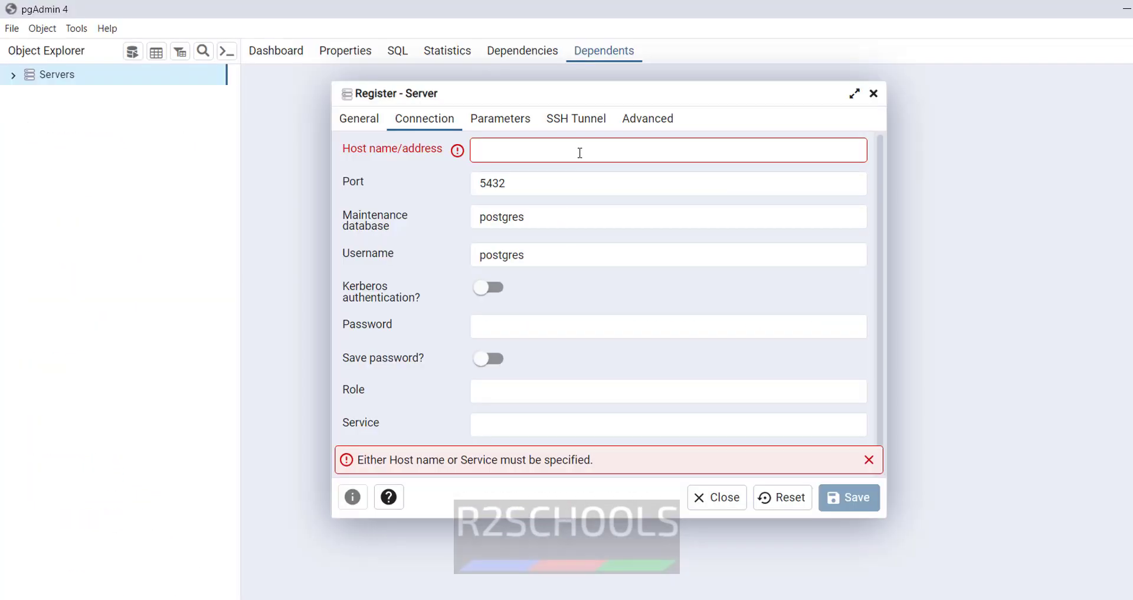
click(580, 153)
key(ctrl+v)
key(Tab)
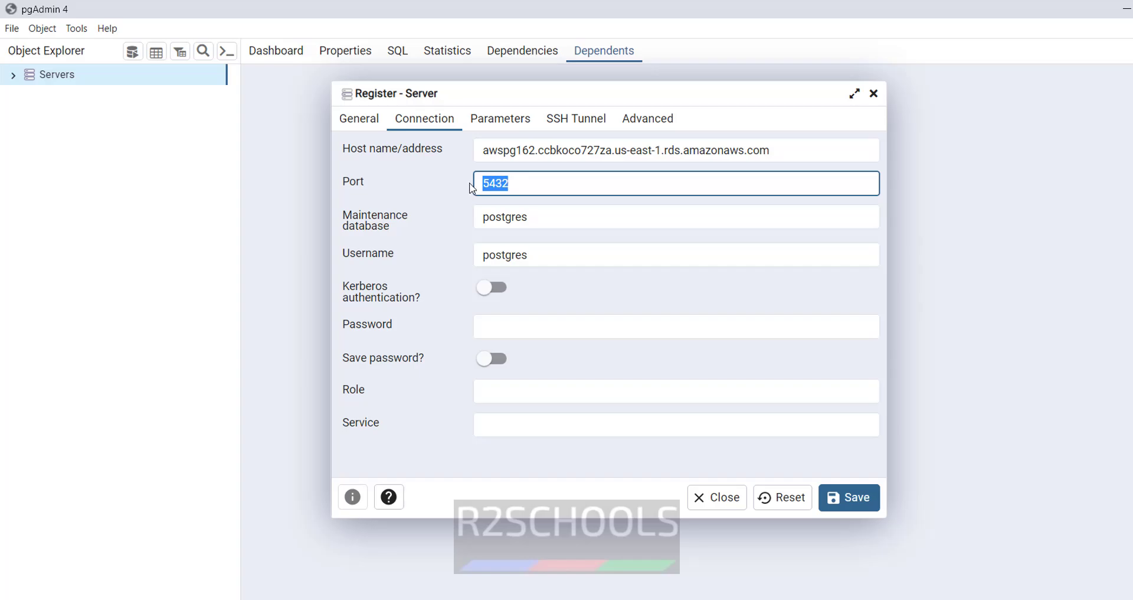
Step: Check the awspg162 port in the RDS connectivity details against the port in the pgAdmin server registration
key(alt+Tab)
scroll(567, 355, down, 2)
drag(302, 474, 272, 481)
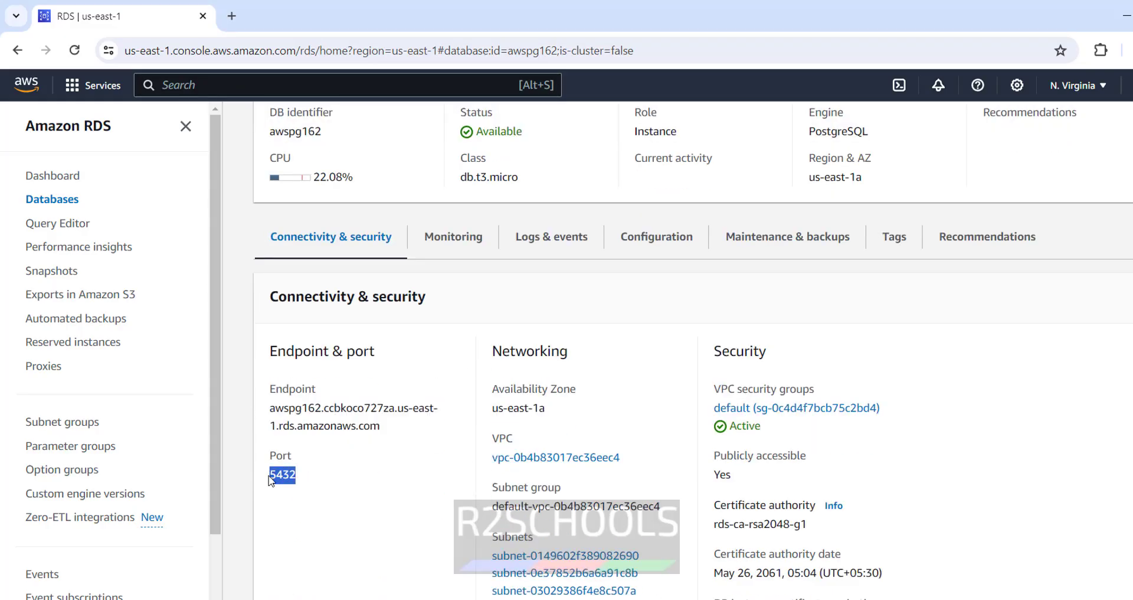
click(389, 481)
scroll(386, 478, up, 2)
key(alt+Tab)
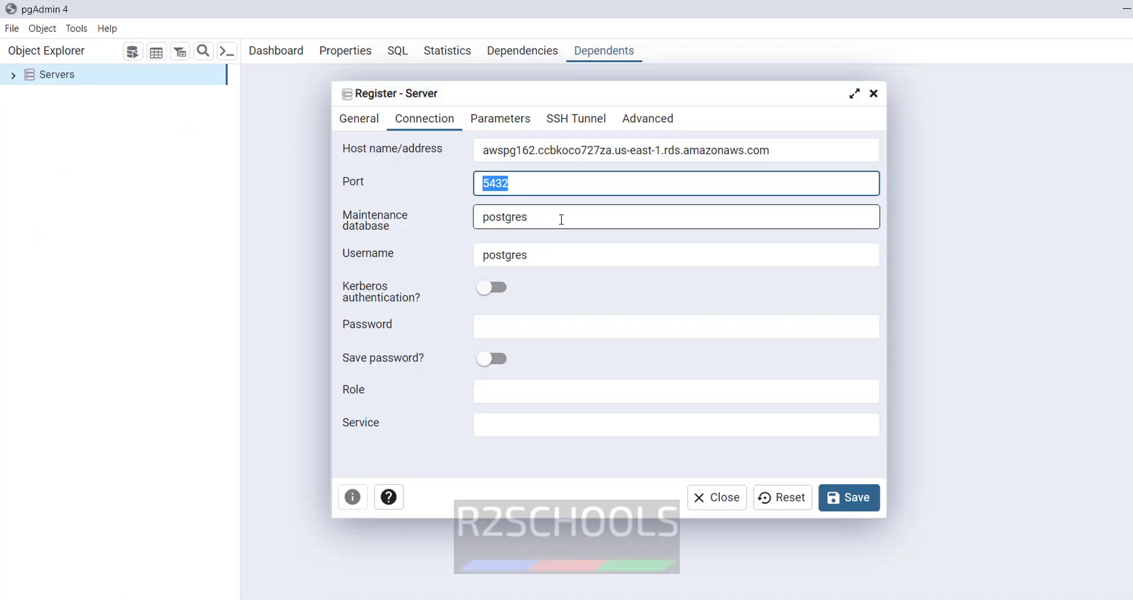
Step: Keep the postgres maintenance database and username, enter the database password, and save the server registration
key(Tab)
key(Tab)
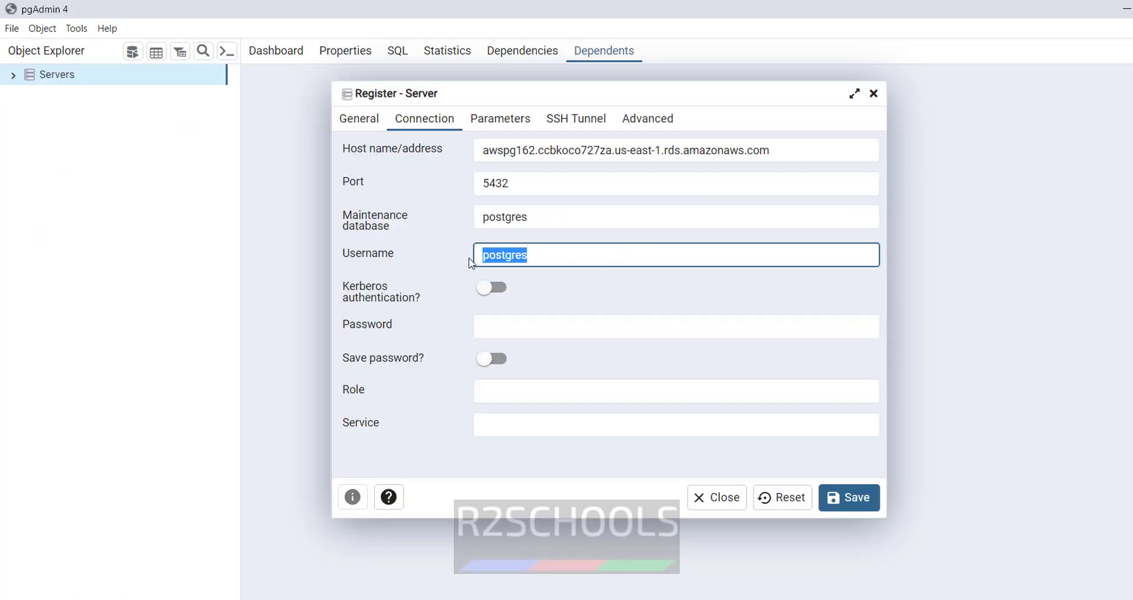
click(537, 329)
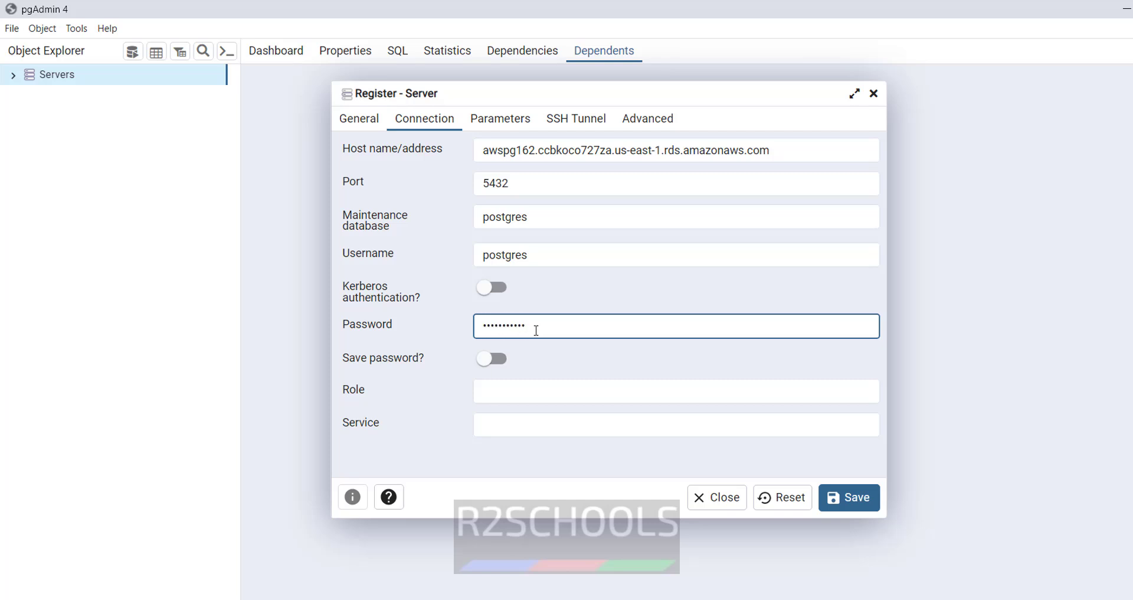
click(862, 496)
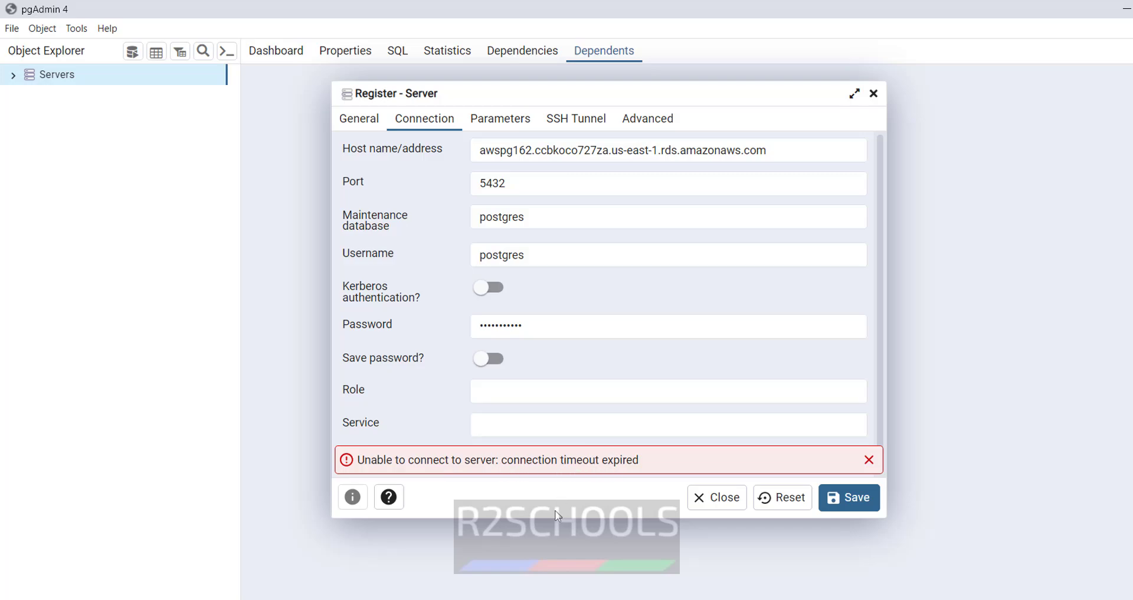
key(alt+Tab)
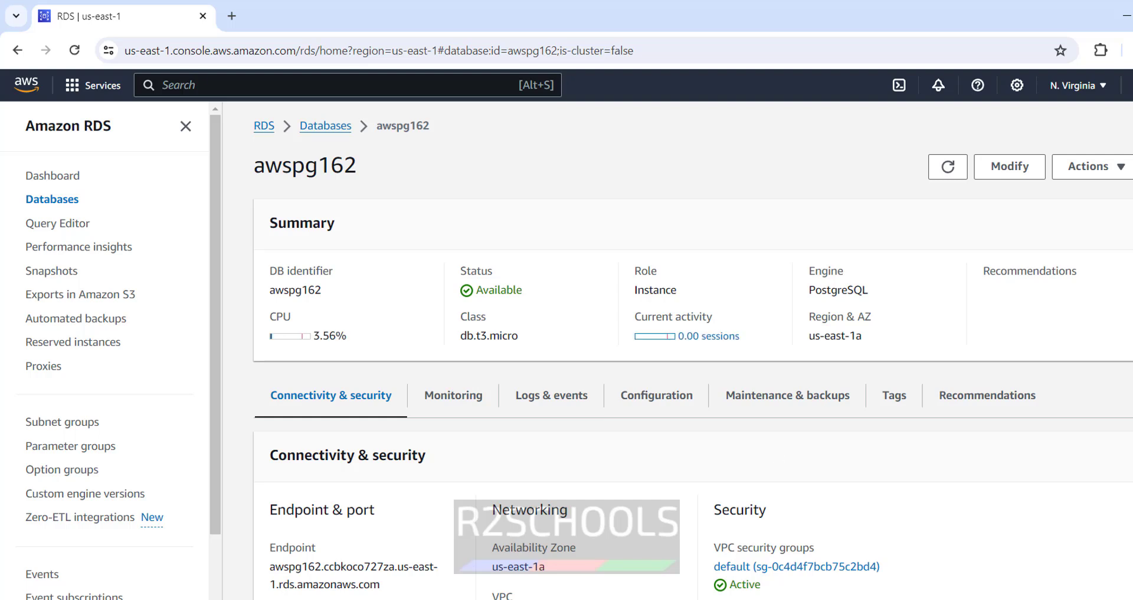
click(1010, 168)
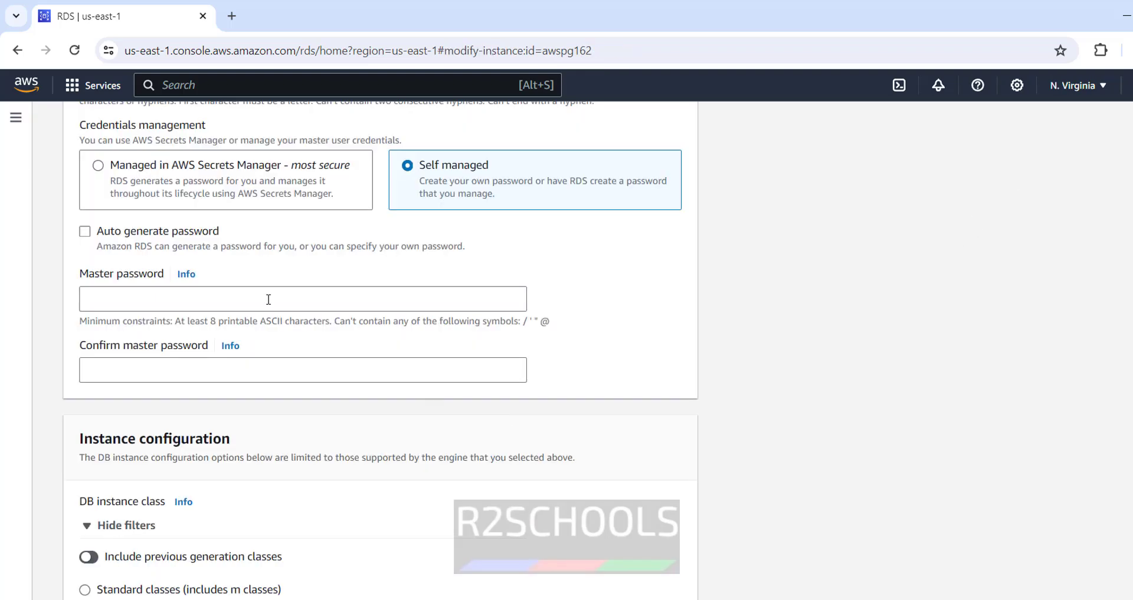
click(269, 299)
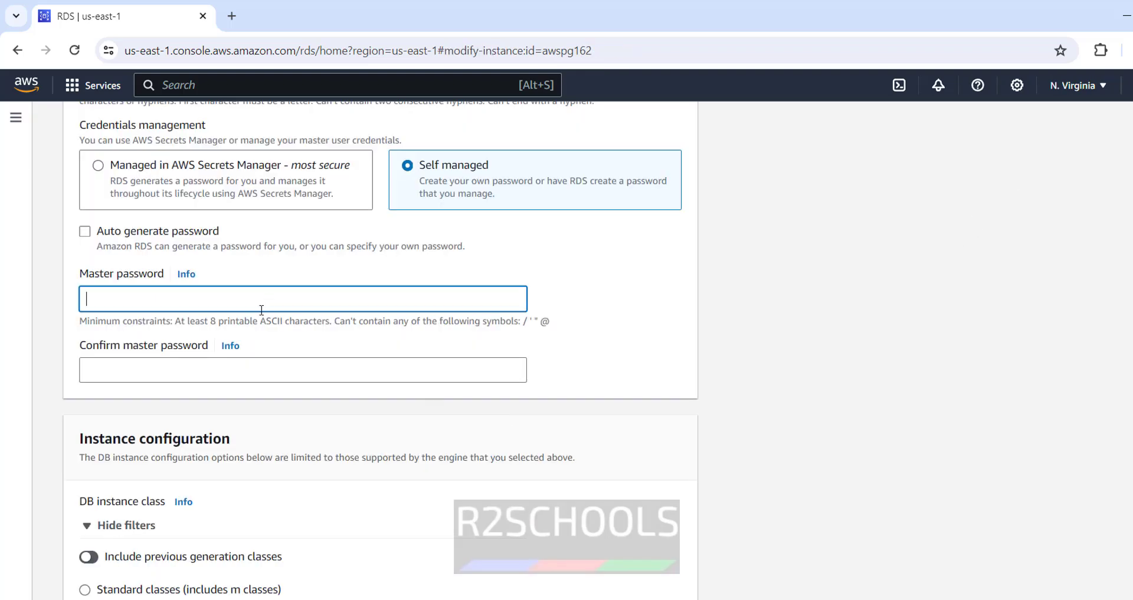
click(229, 366)
click(246, 306)
scroll(692, 415, up, 6)
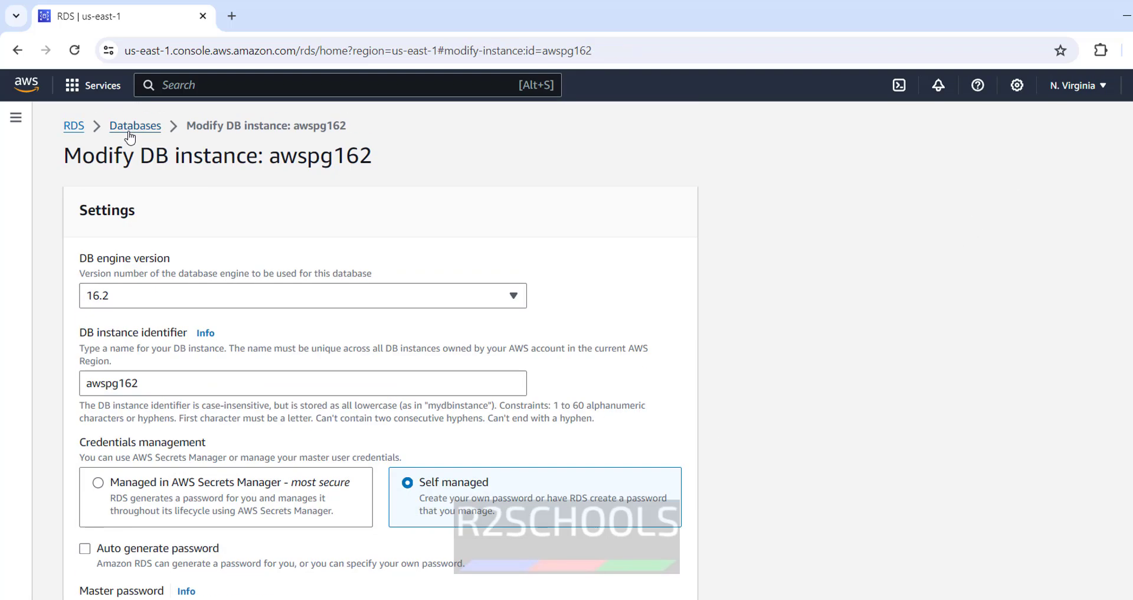
Step: Return to the awspg162 details from the database list and open its default VPC security group
click(127, 126)
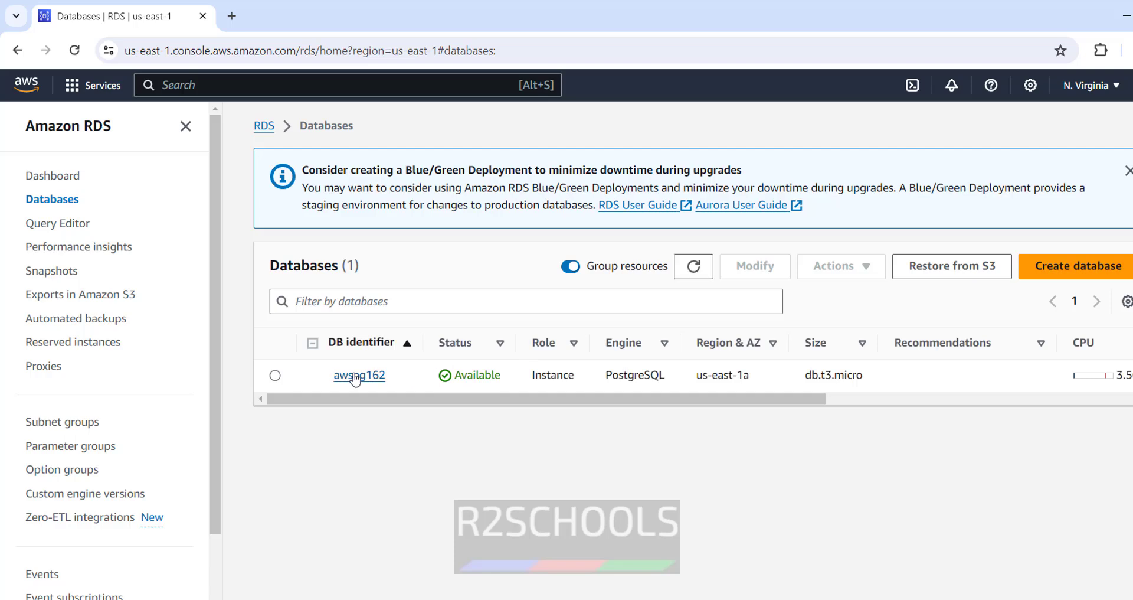
click(359, 375)
scroll(631, 462, down, 2)
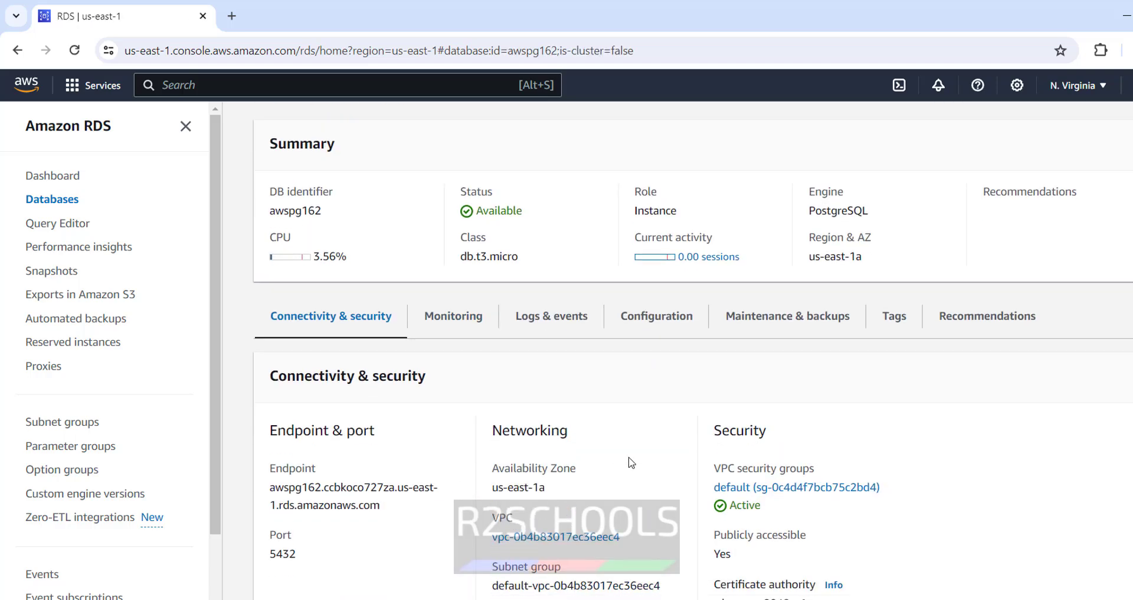
click(797, 488)
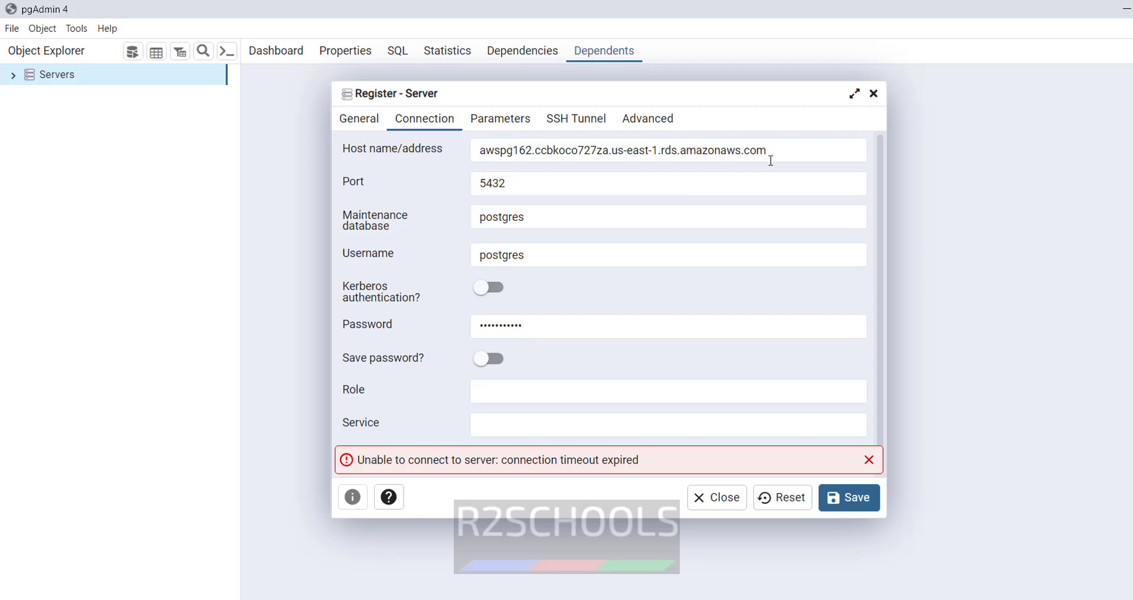
Step: Copy the host address from the pgAdmin server registration and open a Windows Command Prompt
drag(768, 155, 466, 159)
key(ctrl+c)
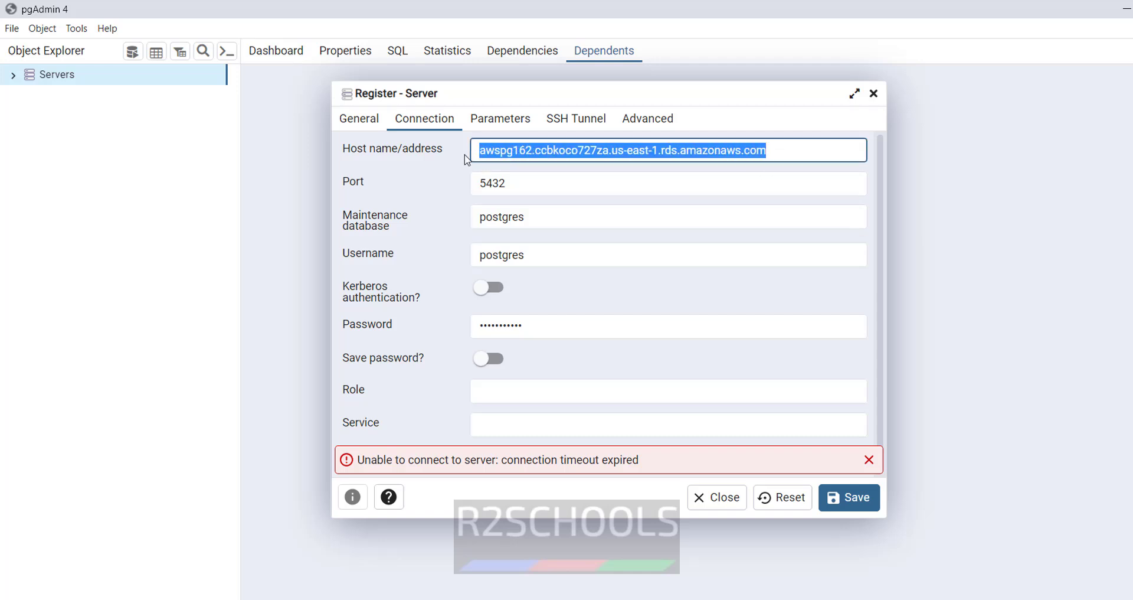
key(super+r)
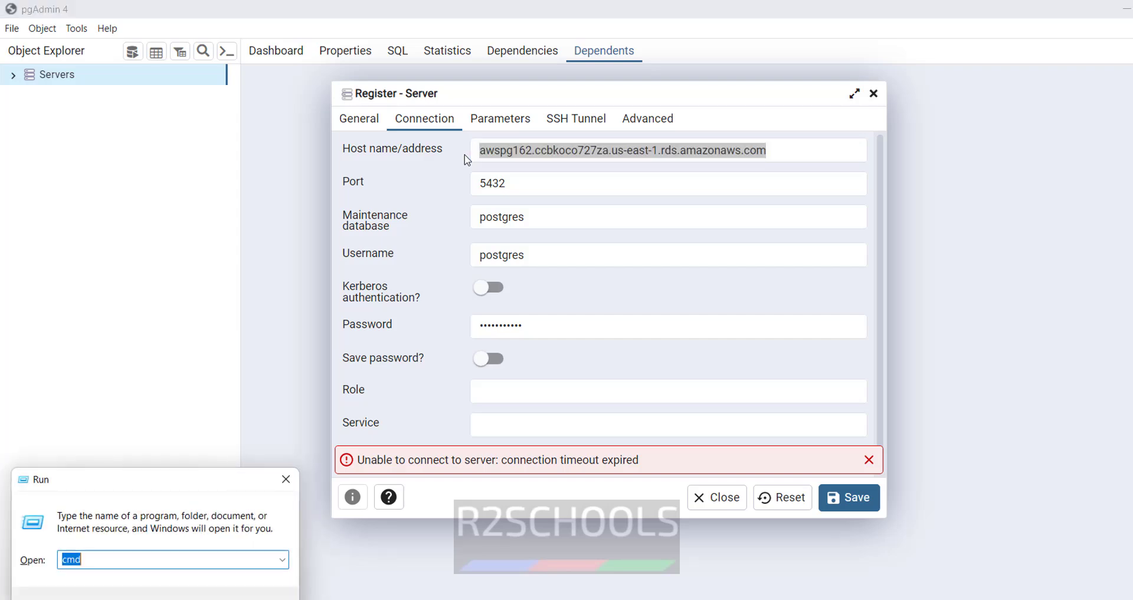
key(Return)
Step: Try to connect with psql -h awspg162.ccbkoco727za.us-east-1.rds.amazonaws.com -U postgres -d postgres
text(psq)
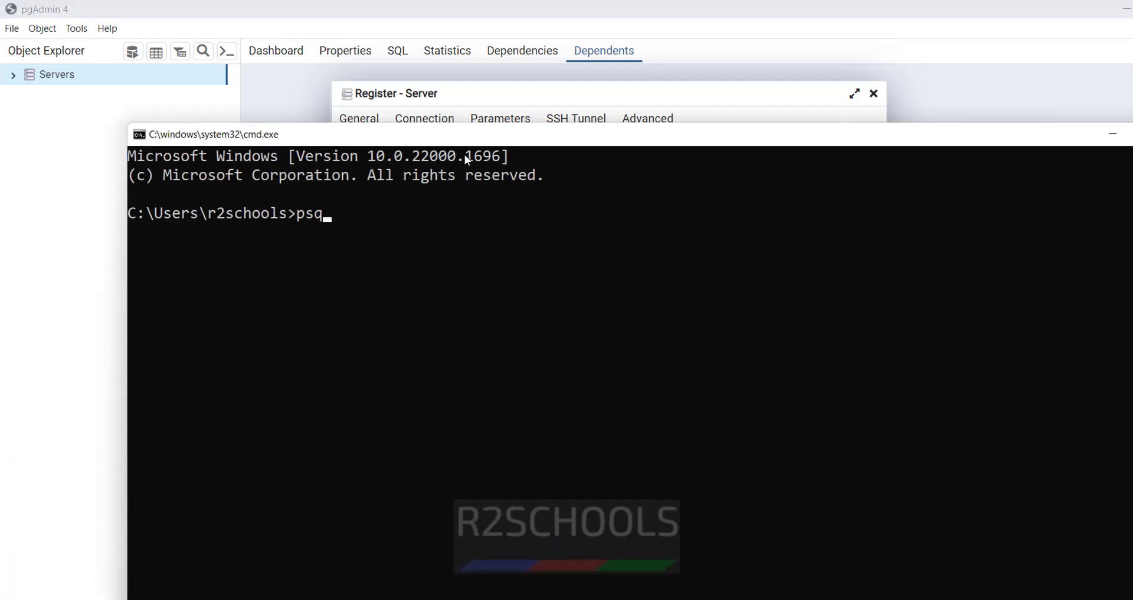
text(l -h)
key(ctrl+v)
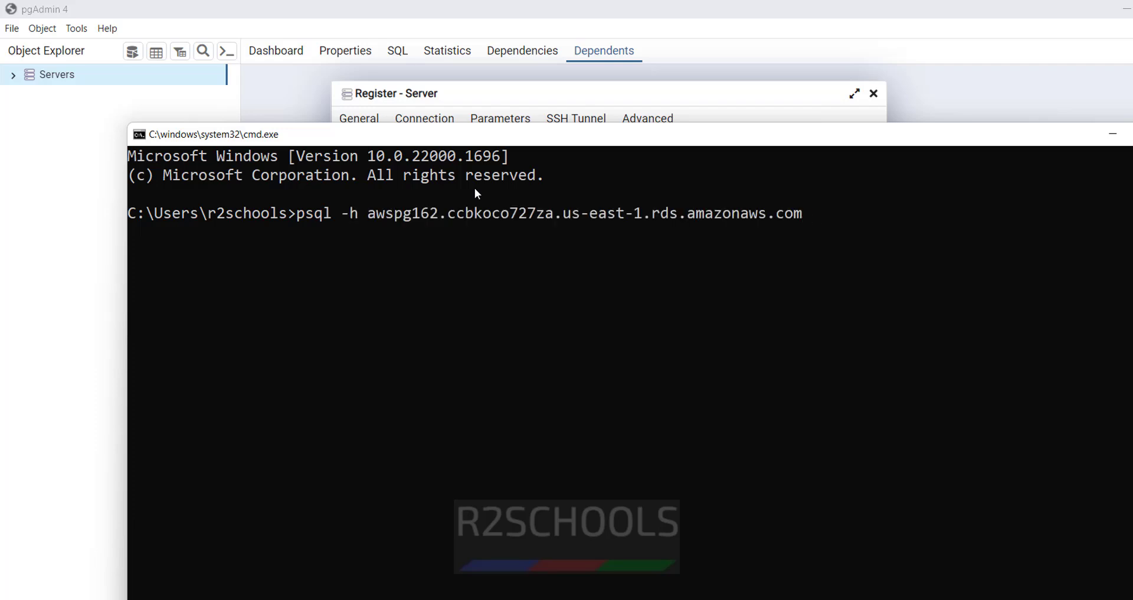
text(-U postgres -)
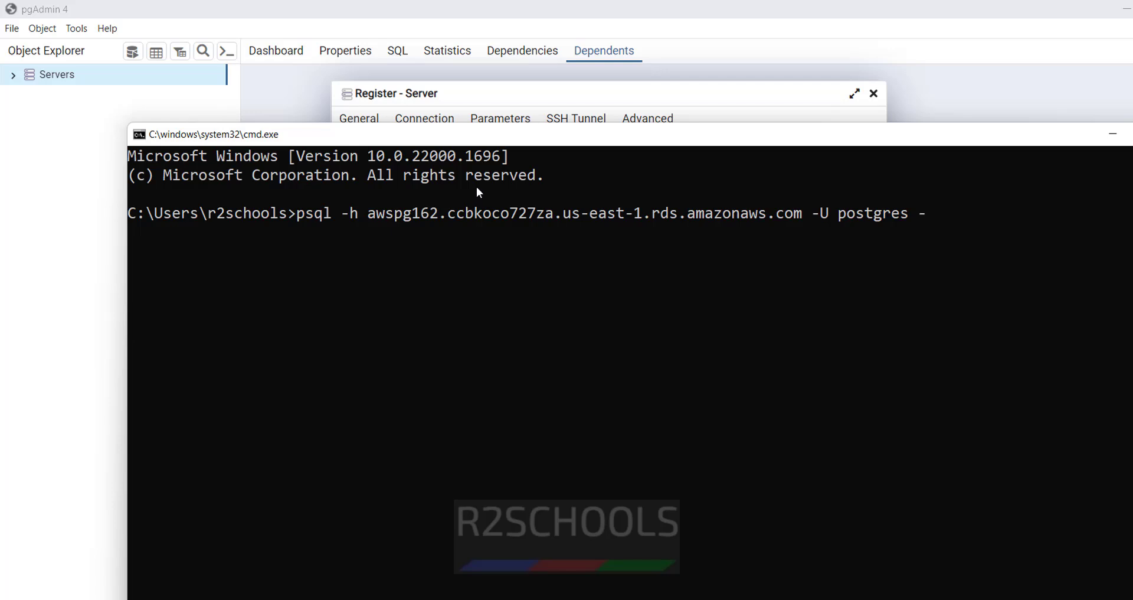
text(d postgres)
key(Return)
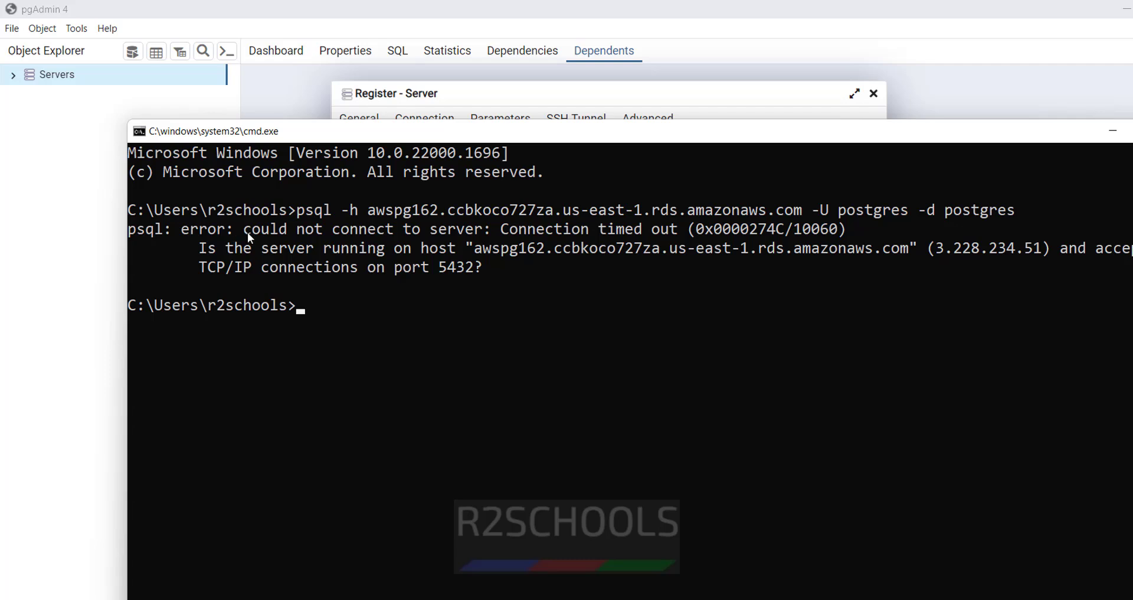
Step: Switch back to the AWS console and open the default security group's inbound rules for editing
click(720, 95)
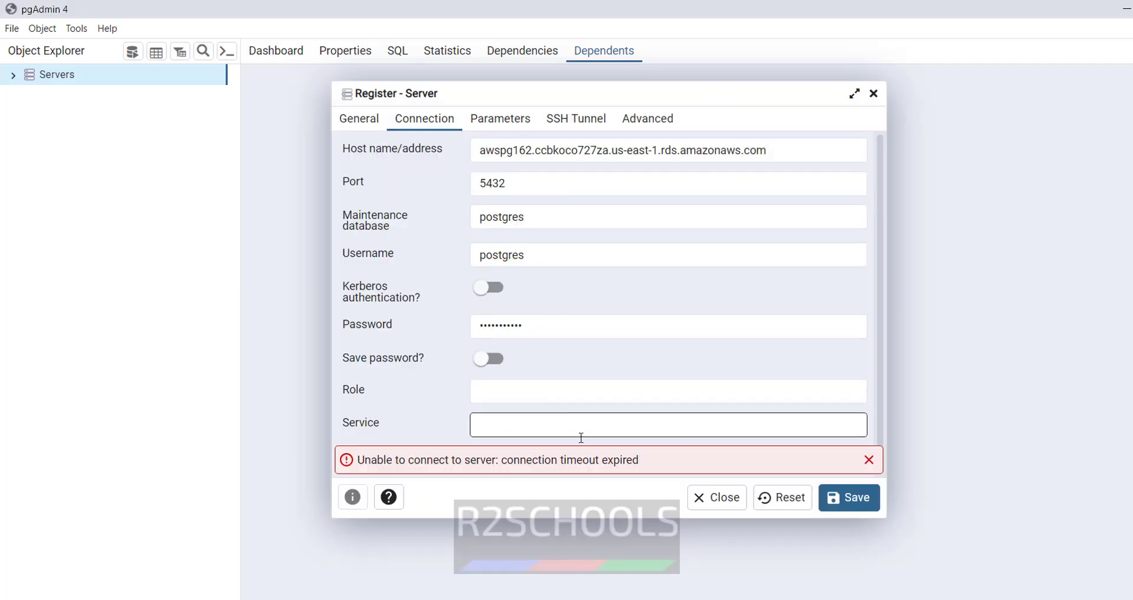
click(522, 599)
click(593, 558)
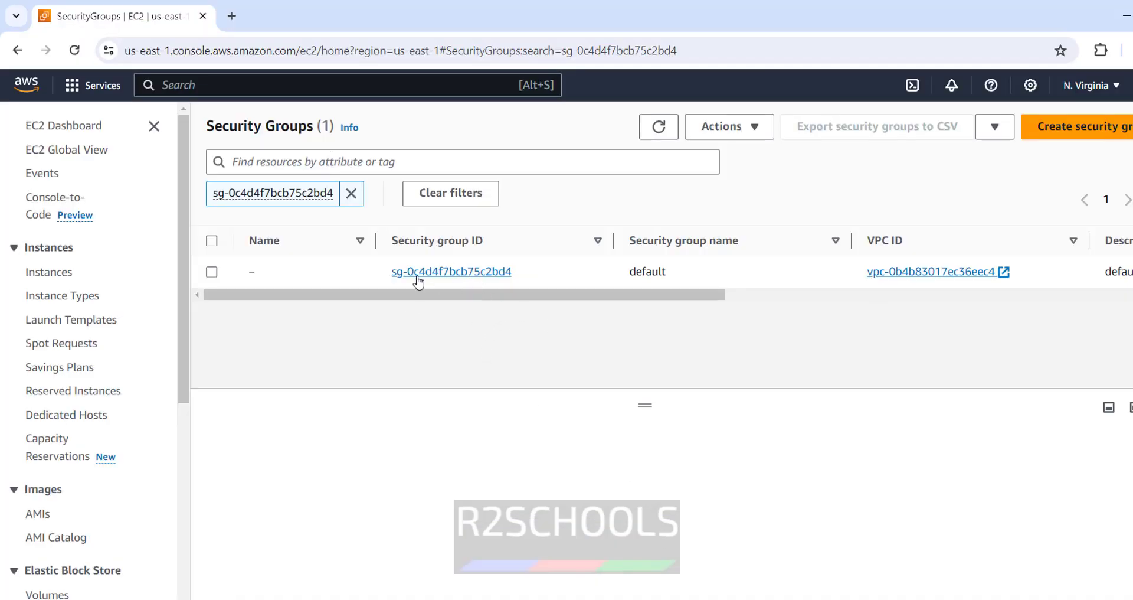
click(452, 271)
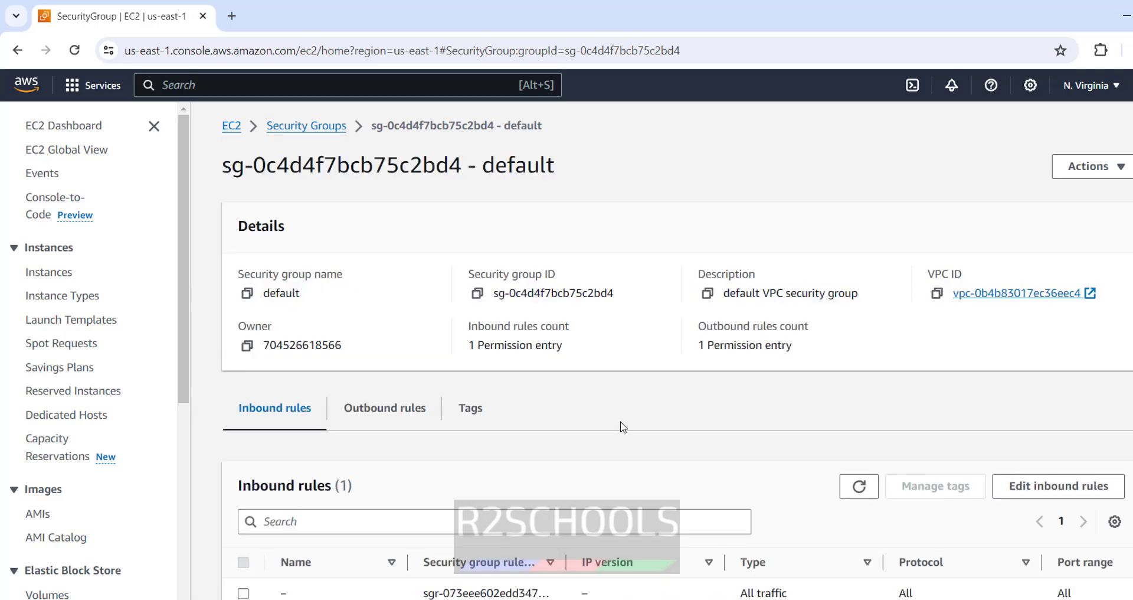
scroll(622, 426, down, 1)
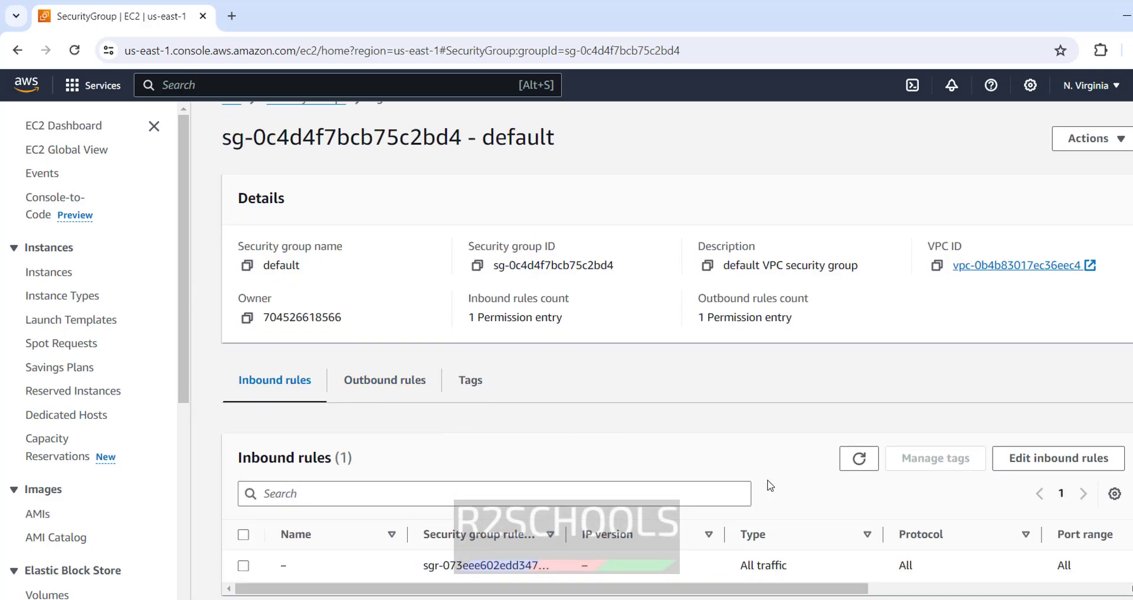
click(1037, 462)
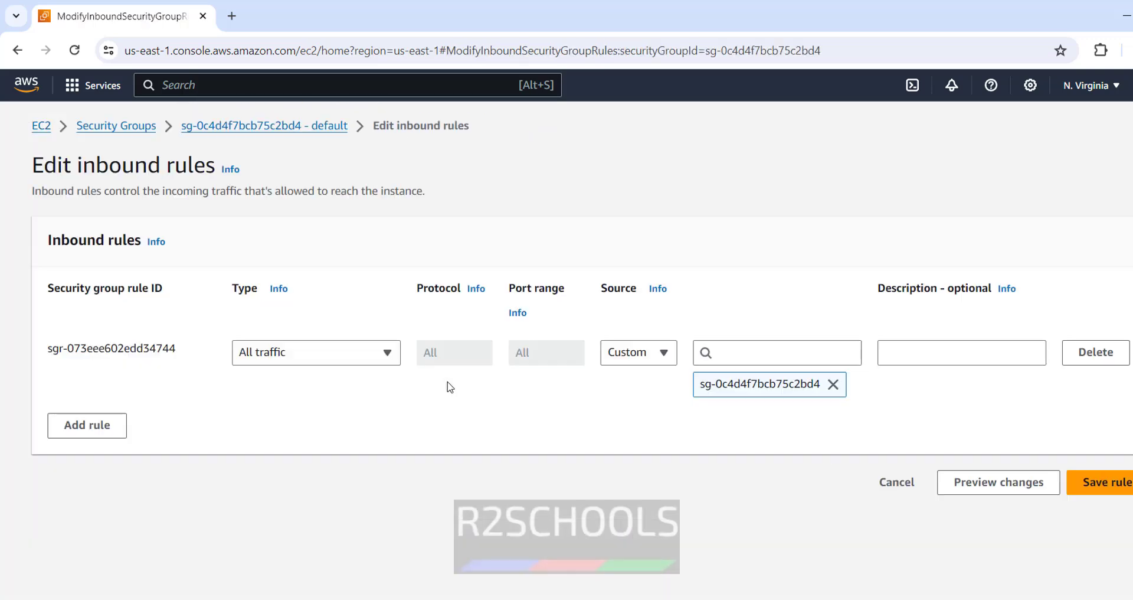
Step: Add an inbound rule of type PostgreSQL and check its port range
click(111, 432)
click(317, 434)
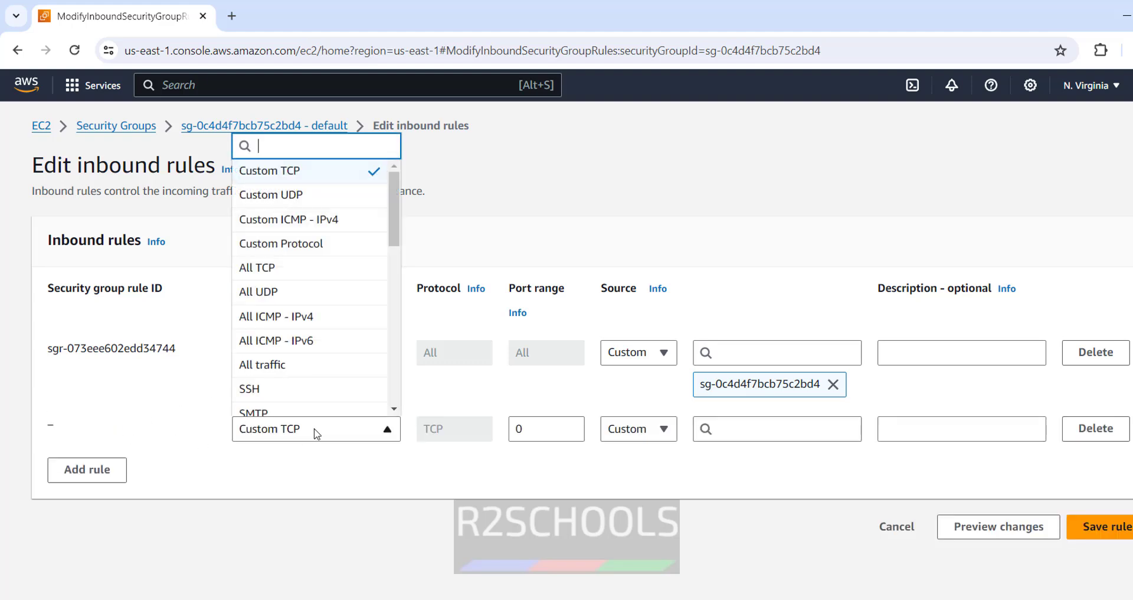
scroll(316, 389, down, 6)
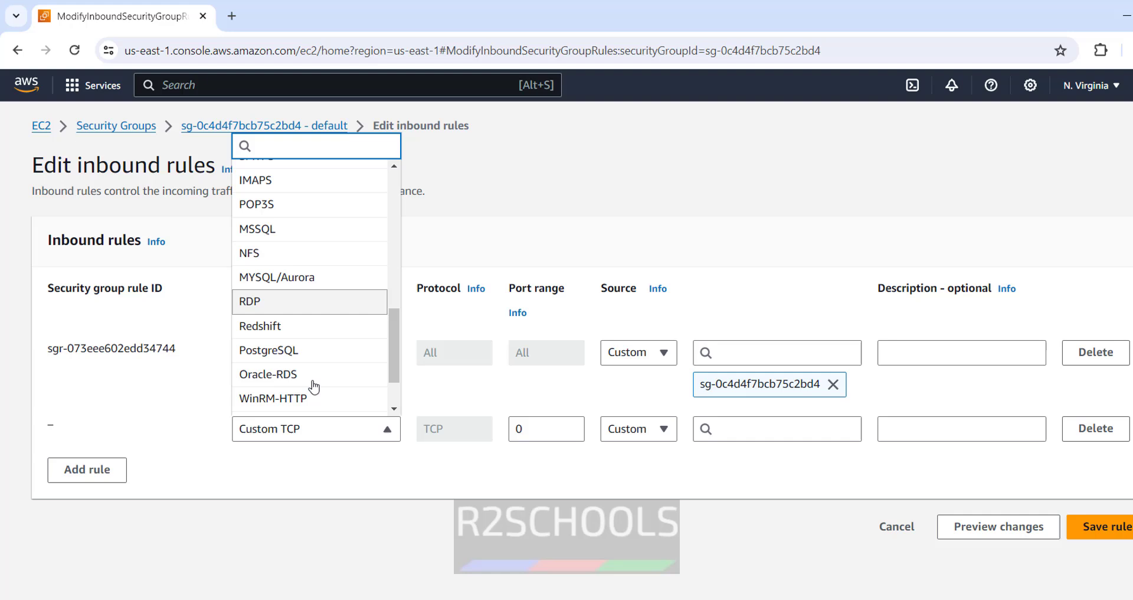
click(311, 351)
drag(551, 423, 501, 426)
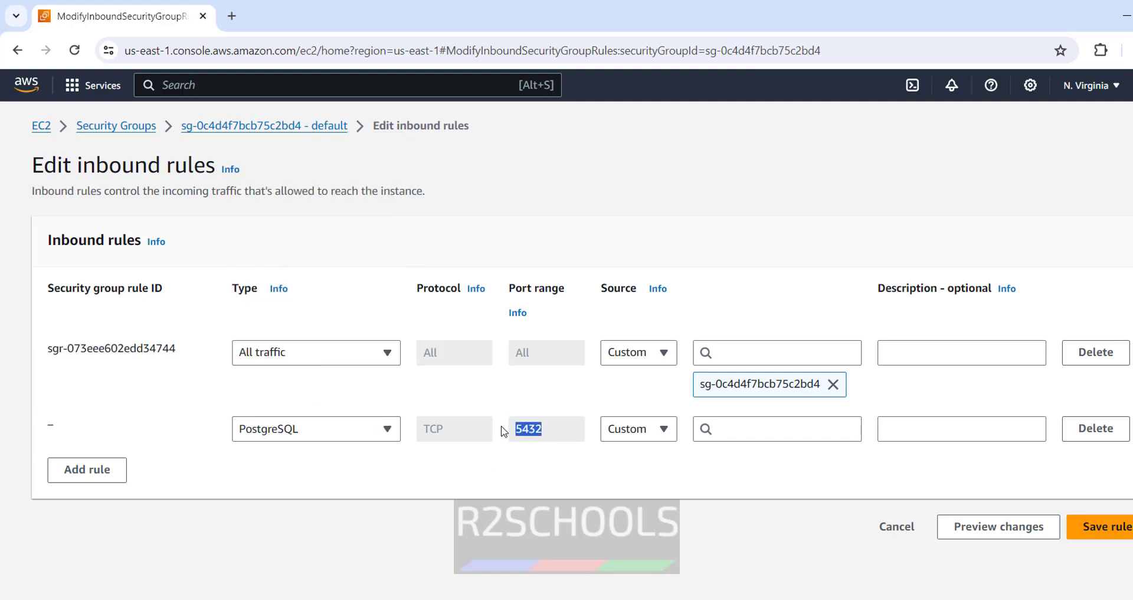
Step: Set the source of the new PostgreSQL inbound rule to My IP
click(629, 437)
click(623, 527)
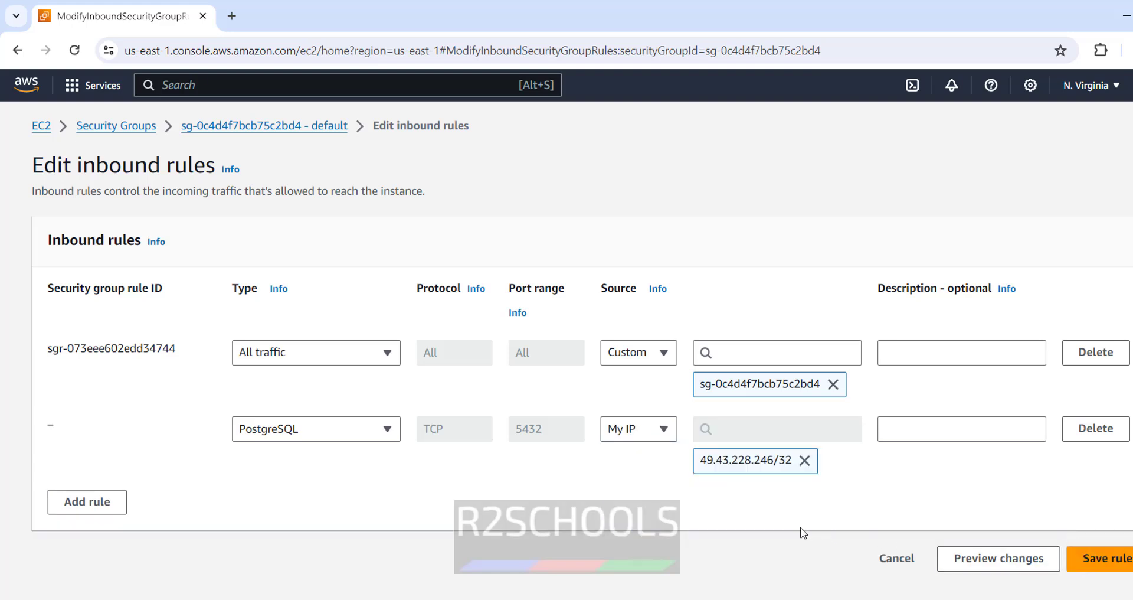
Step: Open whatismyipaddress.com in a new browser tab and check the computer's public IPv4 address
click(232, 16)
text(whatis)
text(myip)
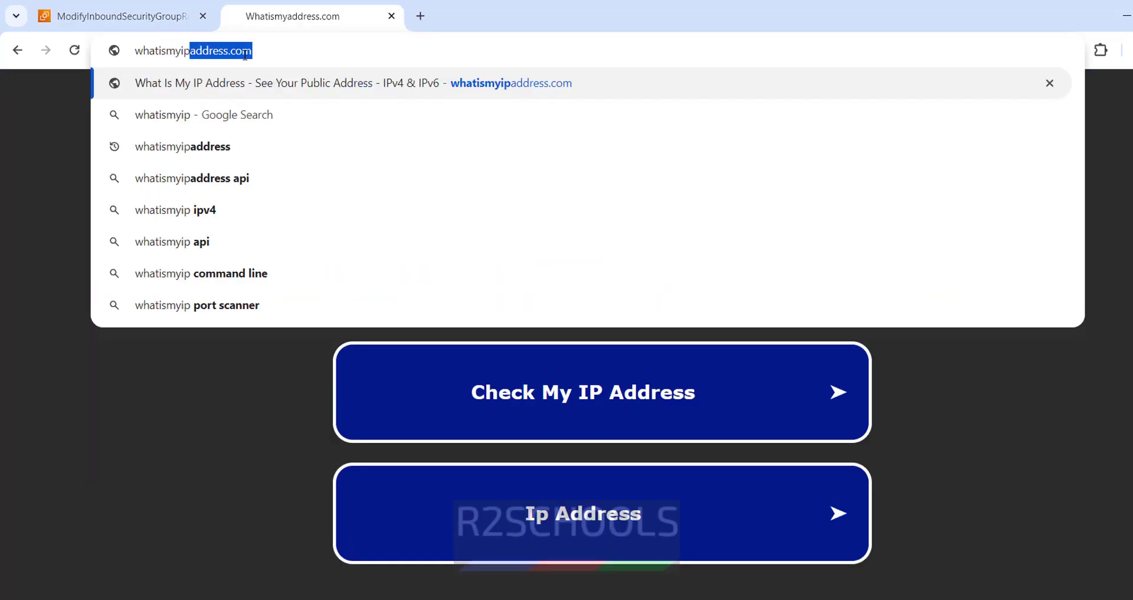
click(245, 51)
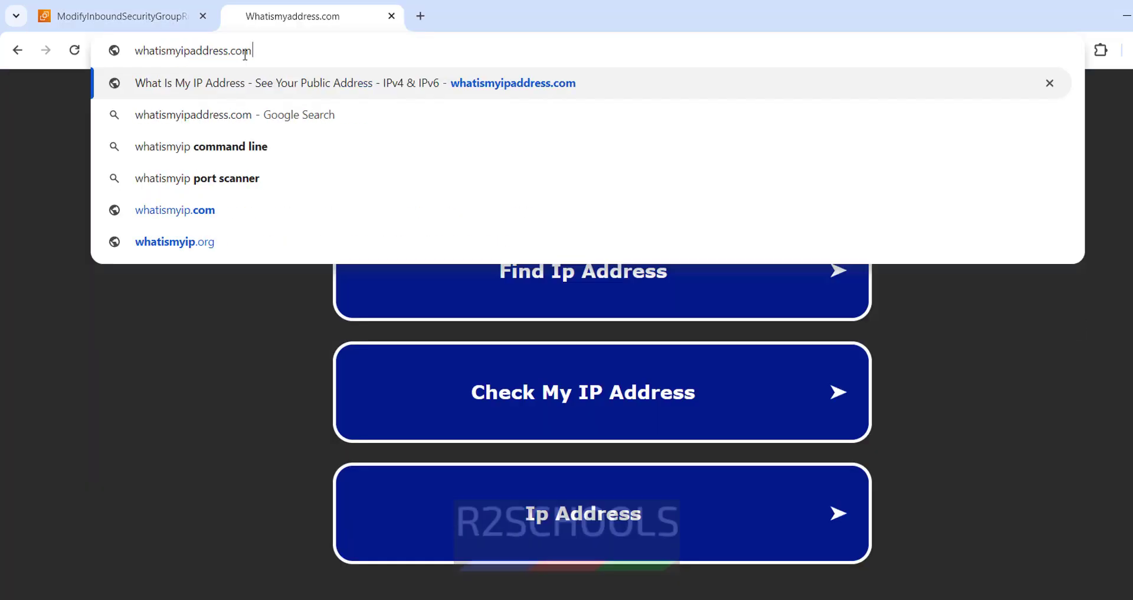
key(Return)
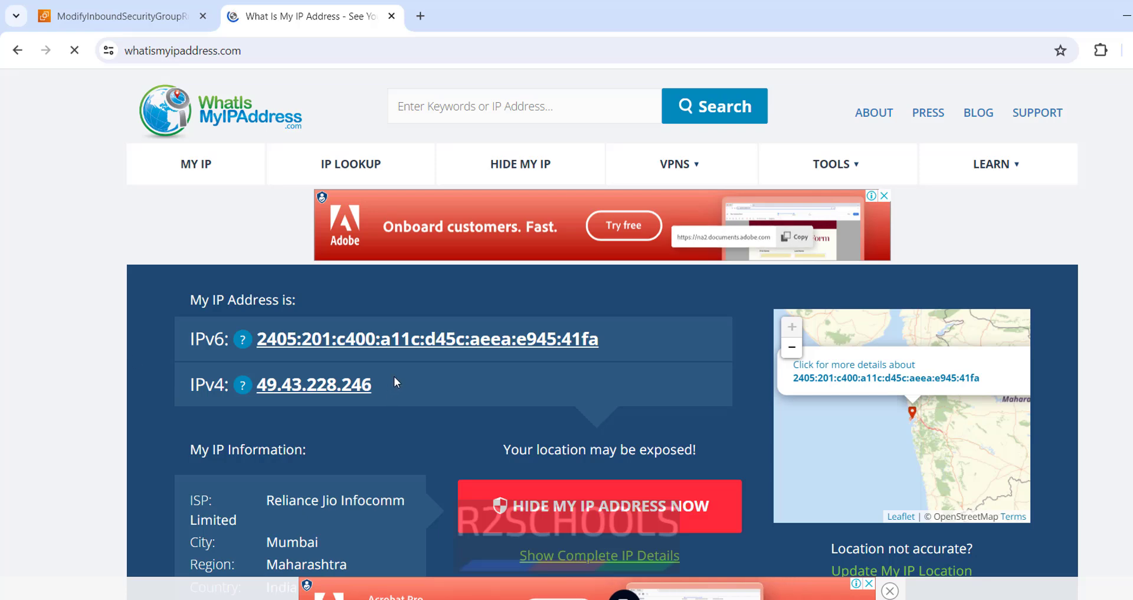
Step: Return to the default security group's inbound rules and save the added PostgreSQL rule
click(139, 16)
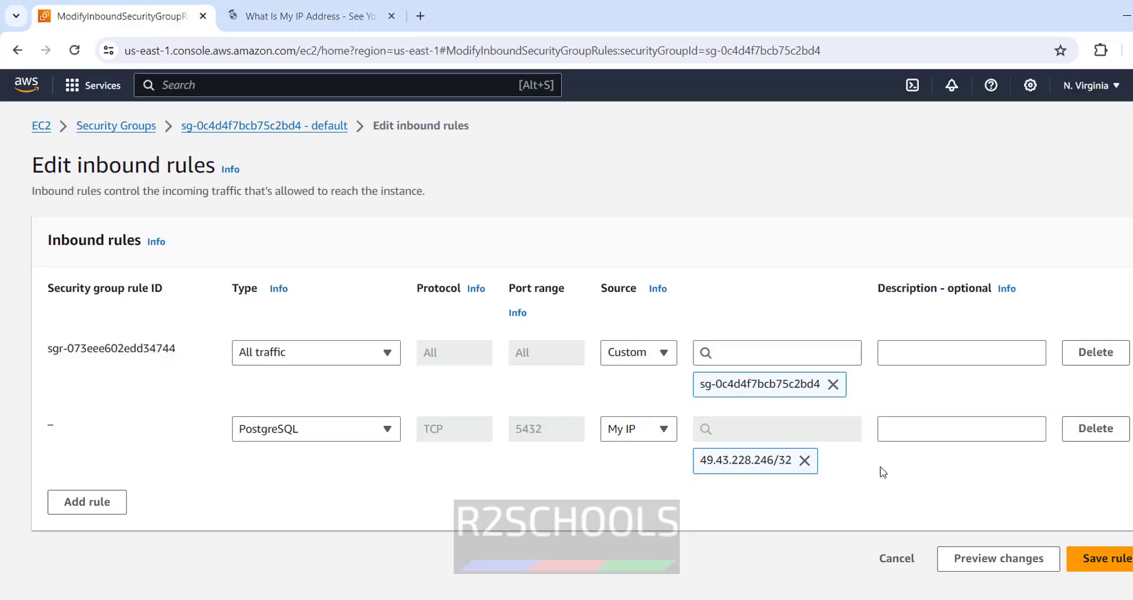
click(1106, 557)
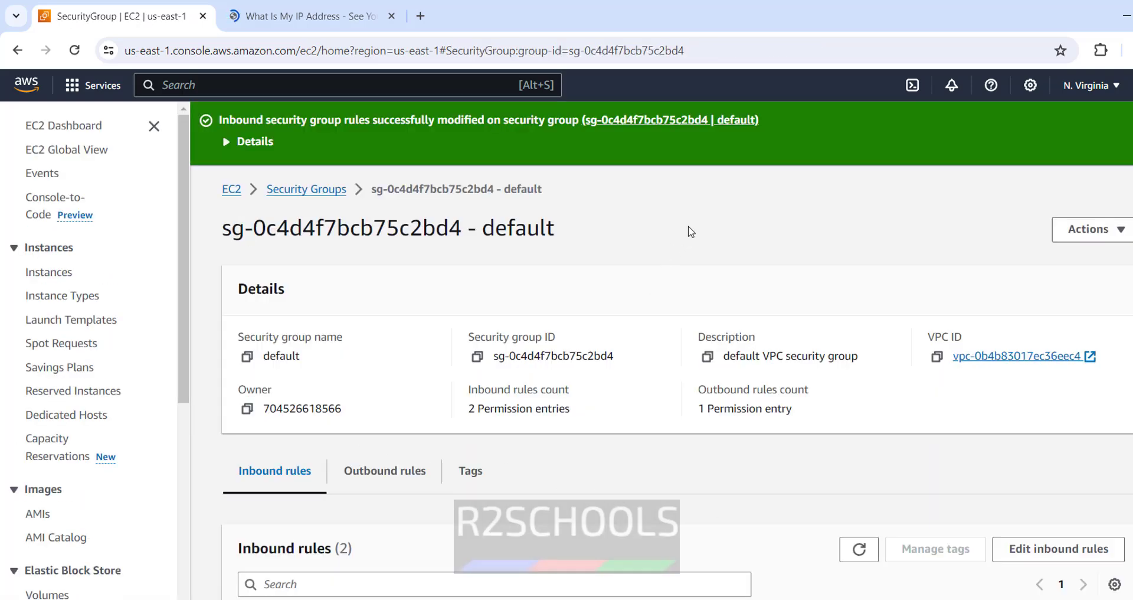
Step: Switch to pgAdmin 4, save the pending server registration, and expand the awspg16rds server's databases
key(alt+Tab)
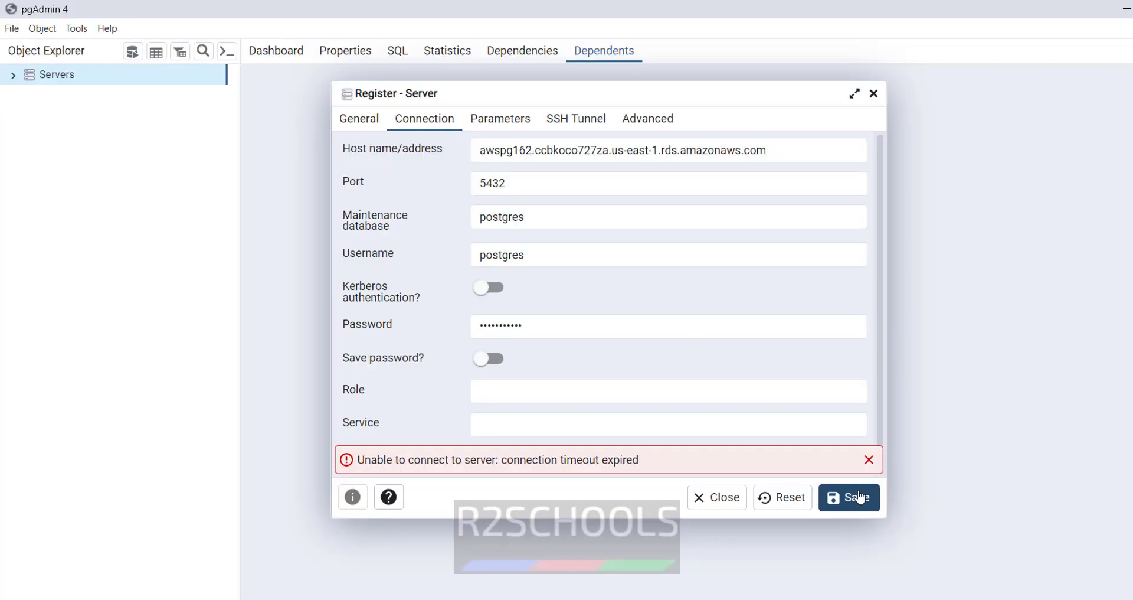
click(858, 493)
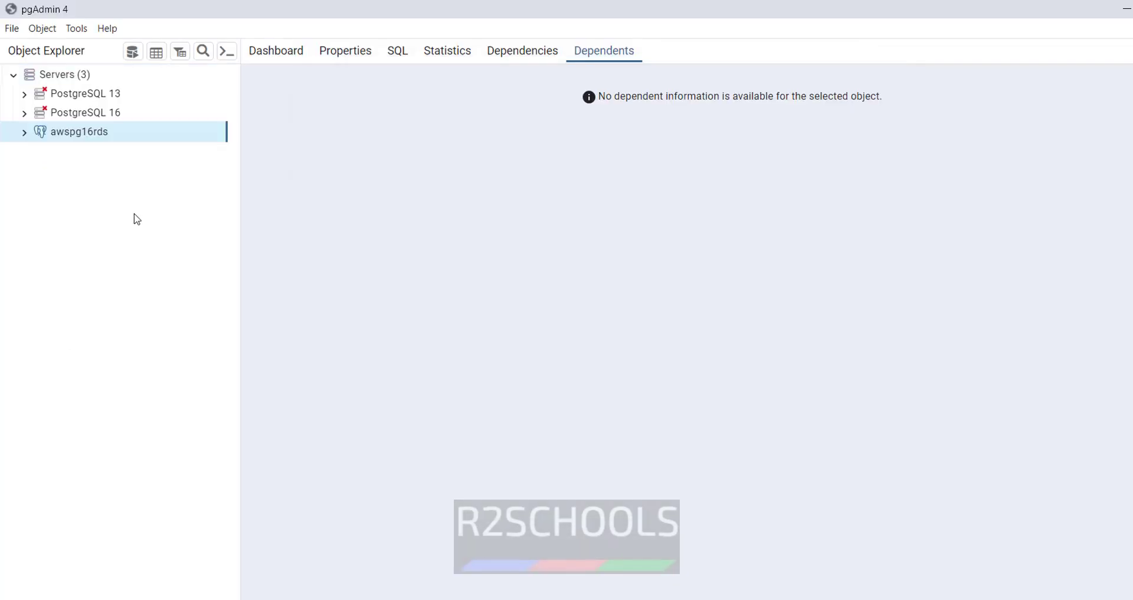
click(23, 133)
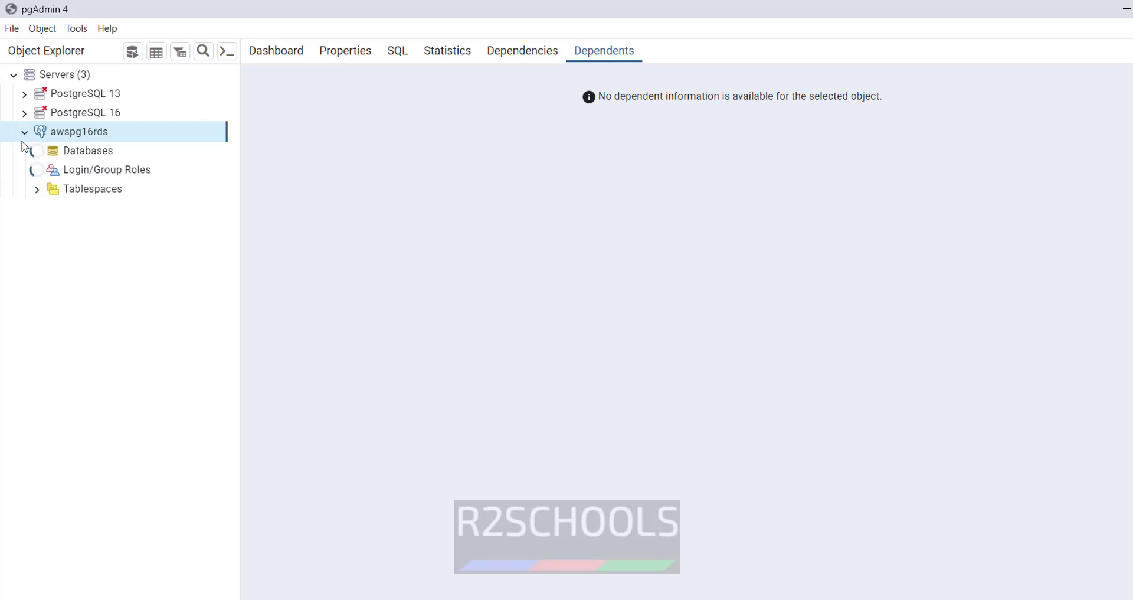
click(37, 151)
click(36, 208)
click(36, 209)
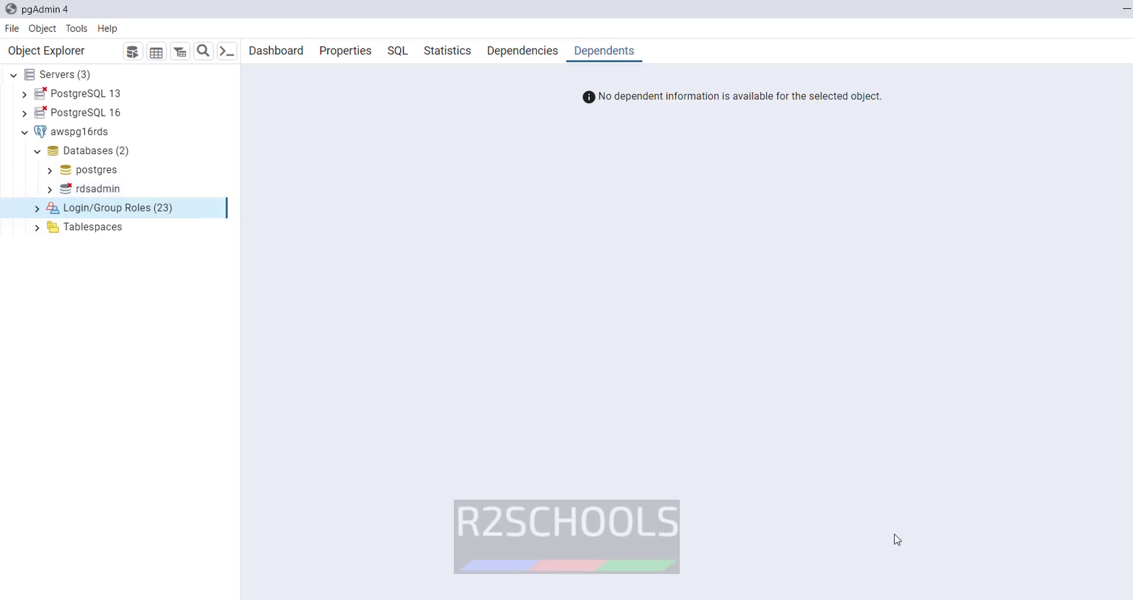
Step: Switch to the Command Prompt and rerun psql -h awspg162.ccbkoco727za.us-east-1.rds.amazonaws.com -U postgres -d postgres
key(alt+Tab)
key(Up)
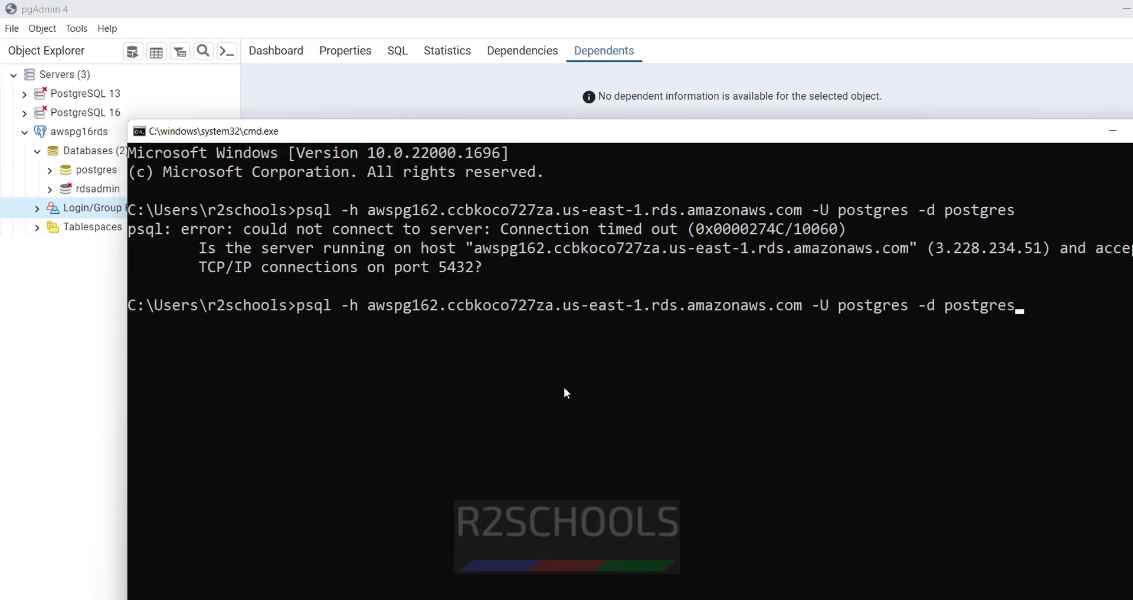
key(Return)
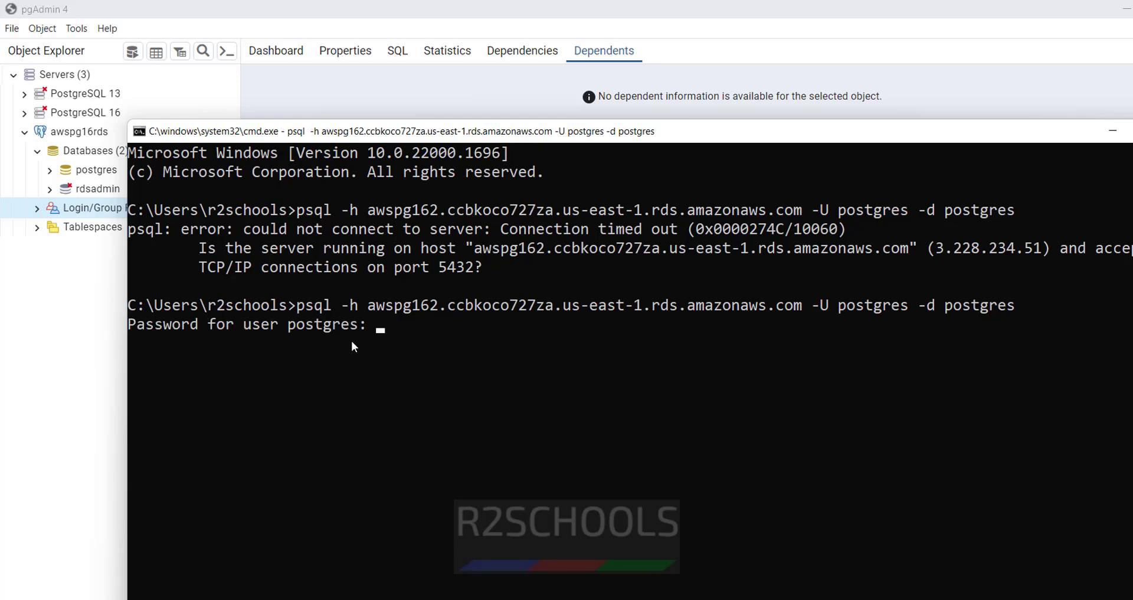
Step: Switch back to pgAdmin 4 and open a Query Tool on the postgres database of awspg16rds
key(alt+Tab)
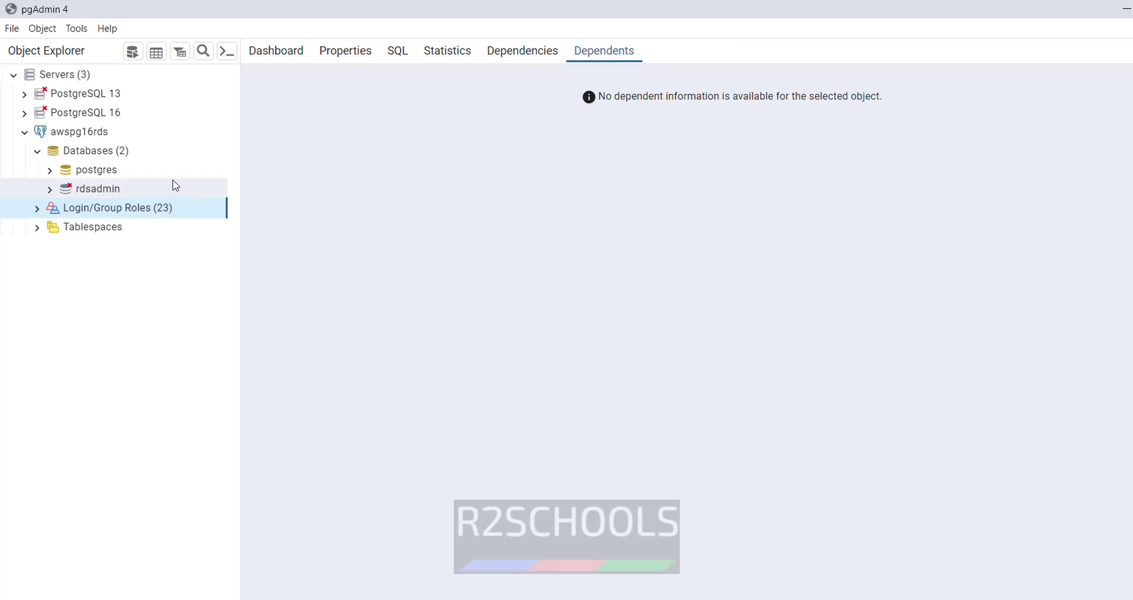
right_click(101, 173)
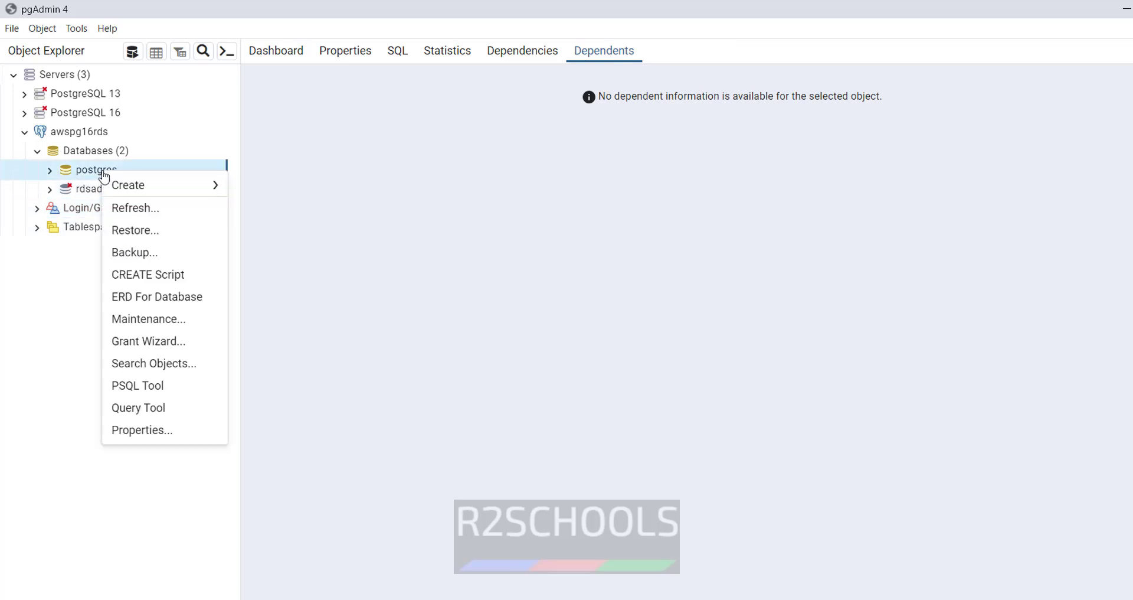
click(147, 407)
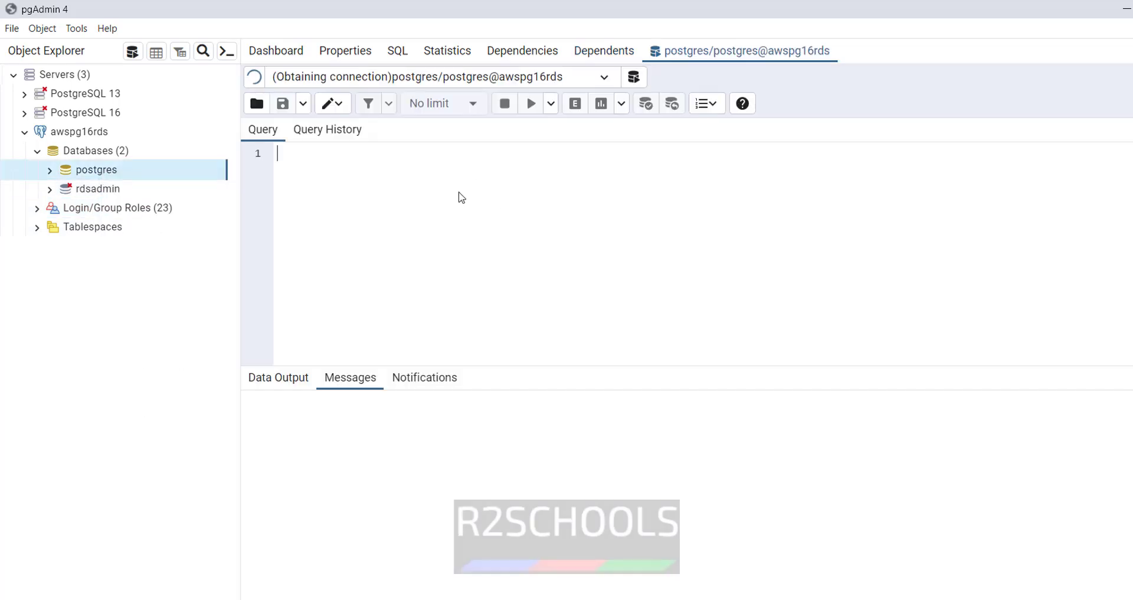
Step: Start a new database on the awspg16rds server and name it r2schools, keeping postgres as owner
right_click(101, 152)
mouse_move(117, 165)
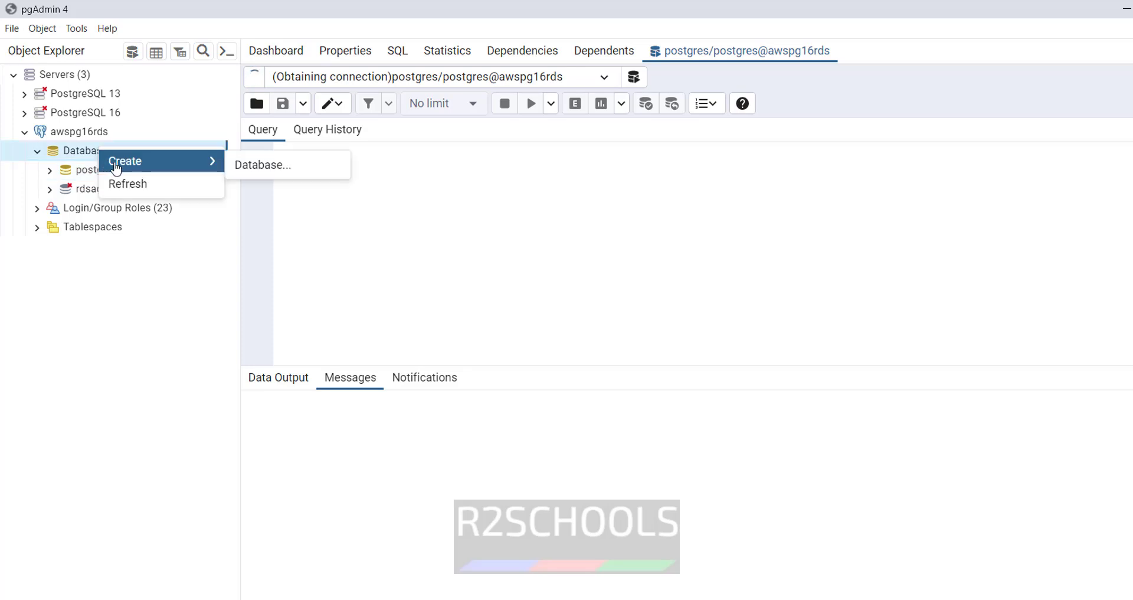
click(286, 171)
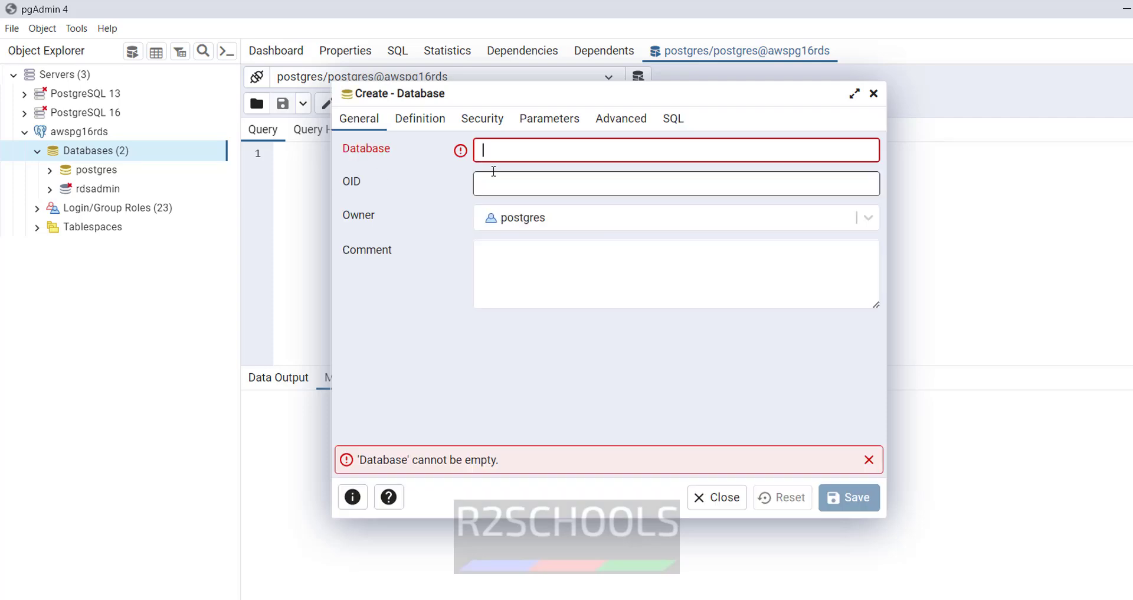
text(r2sc)
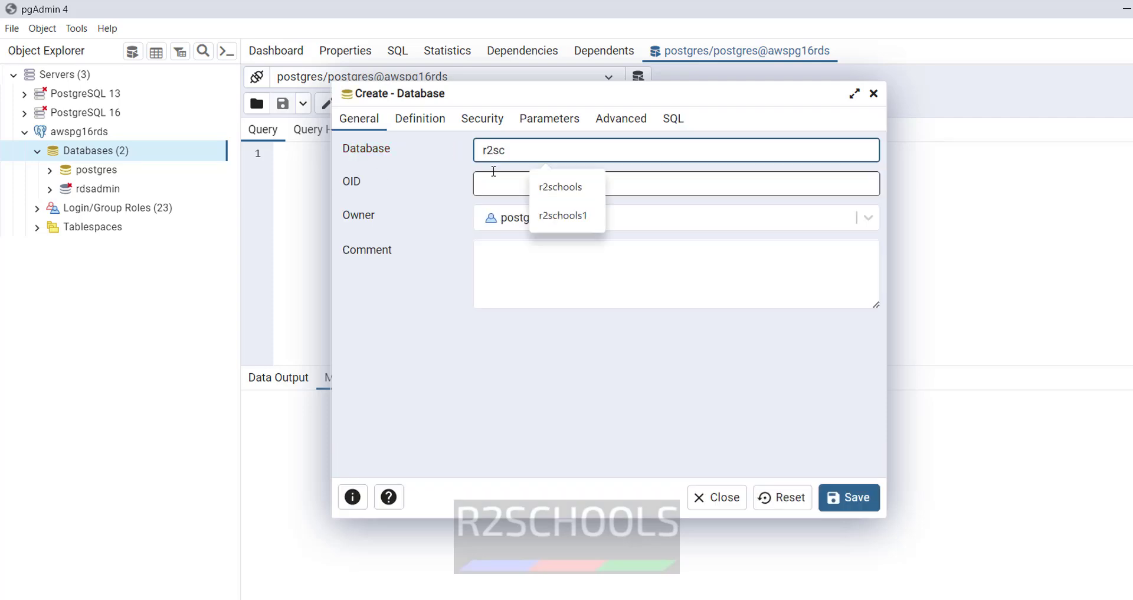
text(hoo)
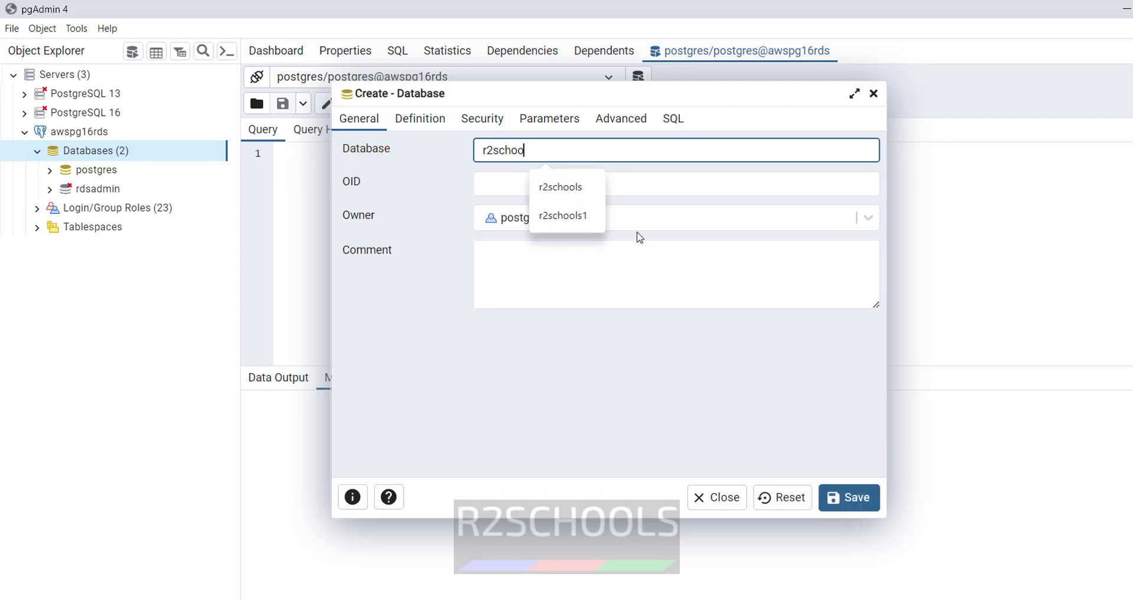
text(ls)
click(539, 273)
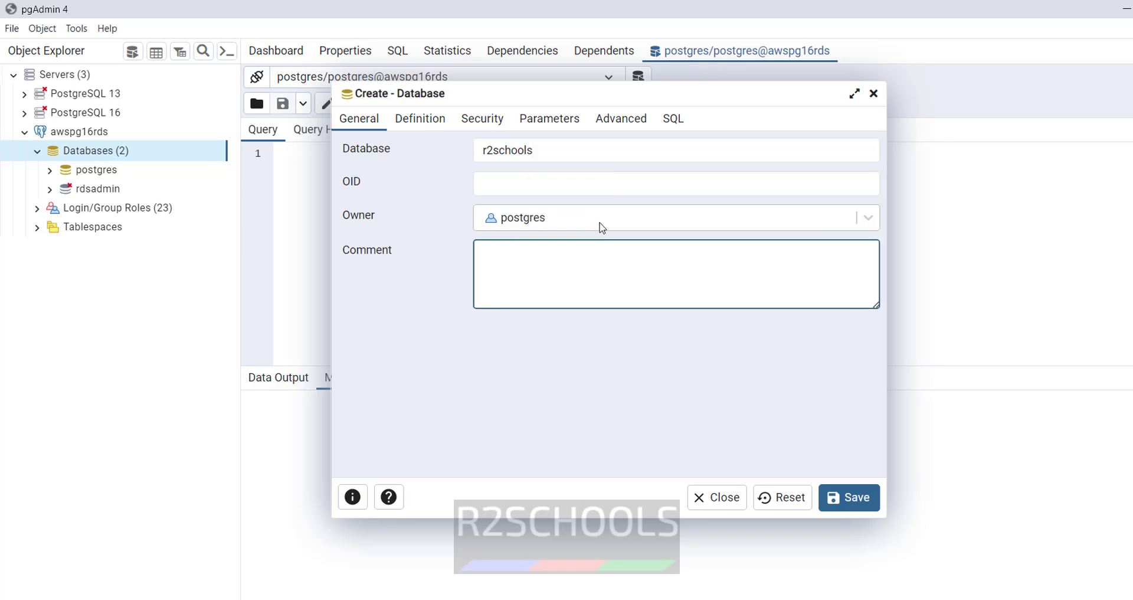
Step: Review the new database's advanced settings and generated CREATE DATABASE statement, and save the database
click(565, 121)
click(622, 120)
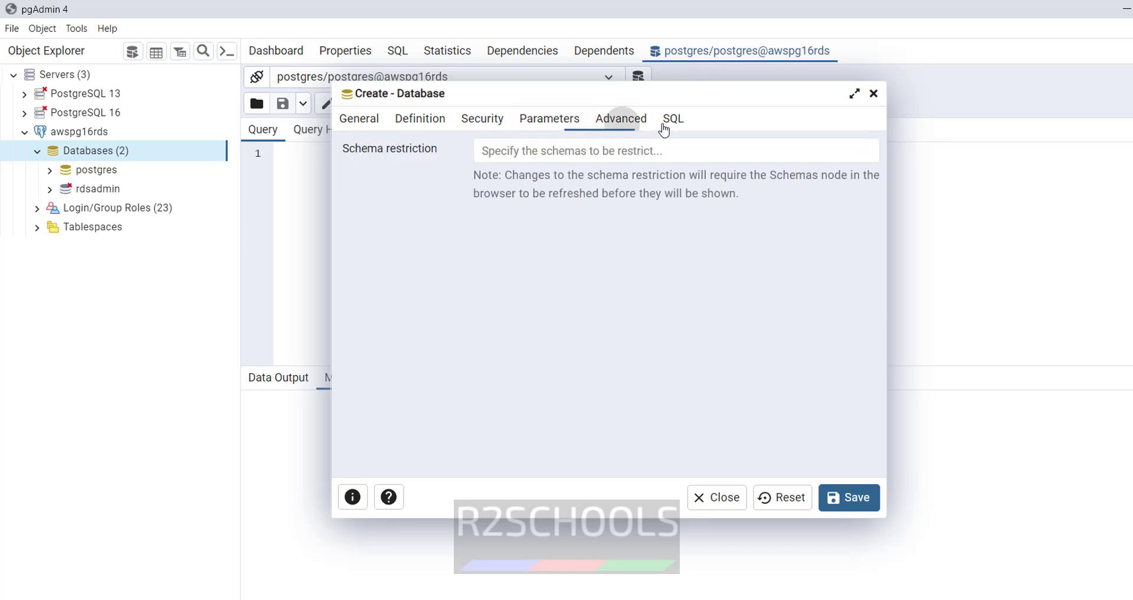
click(673, 120)
drag(611, 261, 356, 137)
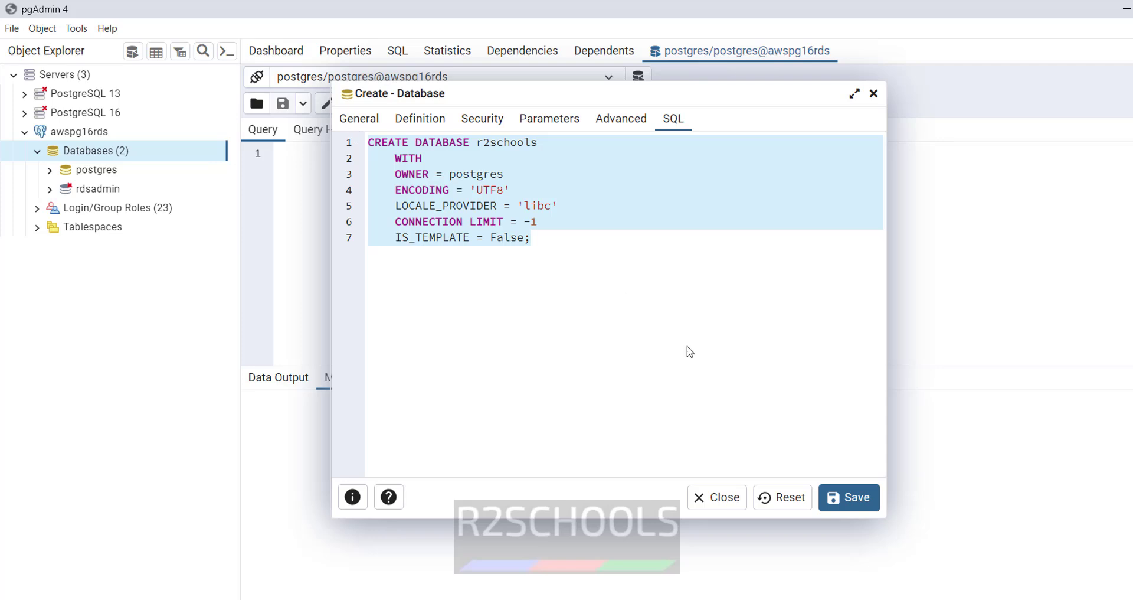
click(856, 500)
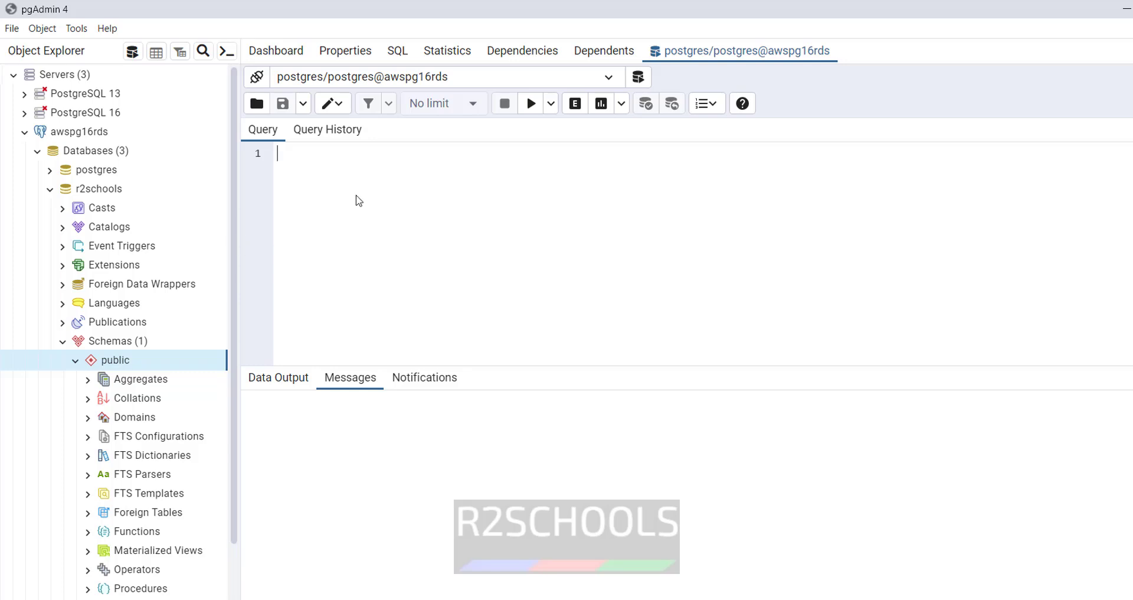
text(crea)
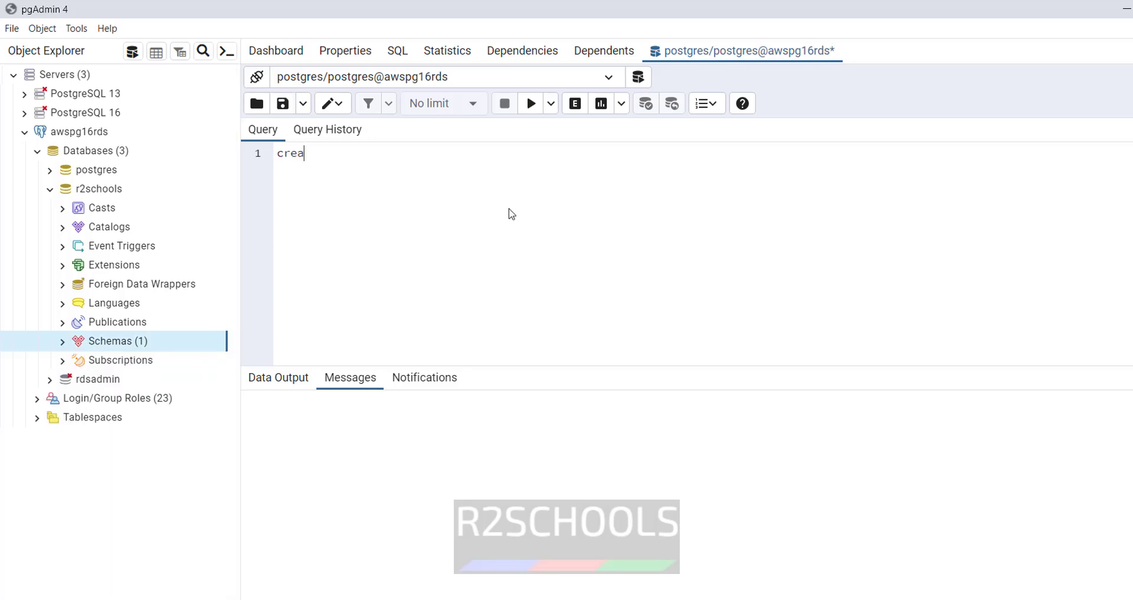
key(BackSpace)
key(BackSpace)
click(445, 86)
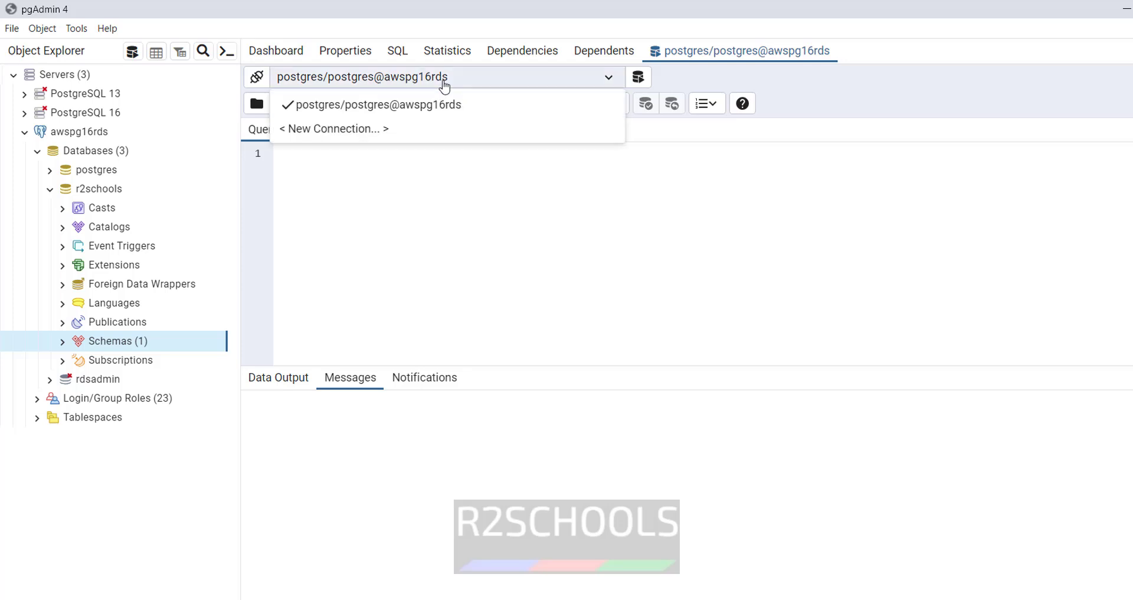
click(387, 187)
Step: Open a Query Tool on the r2schools database and compare its connection with the postgres query session
right_click(104, 190)
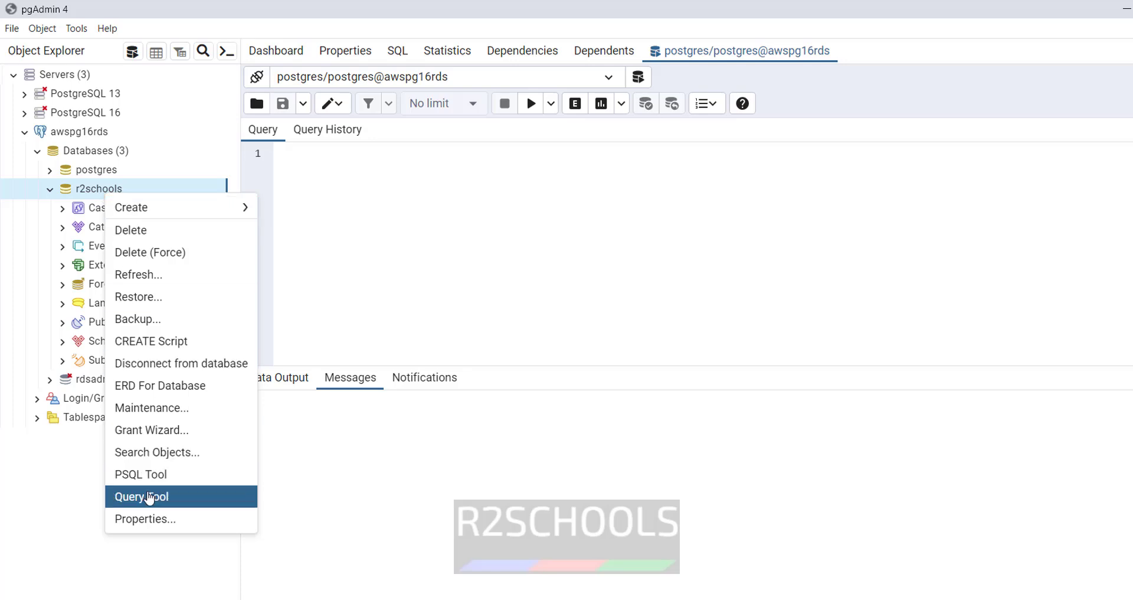
click(149, 496)
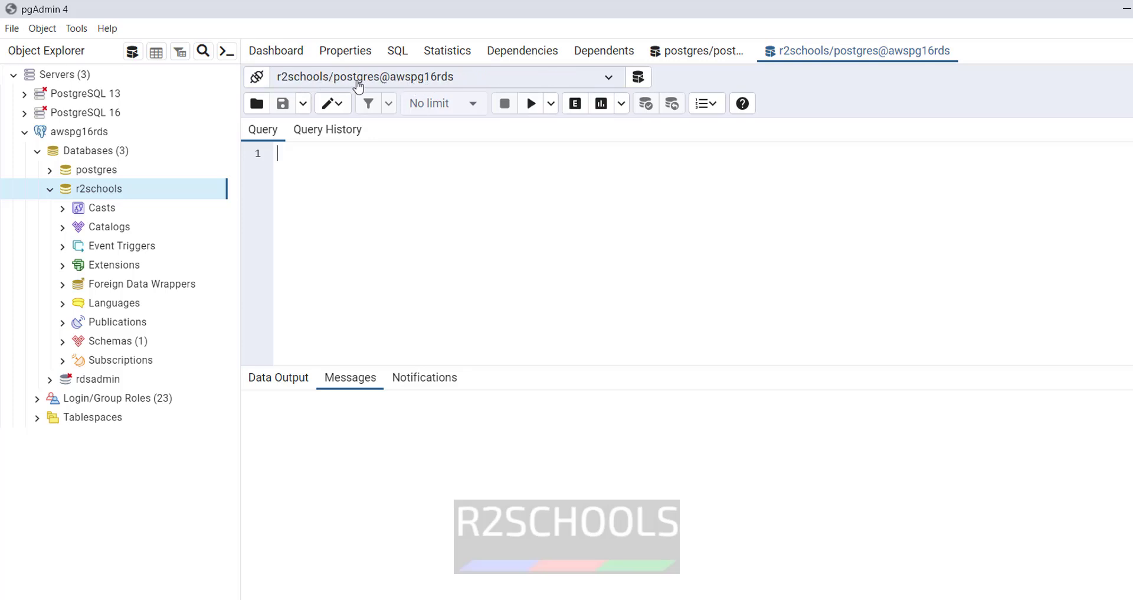
click(697, 51)
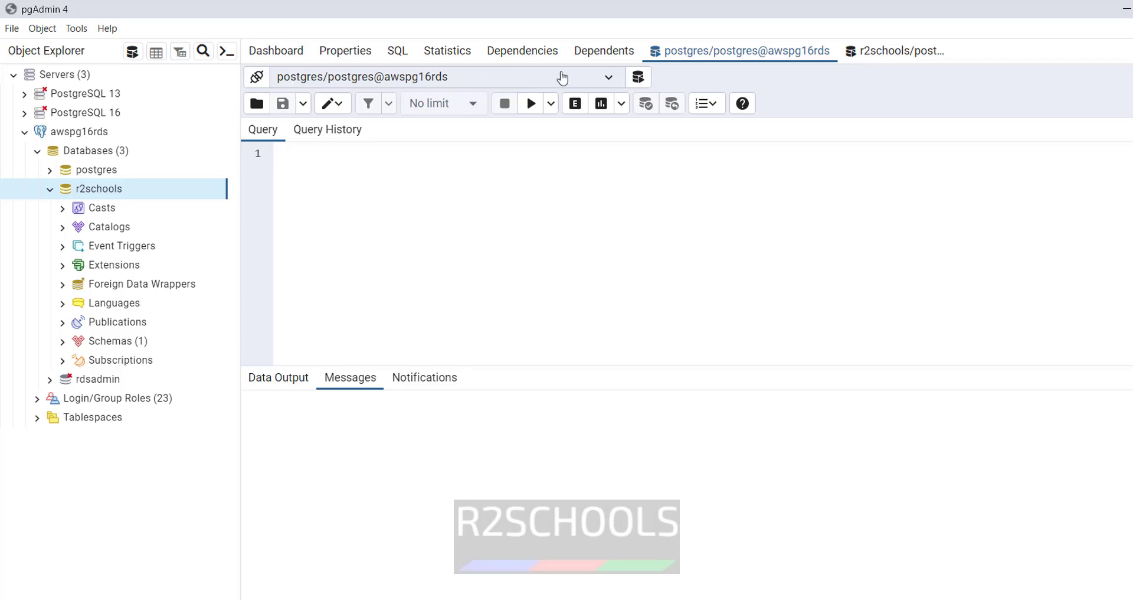
click(862, 53)
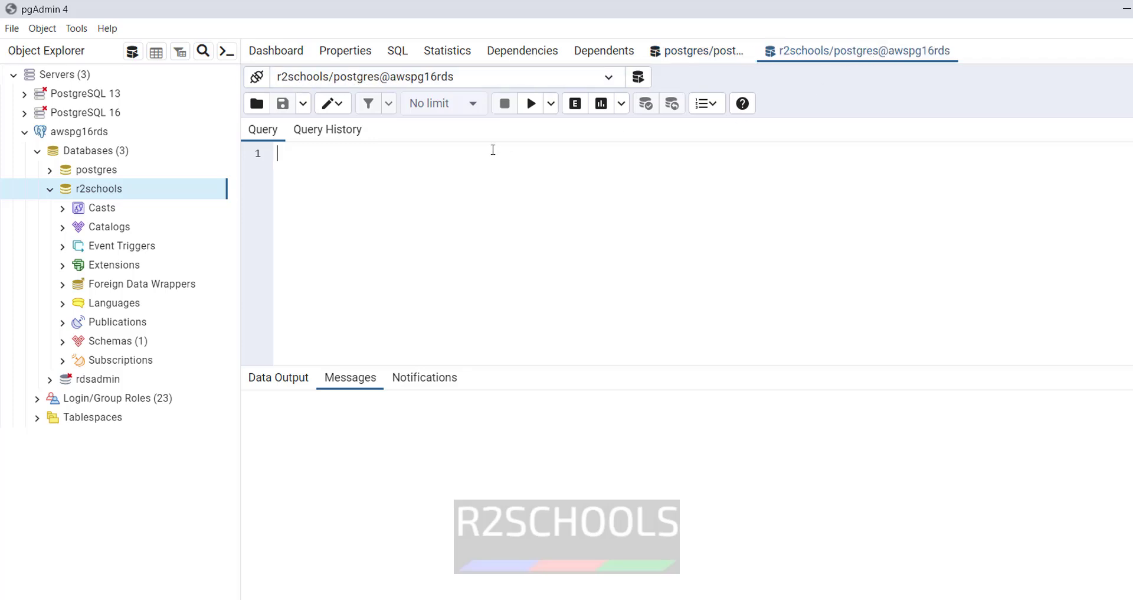
Step: Write and run the query create table student(sno int) in the r2schools database
text(create tabl)
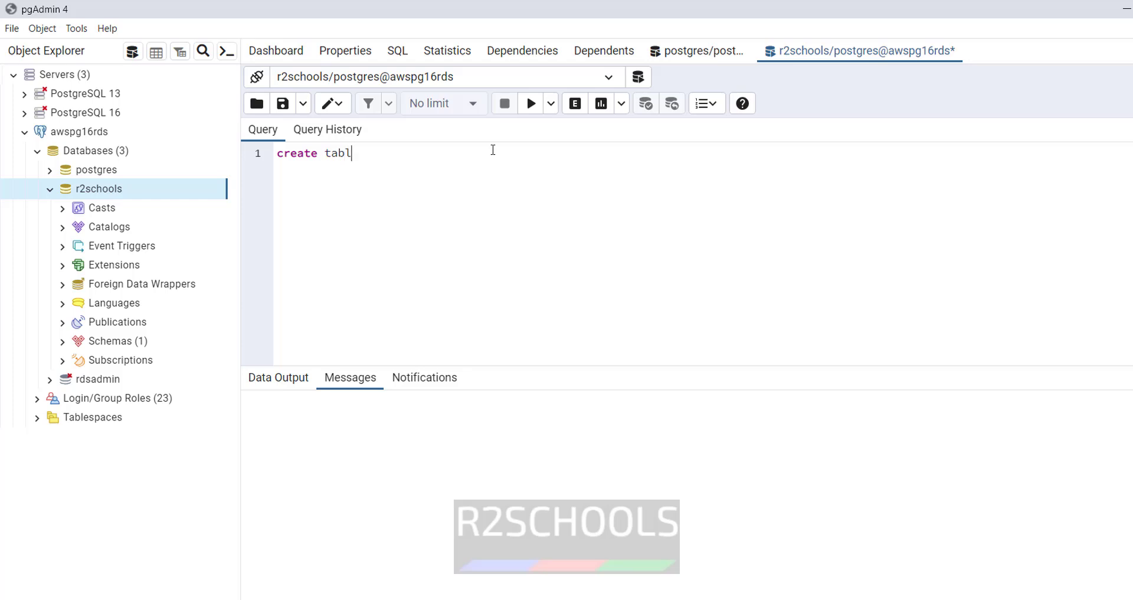
text(e student(sn)
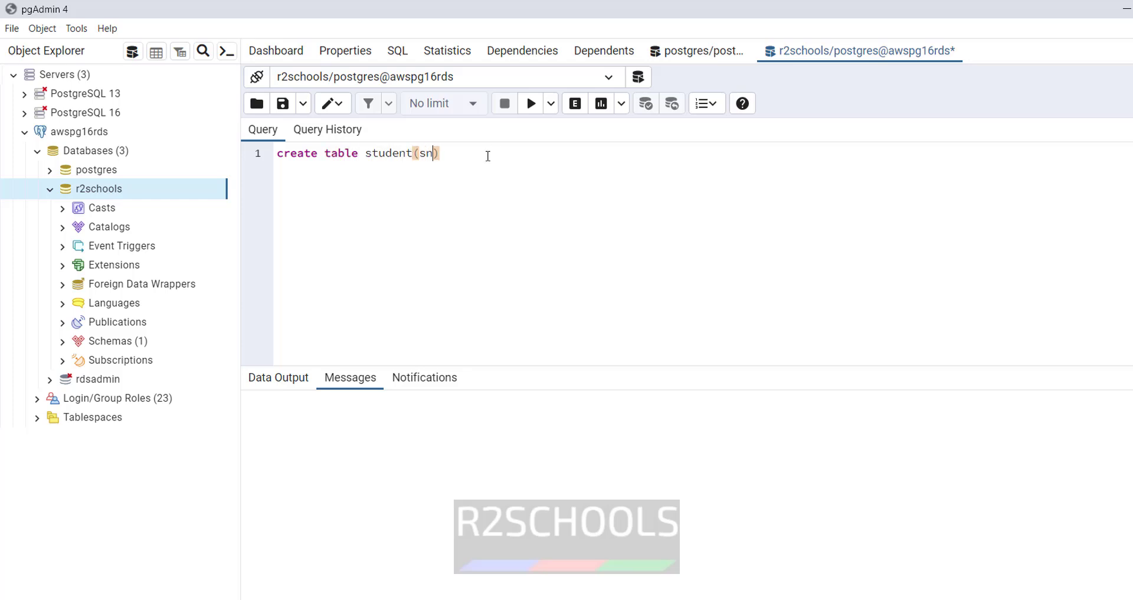
text(o int)
key(ctrl+a)
click(530, 110)
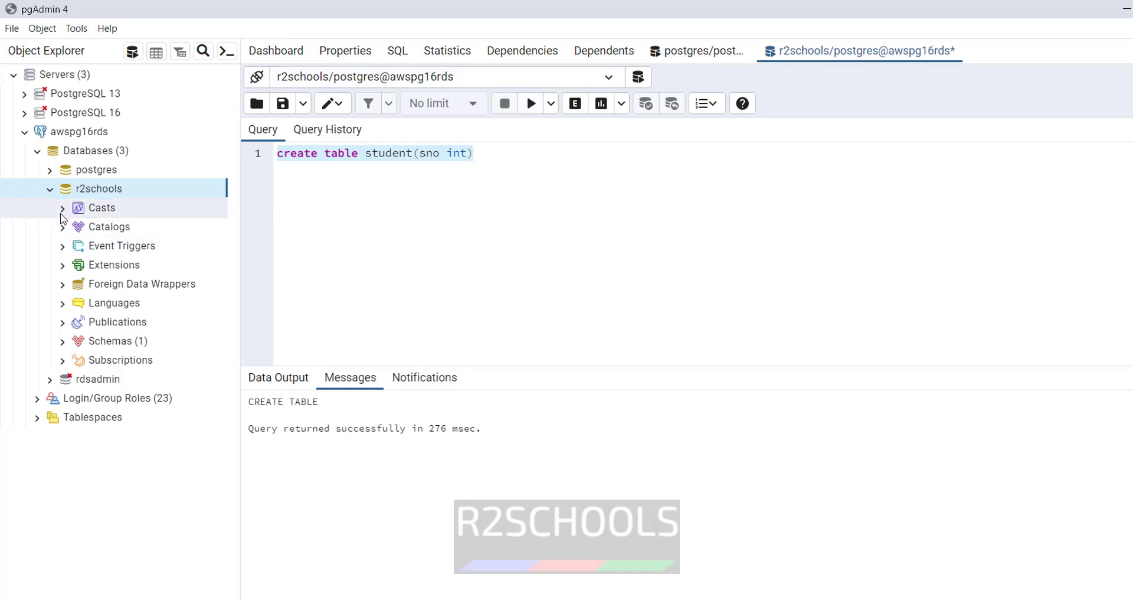
Step: Expand the public schema's tables in the r2schools database and check for the student table
click(63, 342)
scroll(67, 377, down, 1)
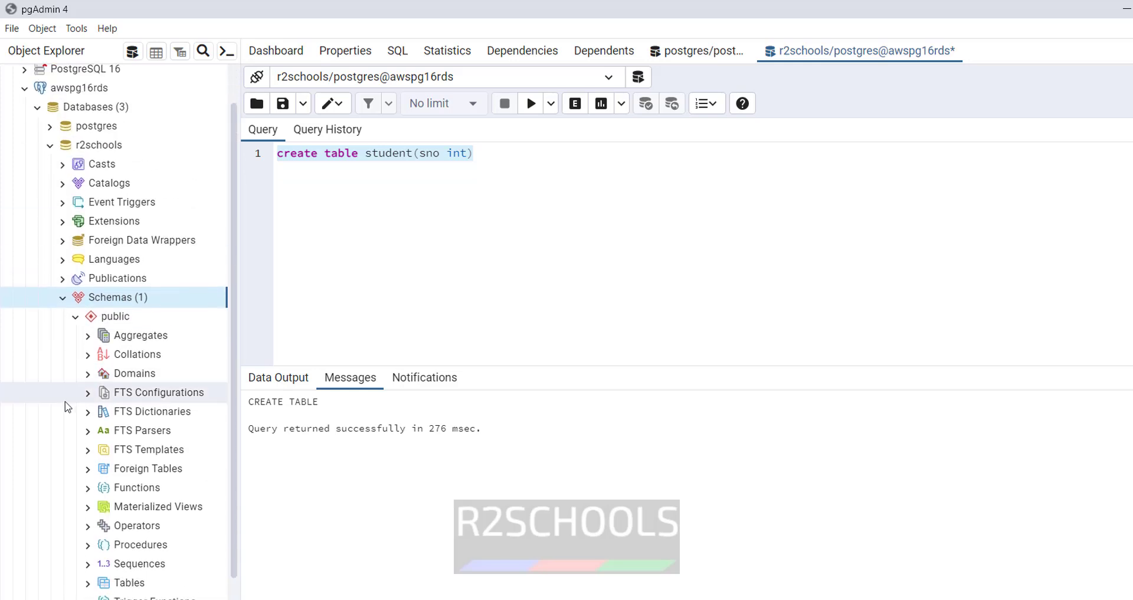
scroll(66, 406, down, 2)
click(90, 503)
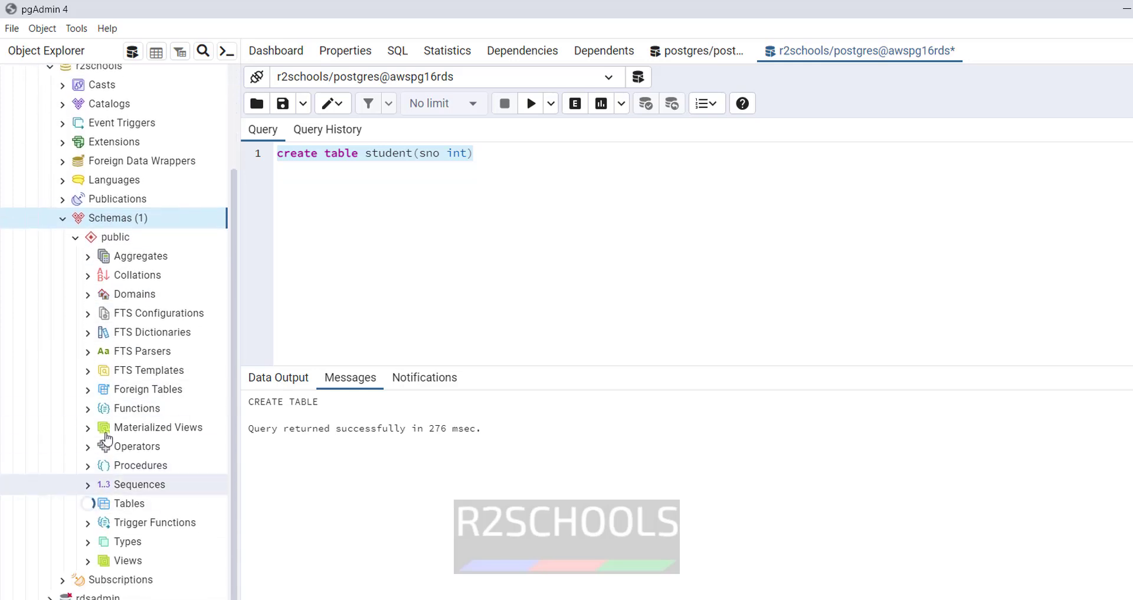
click(118, 504)
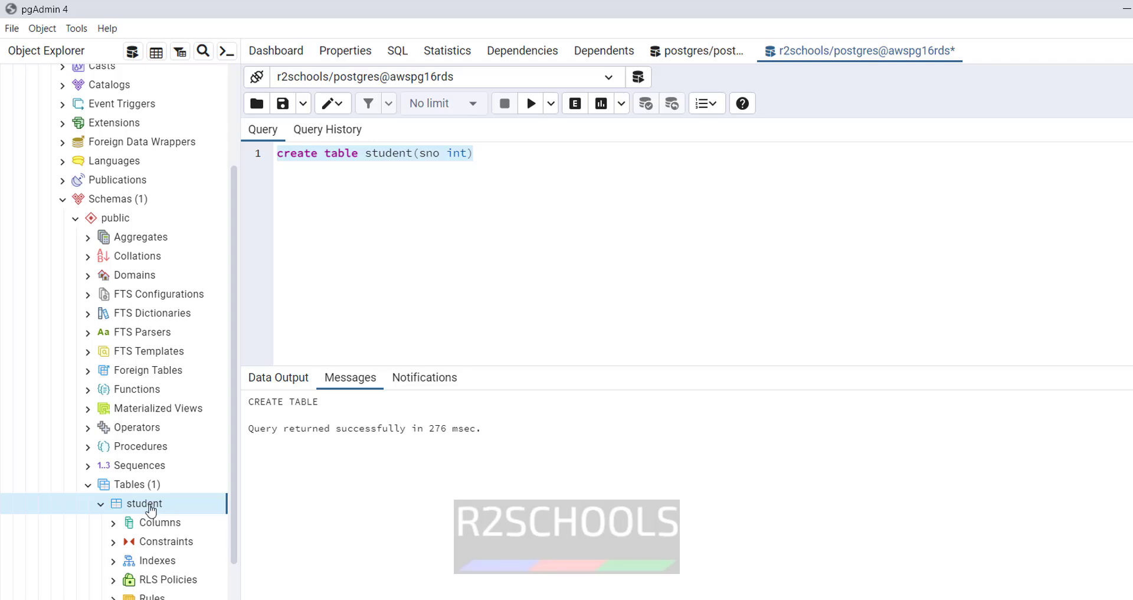
Step: Switch to the AWS console in the browser and open the details of the awspg162 database instance in Amazon RDS
click(468, 230)
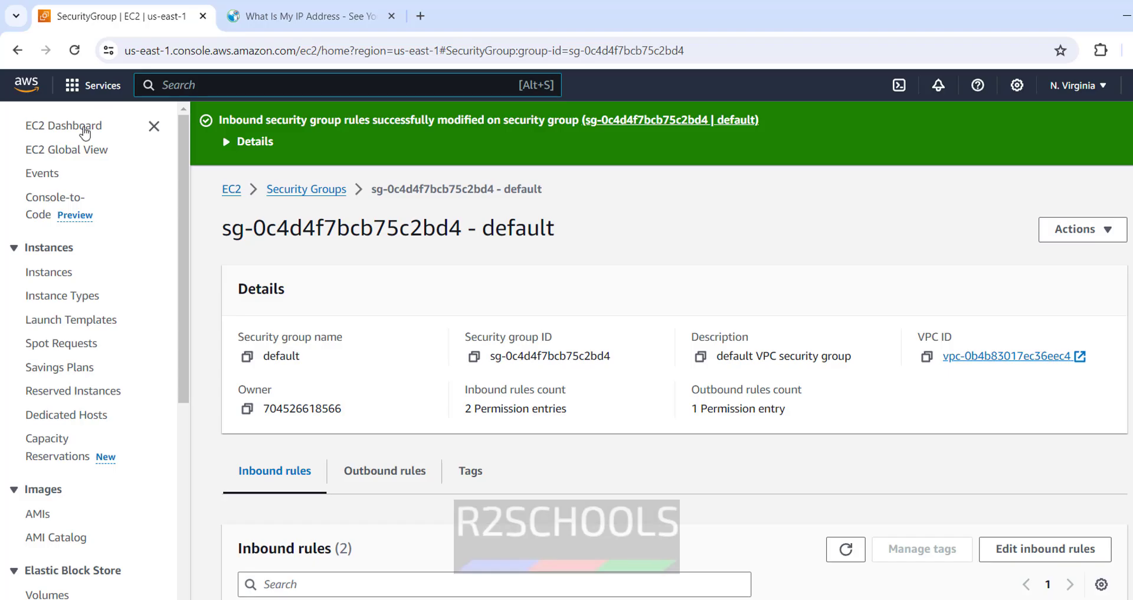
click(97, 85)
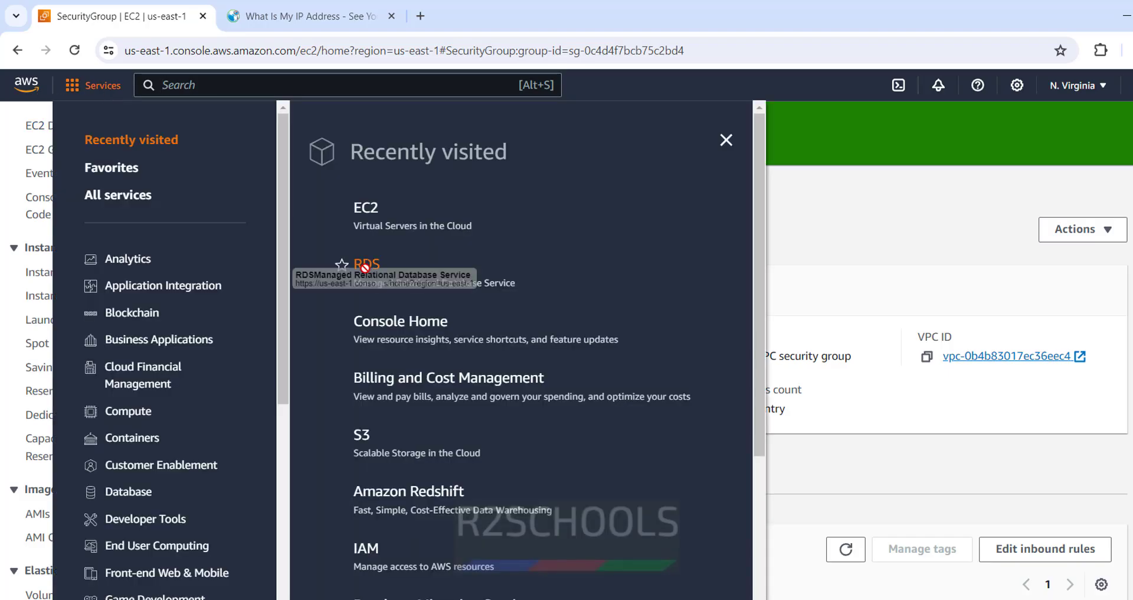
click(367, 274)
click(348, 227)
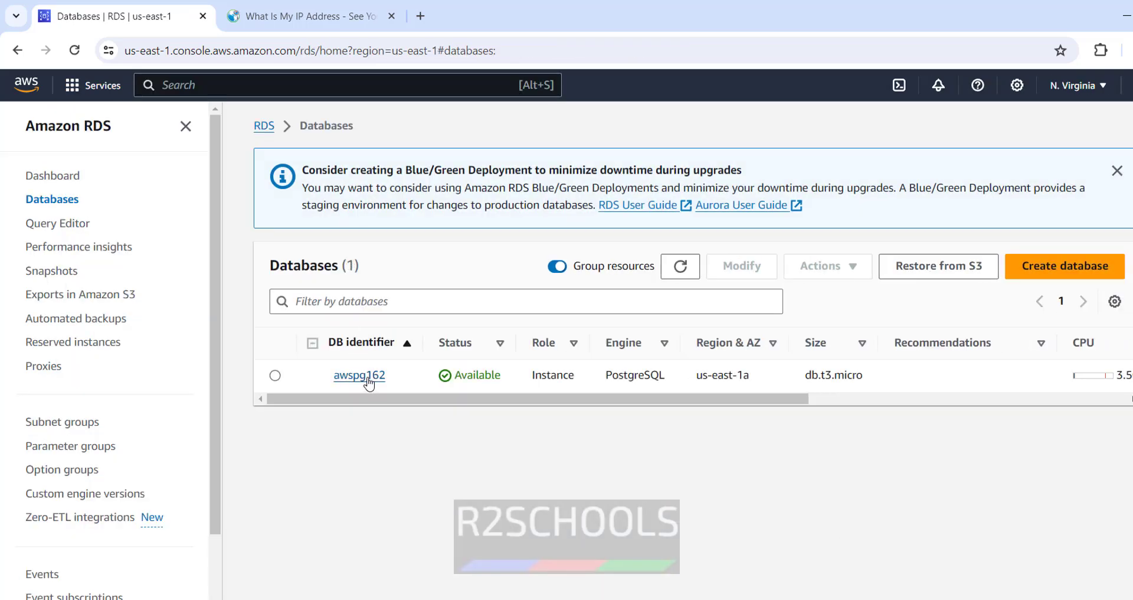
click(366, 378)
click(1120, 172)
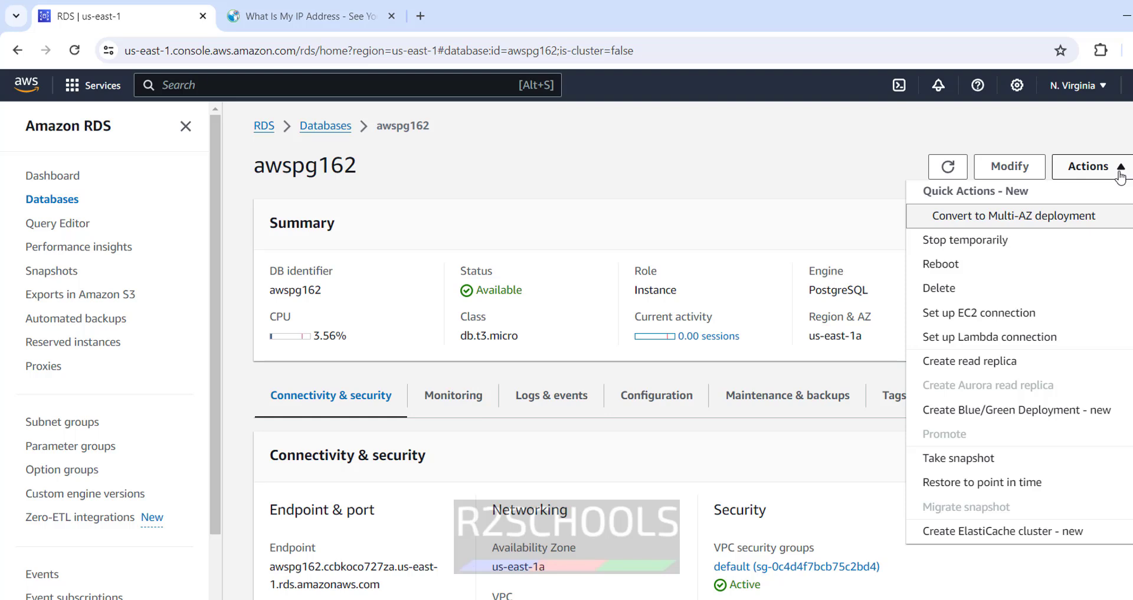
click(736, 177)
click(1123, 166)
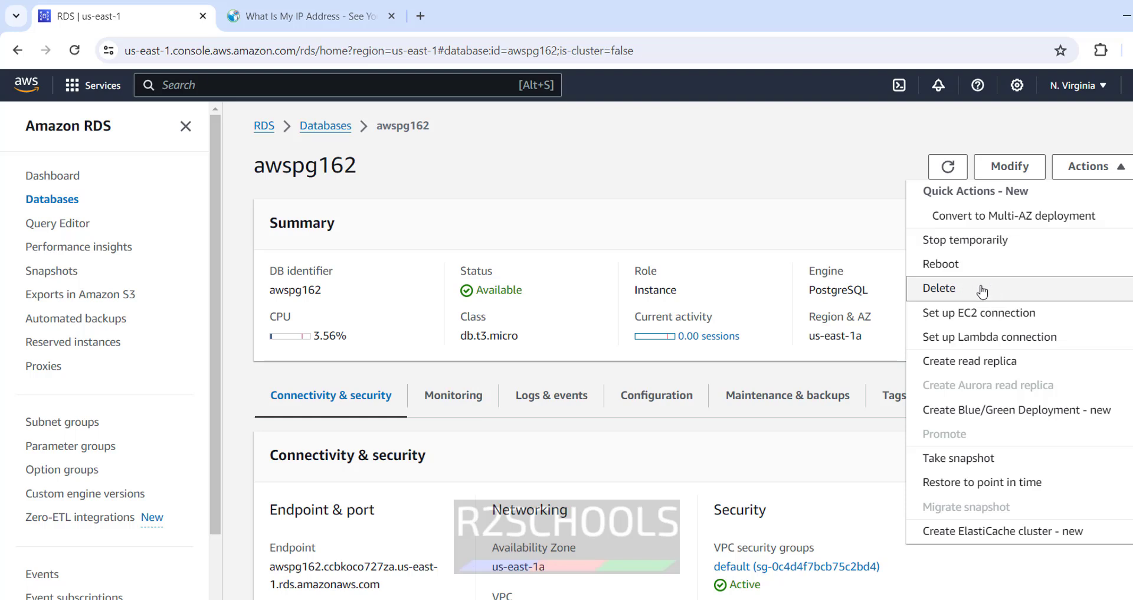
click(694, 185)
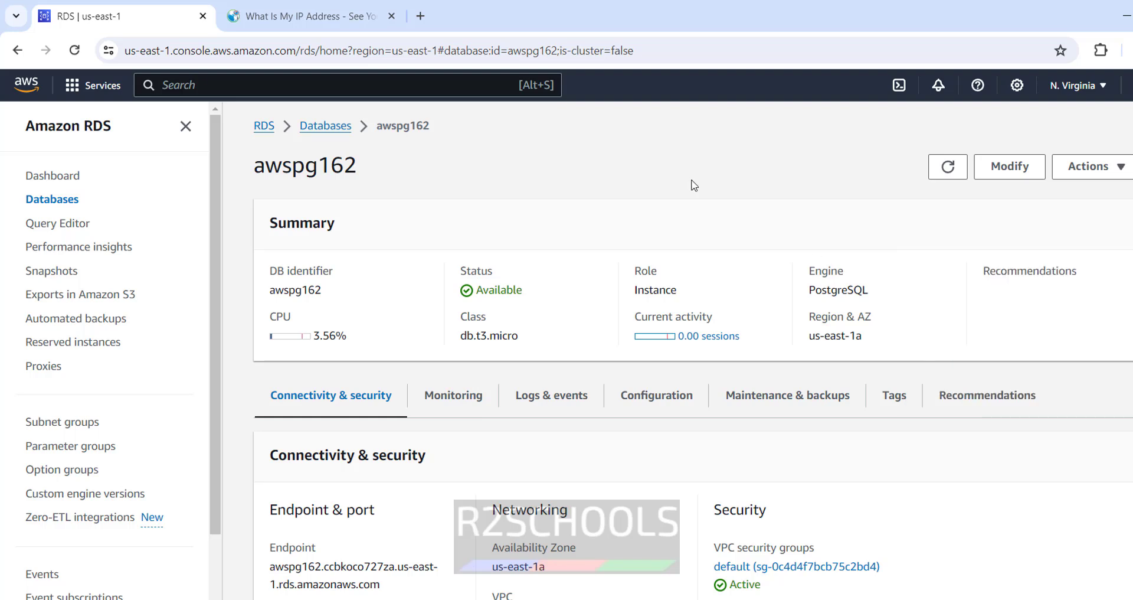
Step: Request deletion of the awspg162 instance without a final snapshot or retained automated backups, acknowledge the backup loss, and enter the consent text delete me
click(1113, 173)
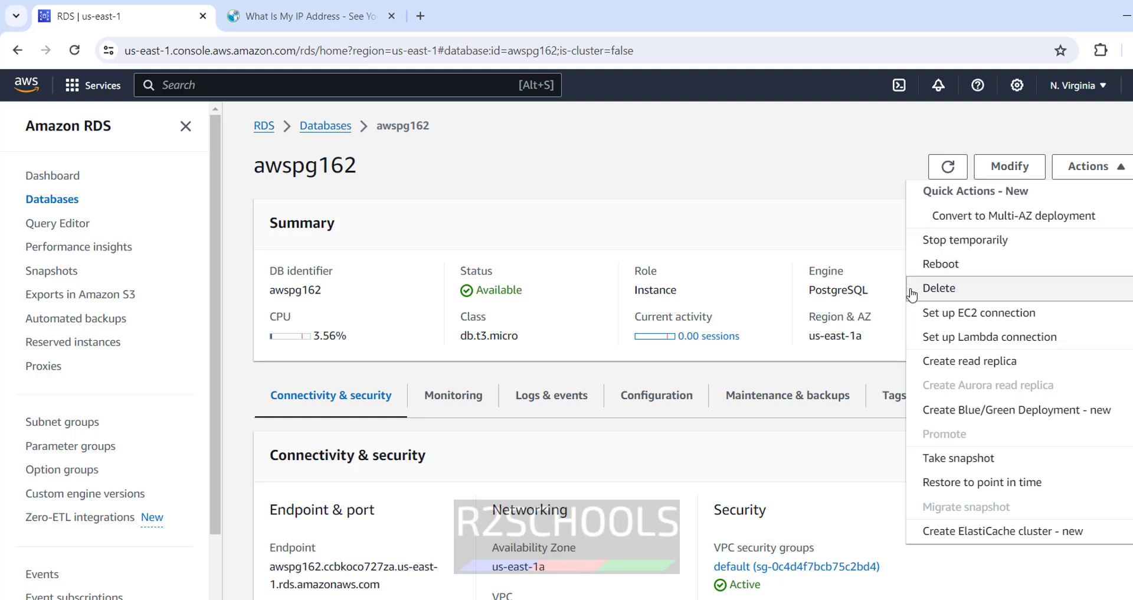
click(944, 288)
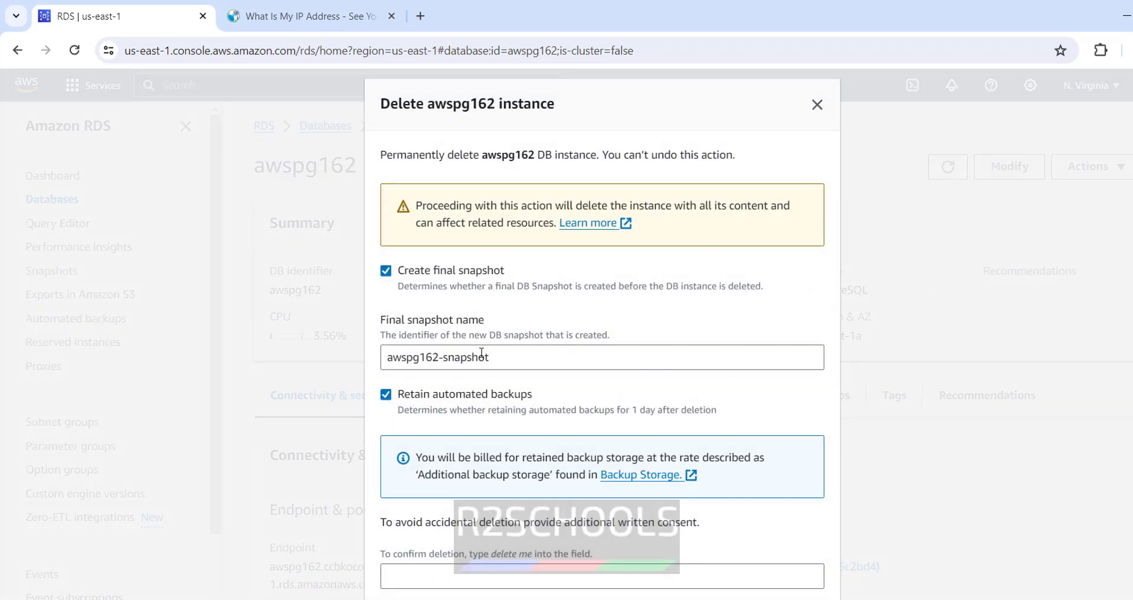
click(387, 273)
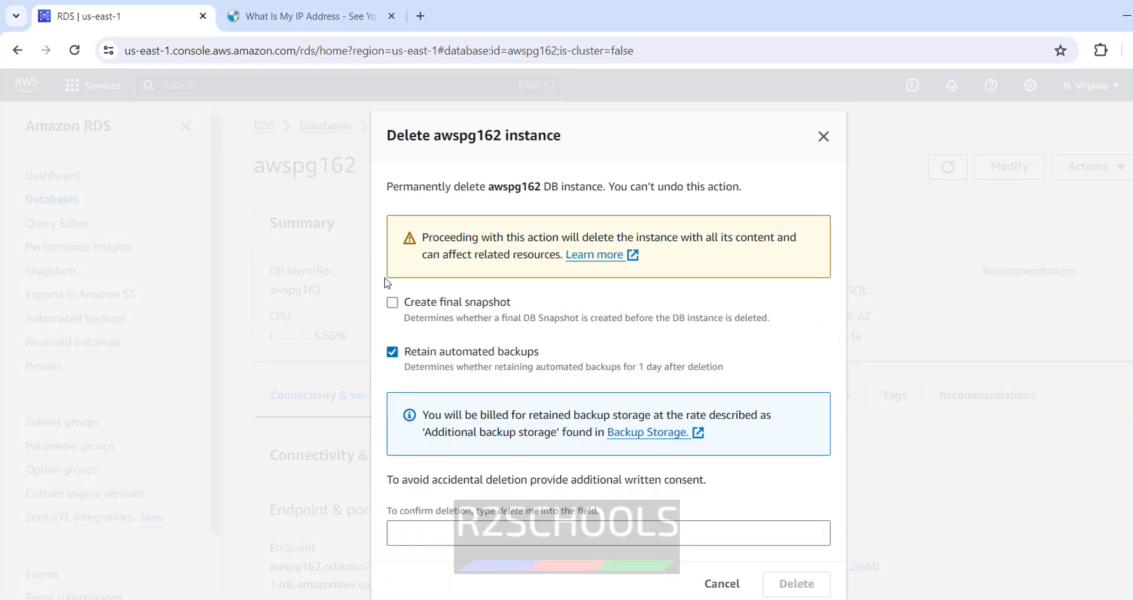
click(392, 352)
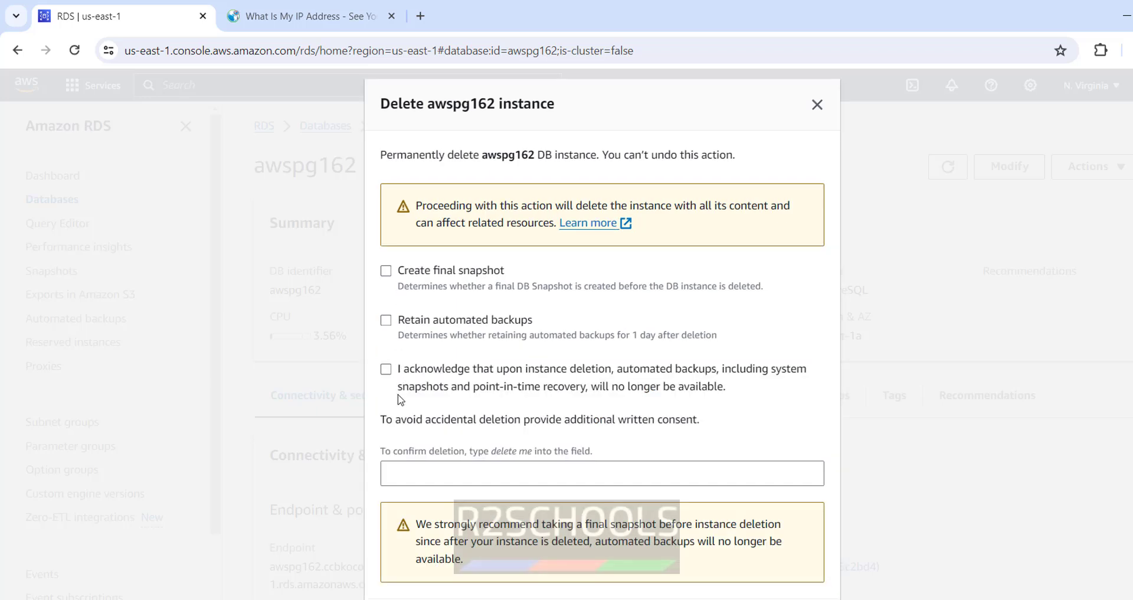
click(387, 370)
click(425, 474)
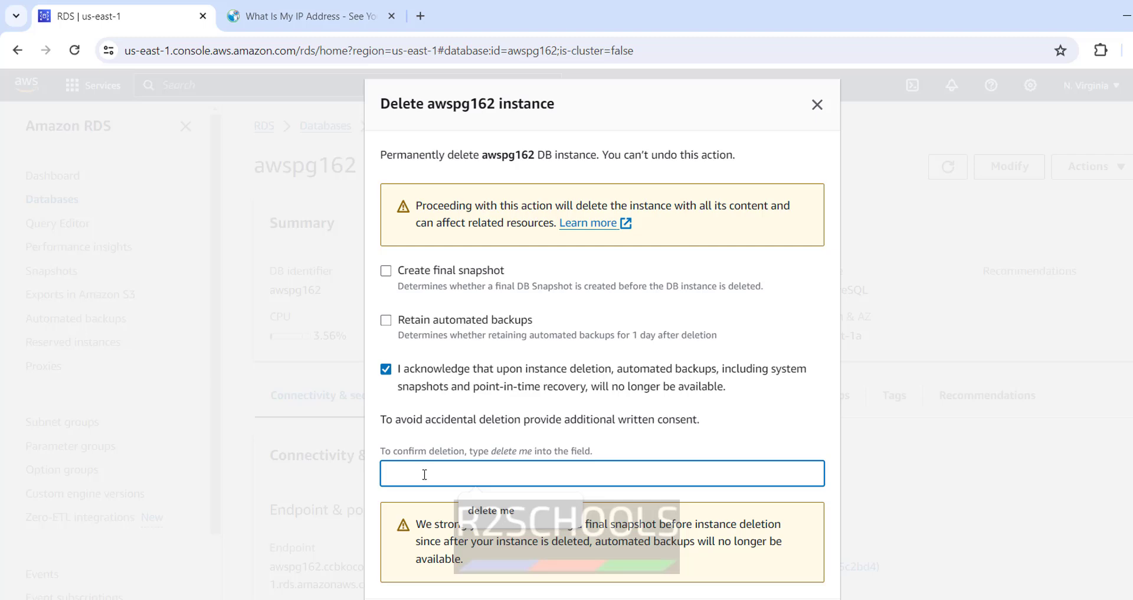
text(delete me)
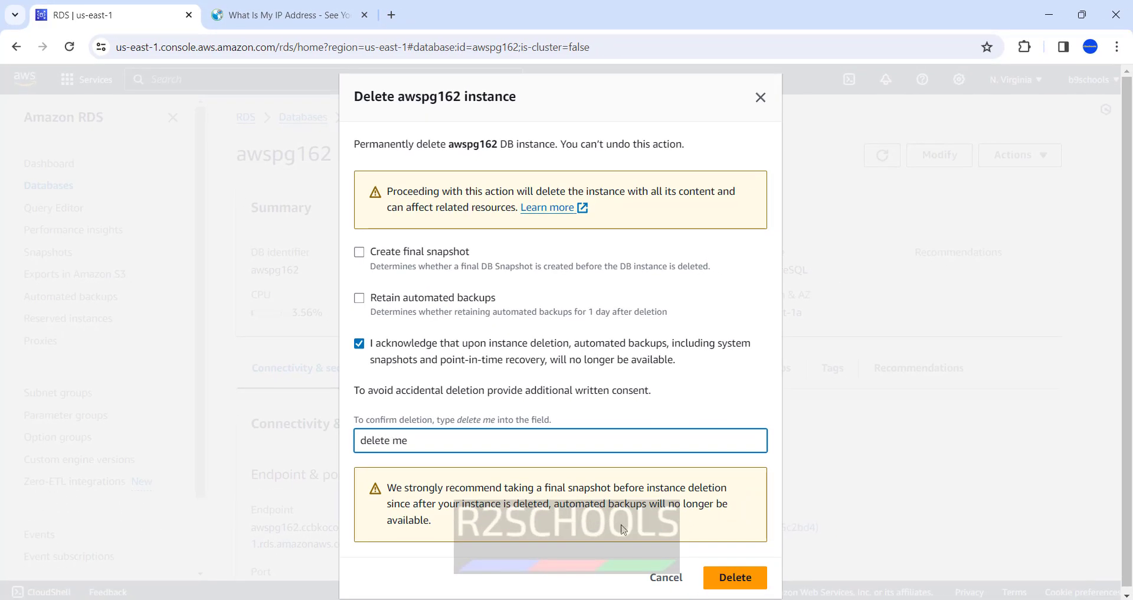